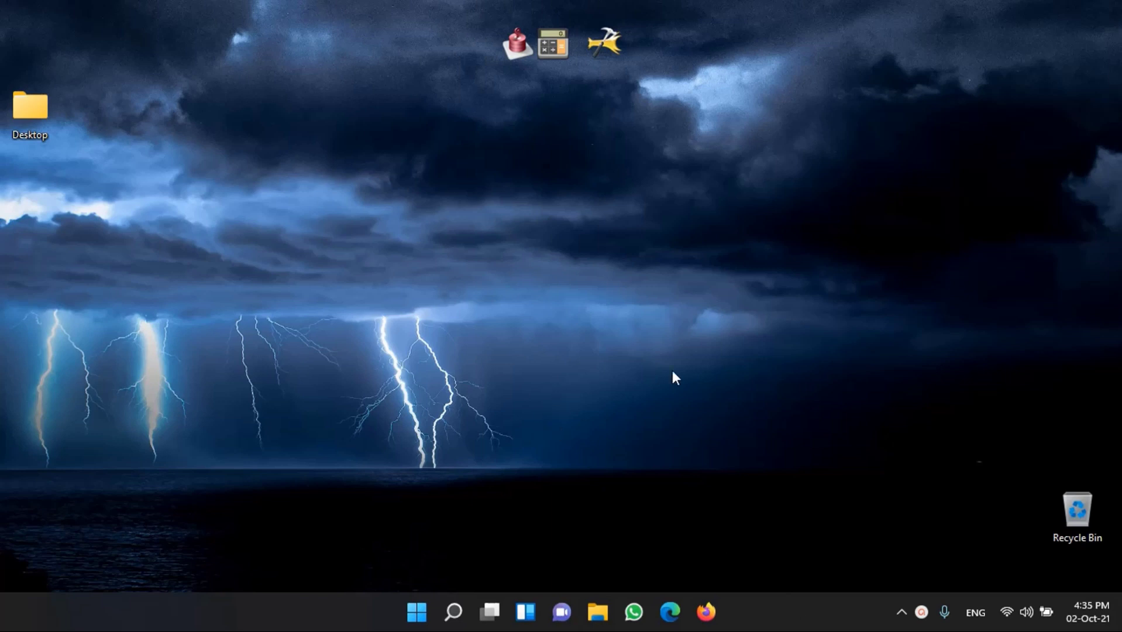
Open the taskbar settings and turn off the Chat and Widgets taskbar items
right_click(777, 605)
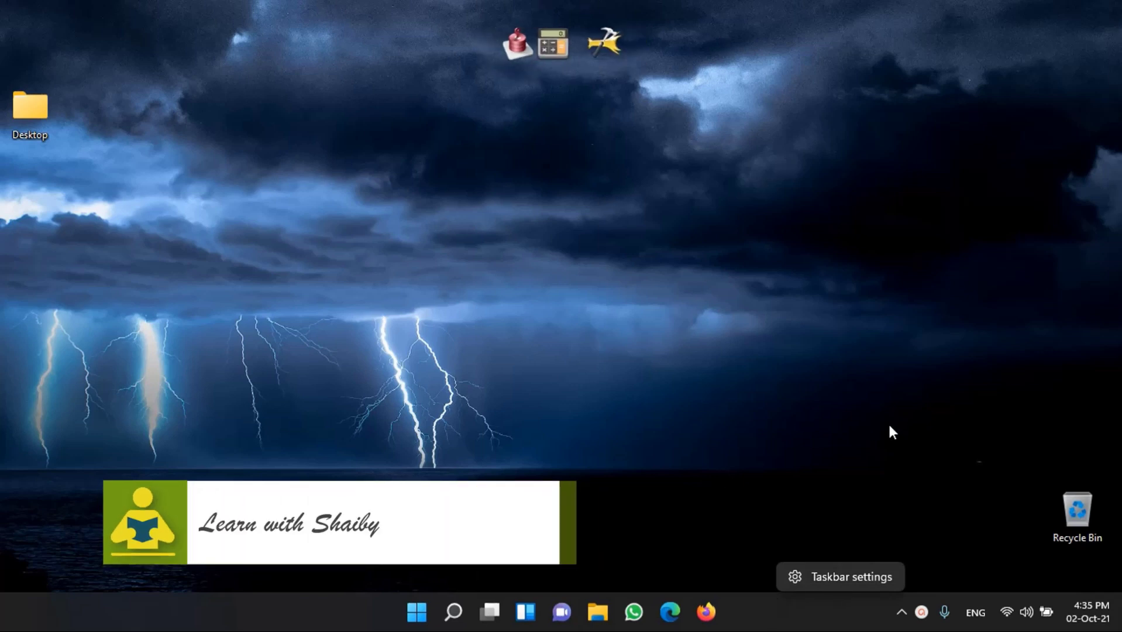
click(810, 440)
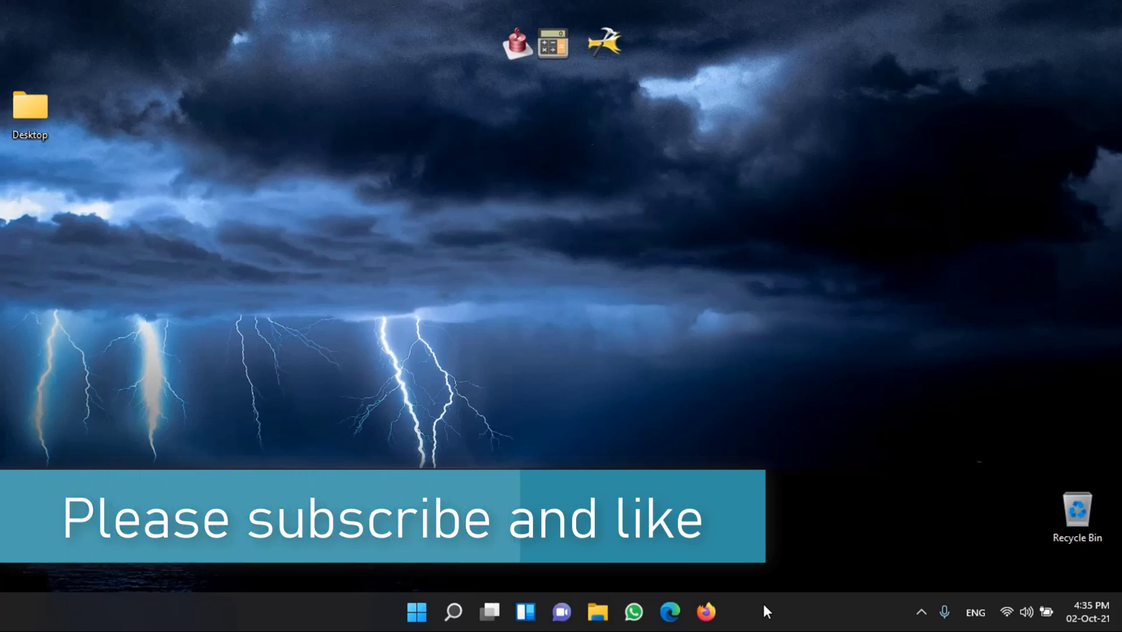
right_click(764, 607)
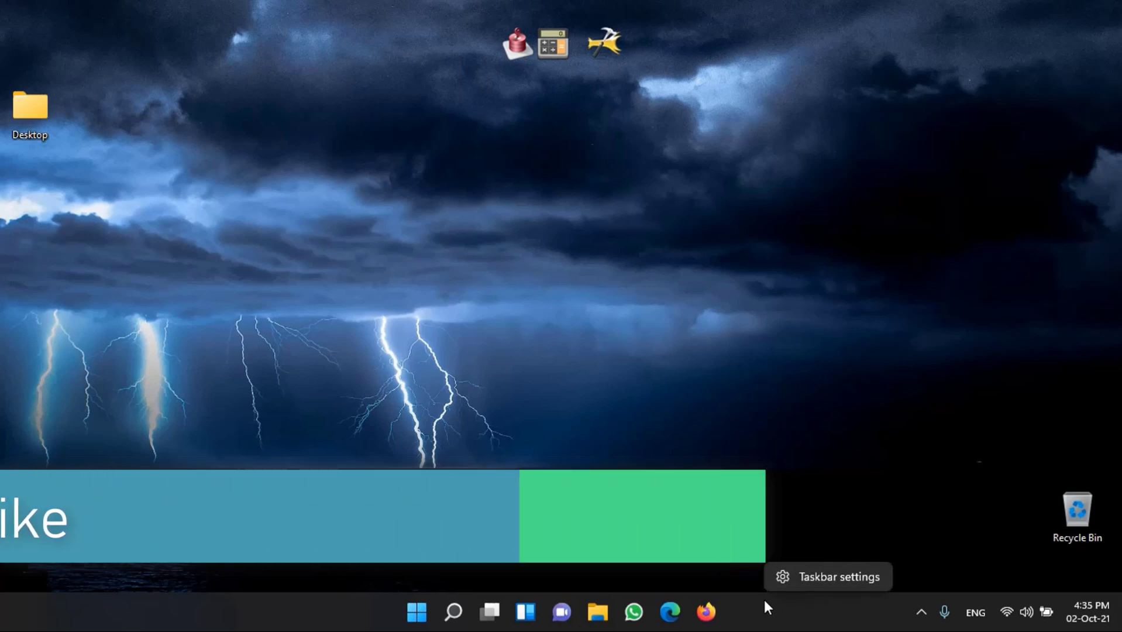
click(823, 577)
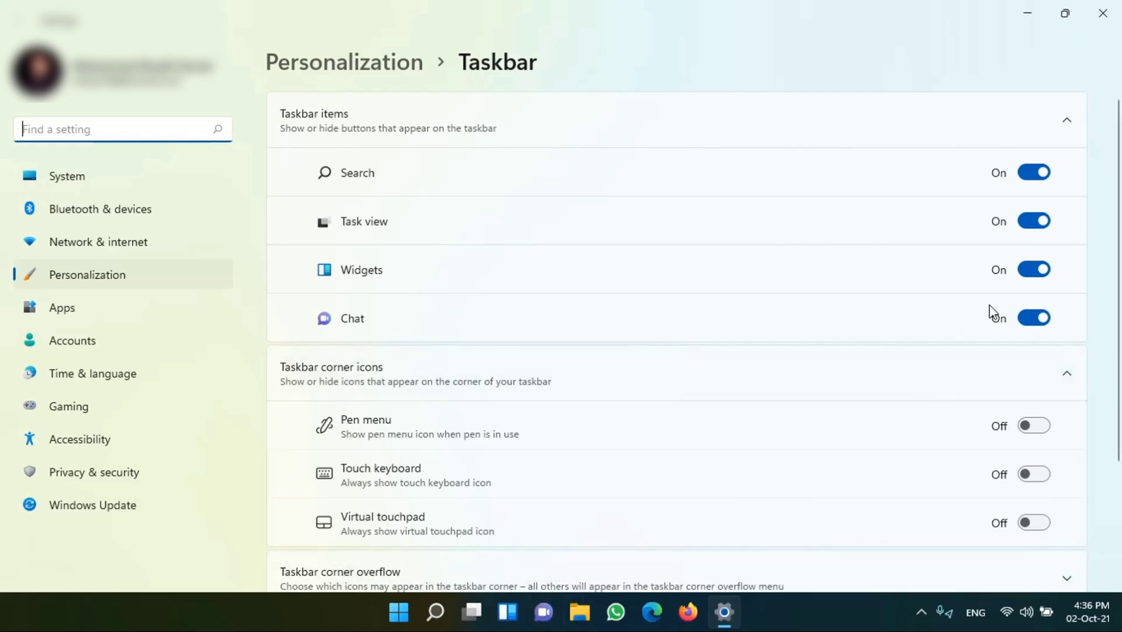
click(1033, 317)
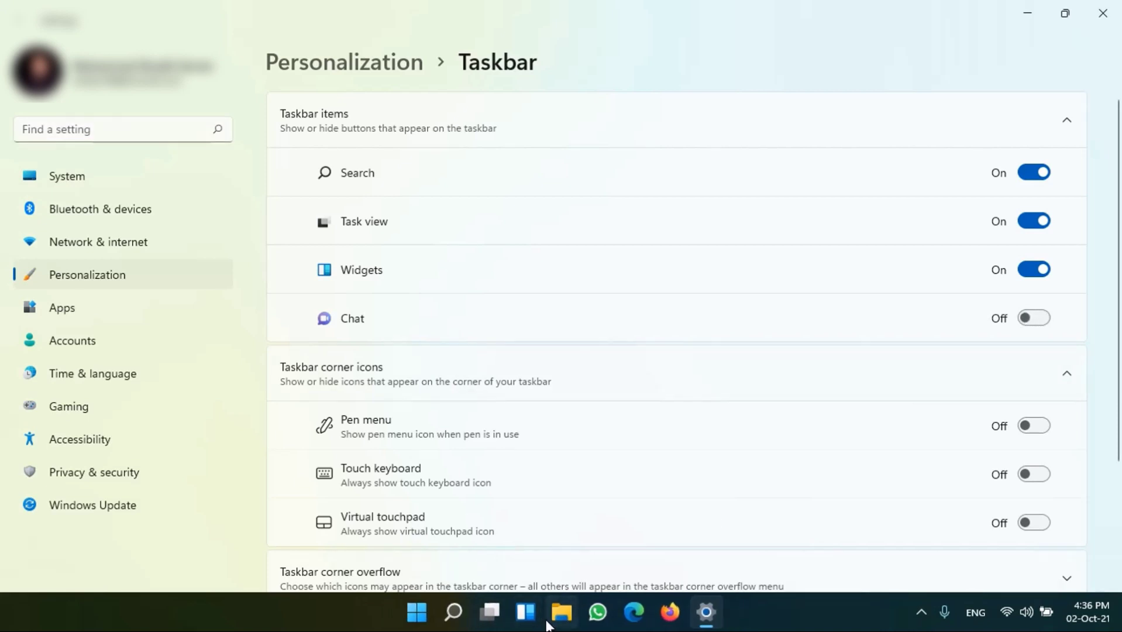
click(1029, 277)
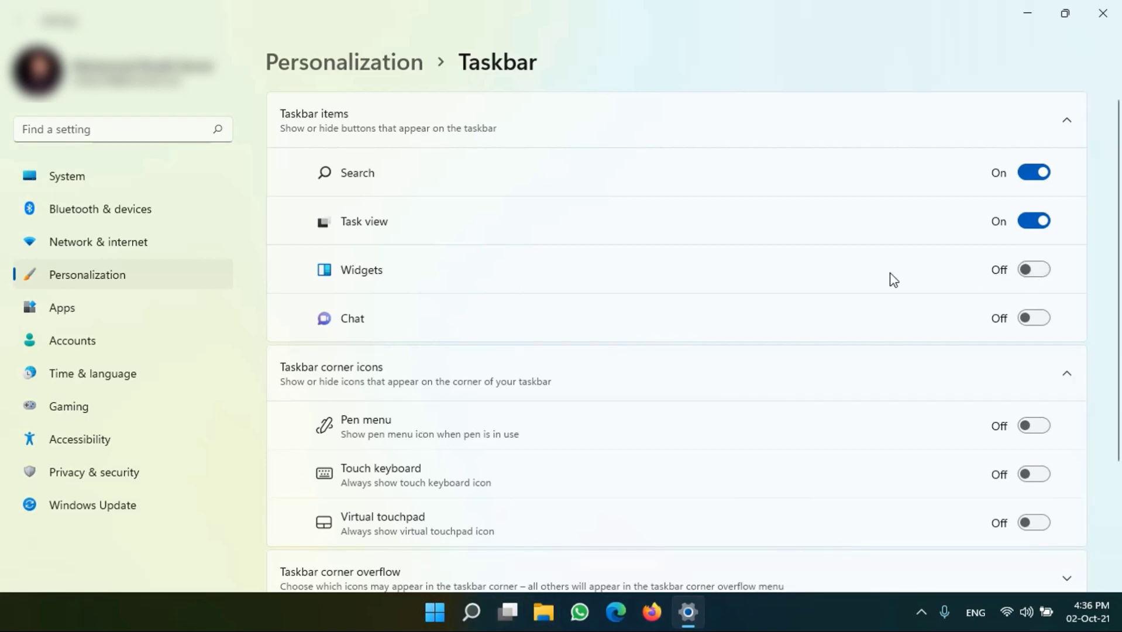
Turn on the touch keyboard icon for the taskbar corner and open the touch keyboard
scroll(875, 267, down, 2)
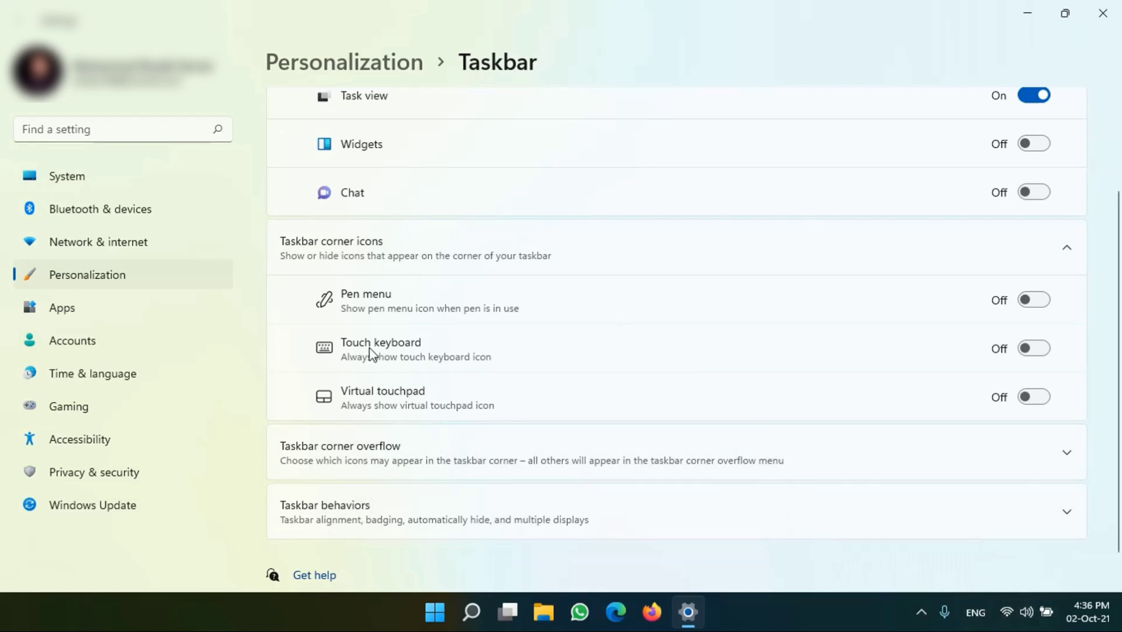
click(1047, 350)
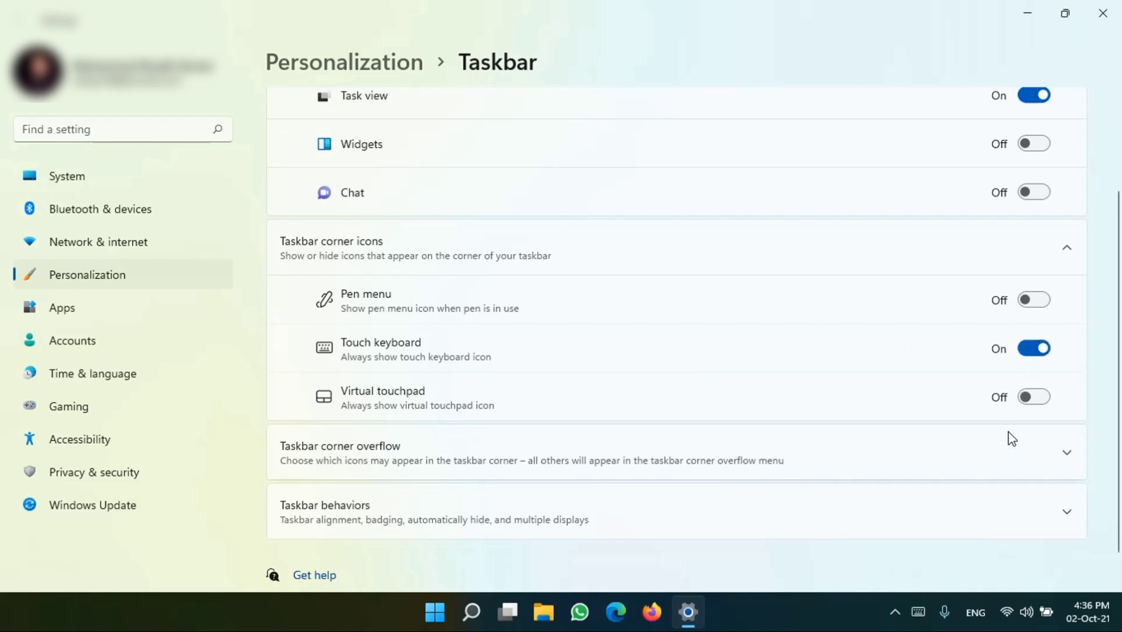
click(919, 615)
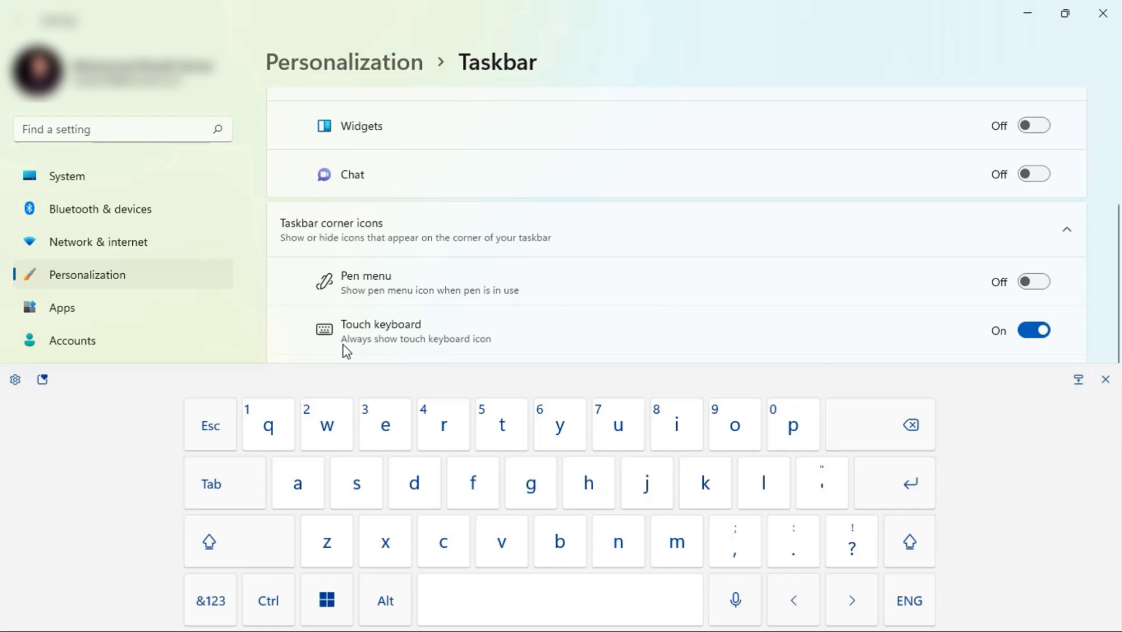
Look through the touch keyboard's theme and resize options, set the keyboard size to 97, and close the keyboard
click(15, 381)
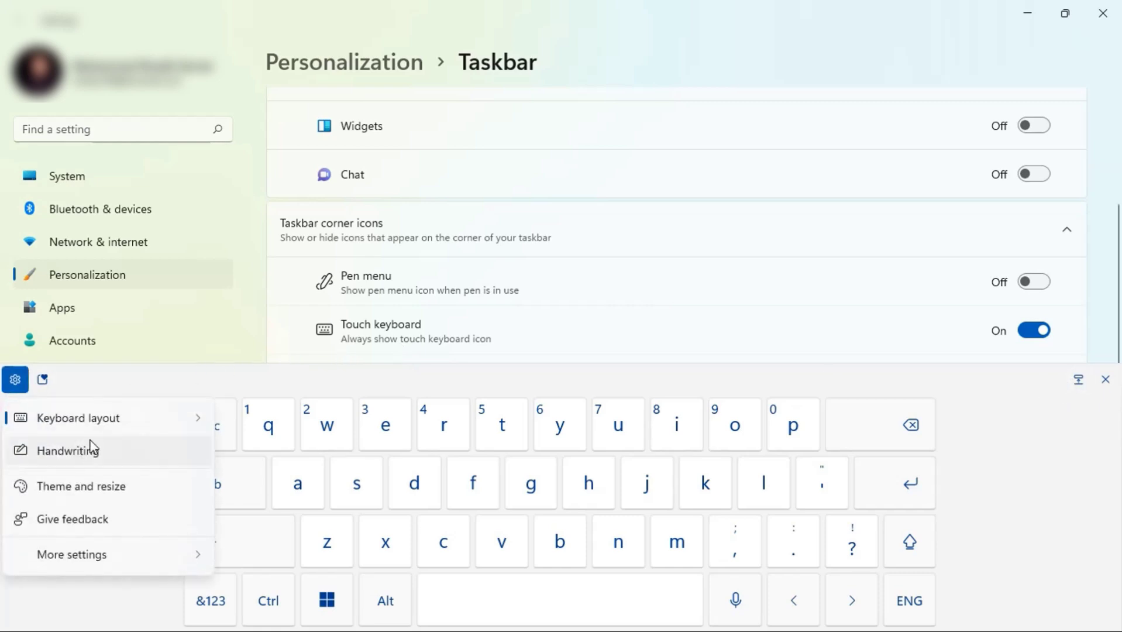
click(109, 498)
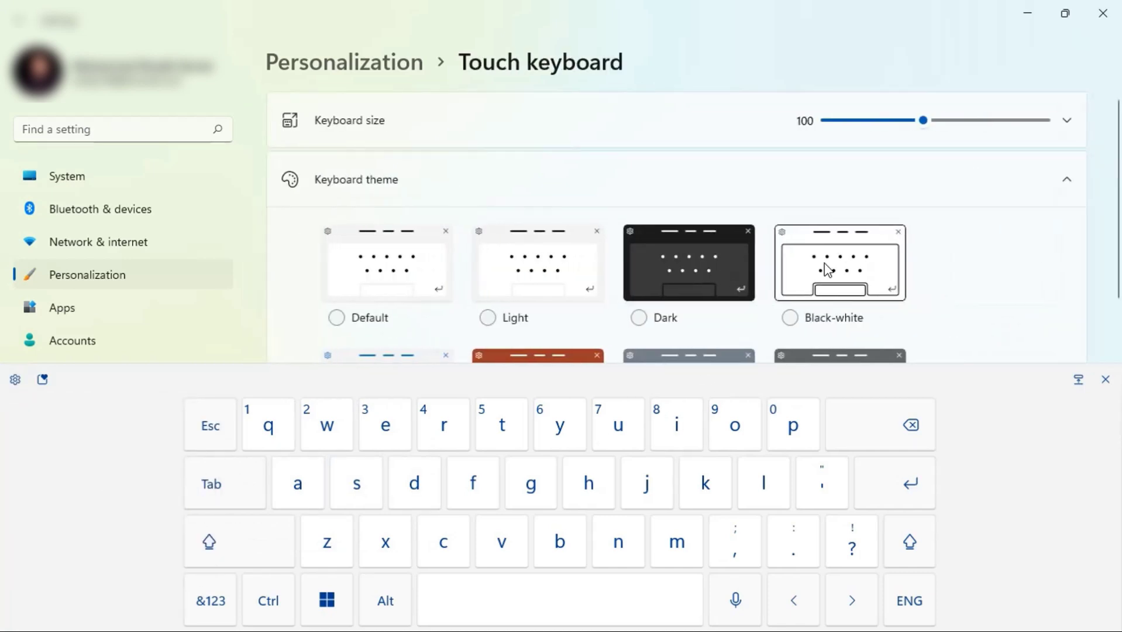
scroll(949, 215, down, 10)
scroll(937, 223, down, 1)
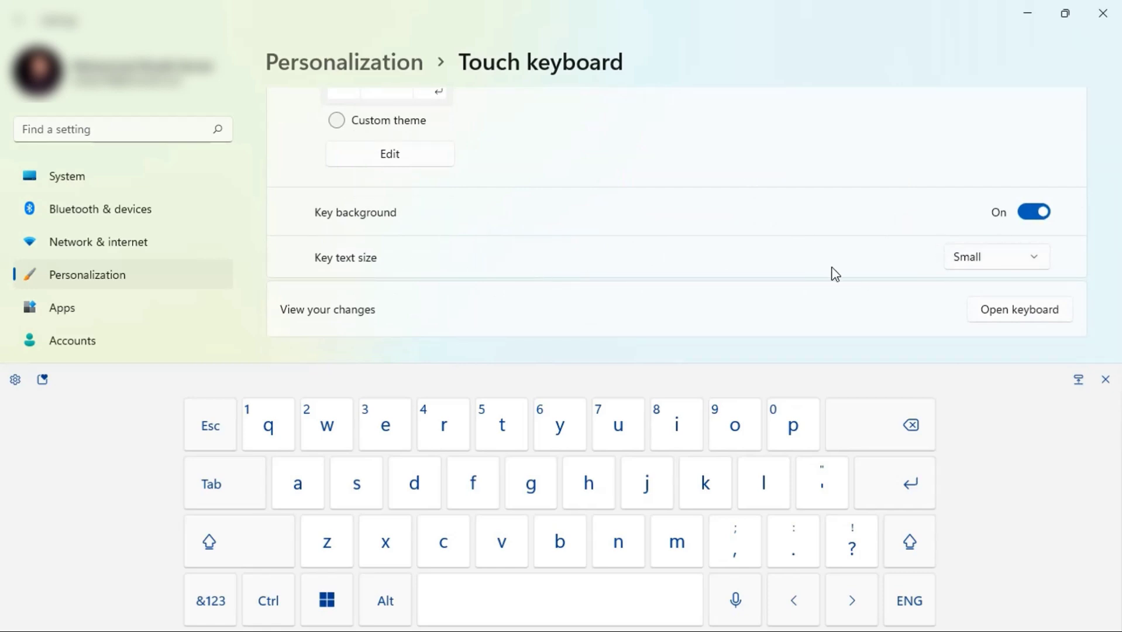
scroll(836, 274, up, 6)
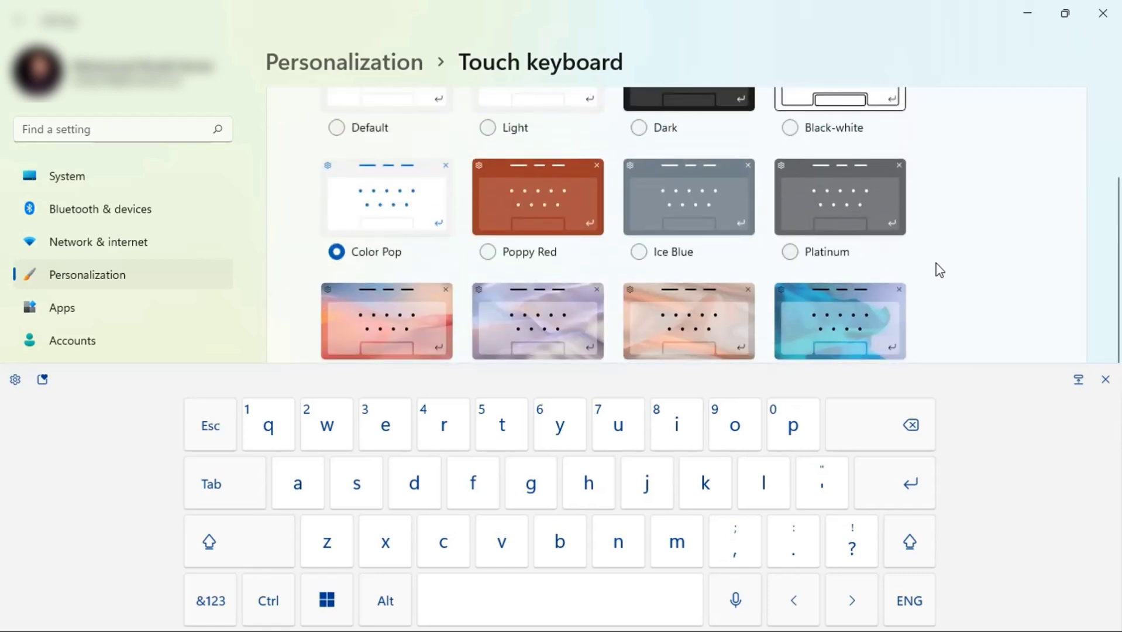
scroll(939, 270, up, 3)
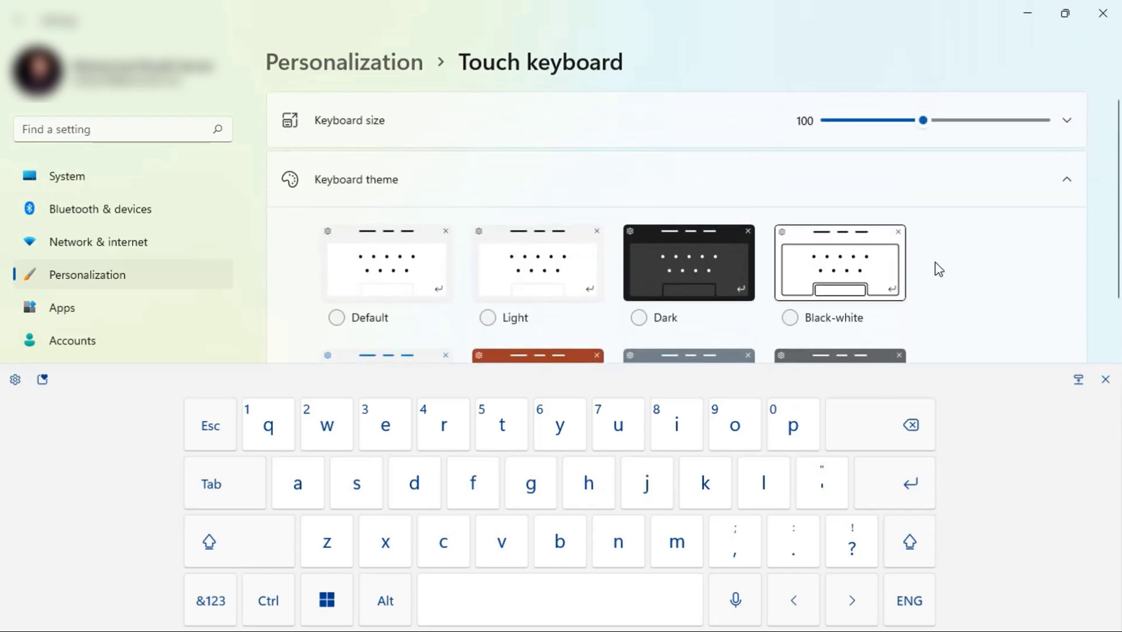
mouse_move(929, 127)
mouse_down()
mouse_move(945, 125)
mouse_move(923, 124)
mouse_up()
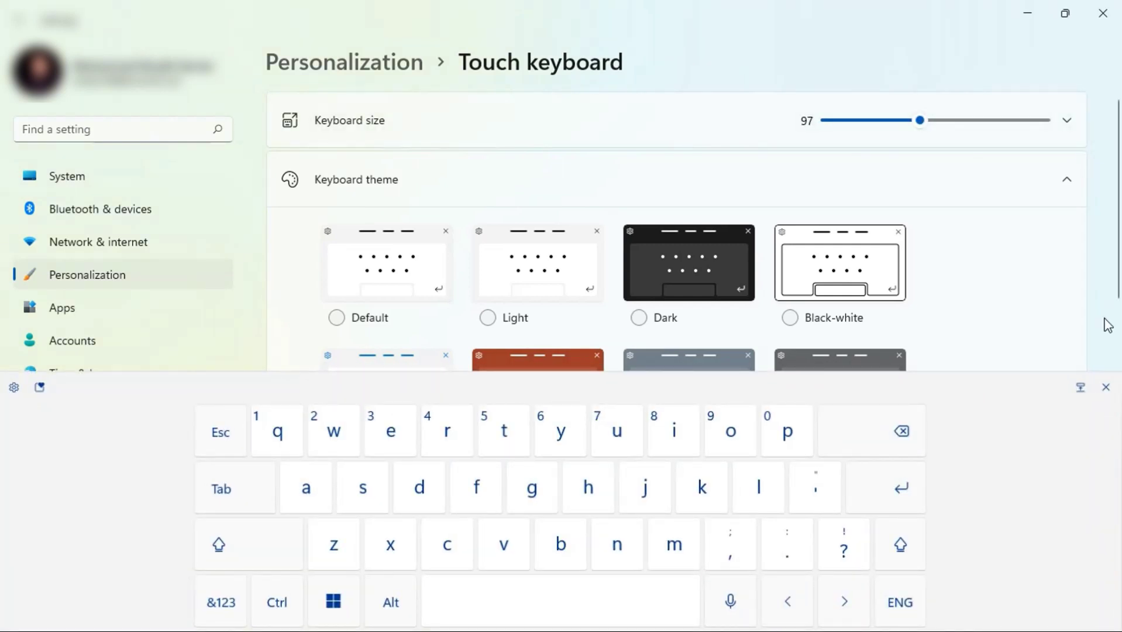
click(1106, 388)
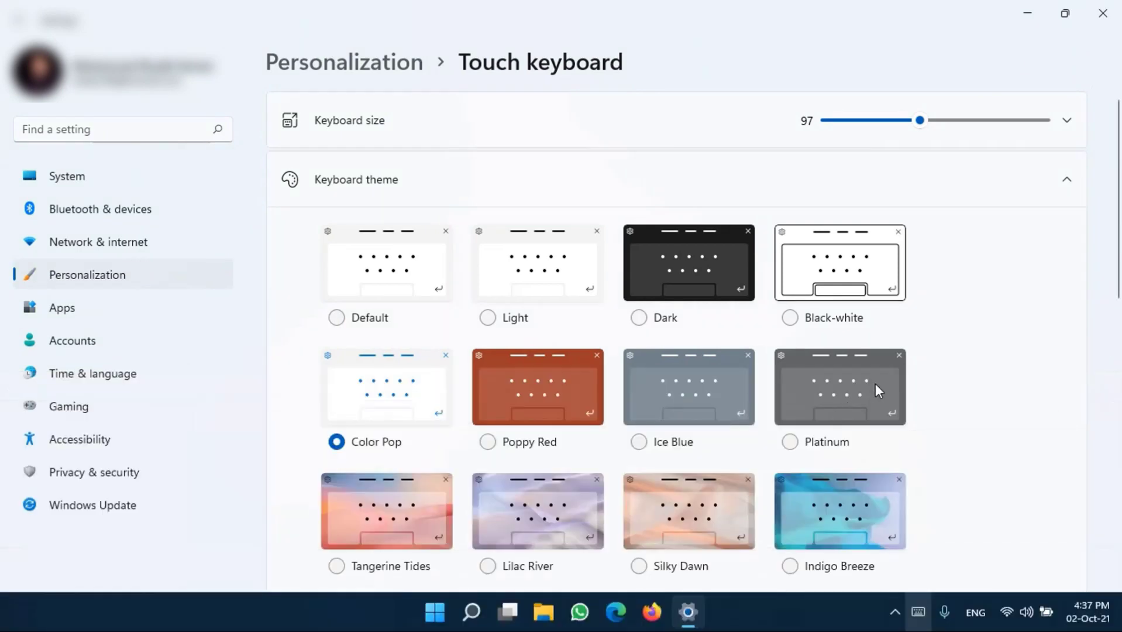
Close the touch keyboard settings and reopen the taskbar settings from the desktop
click(1104, 13)
right_click(772, 614)
click(807, 578)
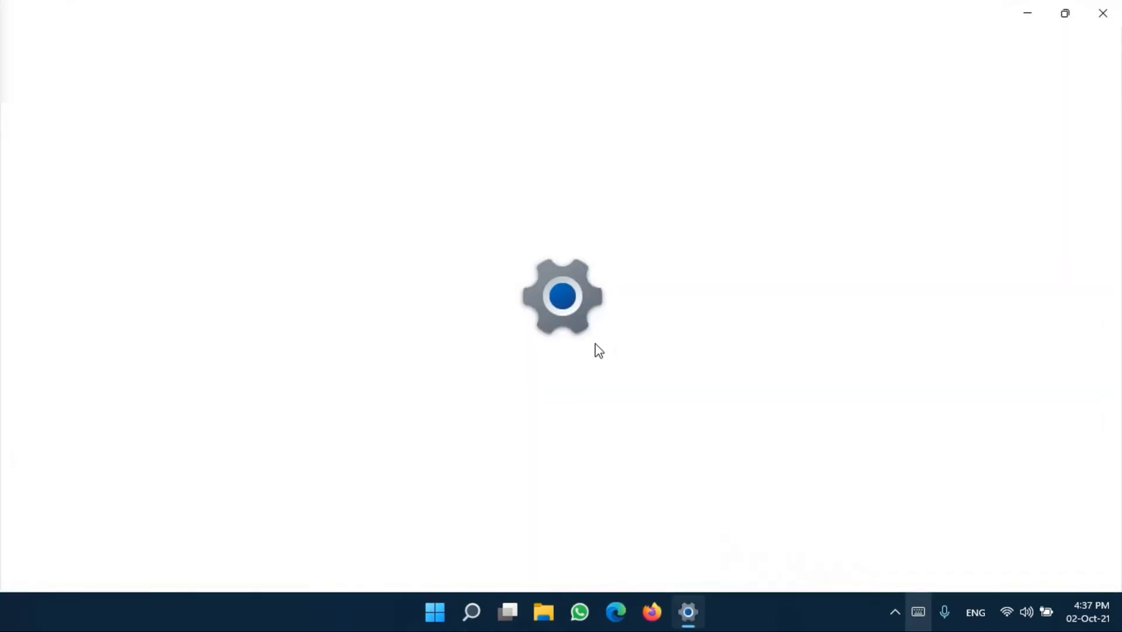
scroll(739, 368, down, 3)
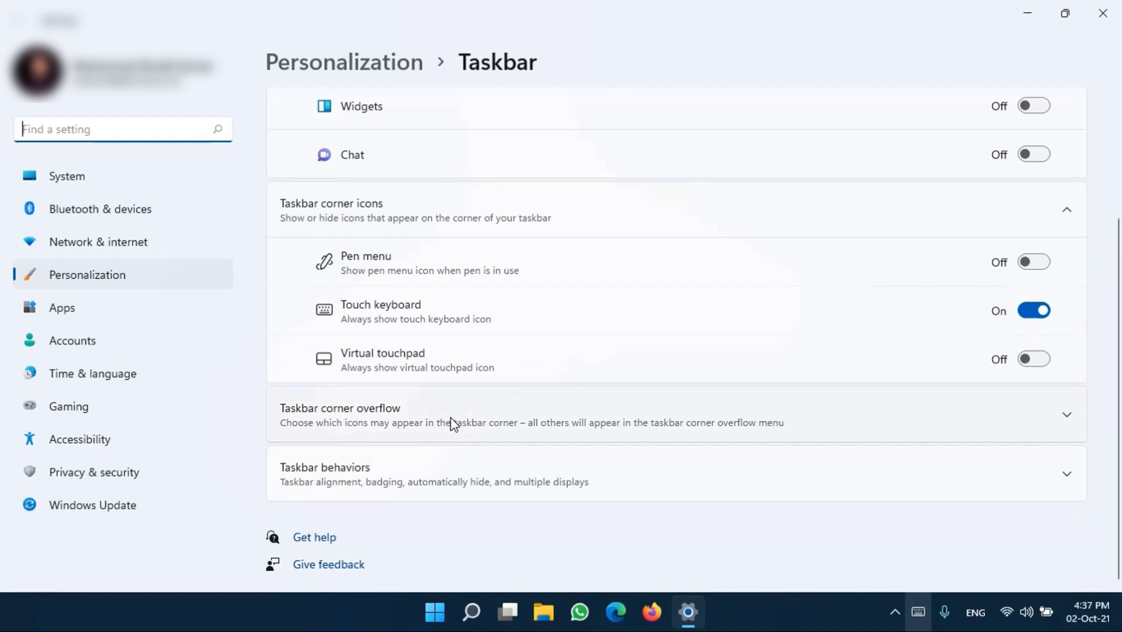
View the hidden taskbar corner icons and expand the Taskbar corner overflow section
click(895, 612)
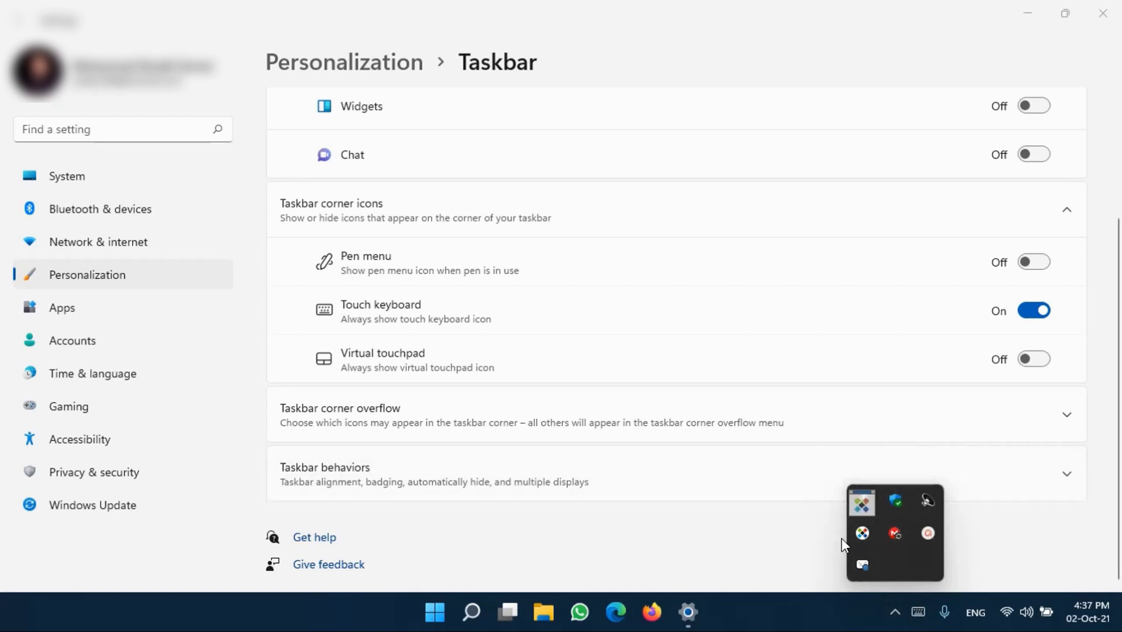
click(953, 409)
click(998, 409)
click(998, 406)
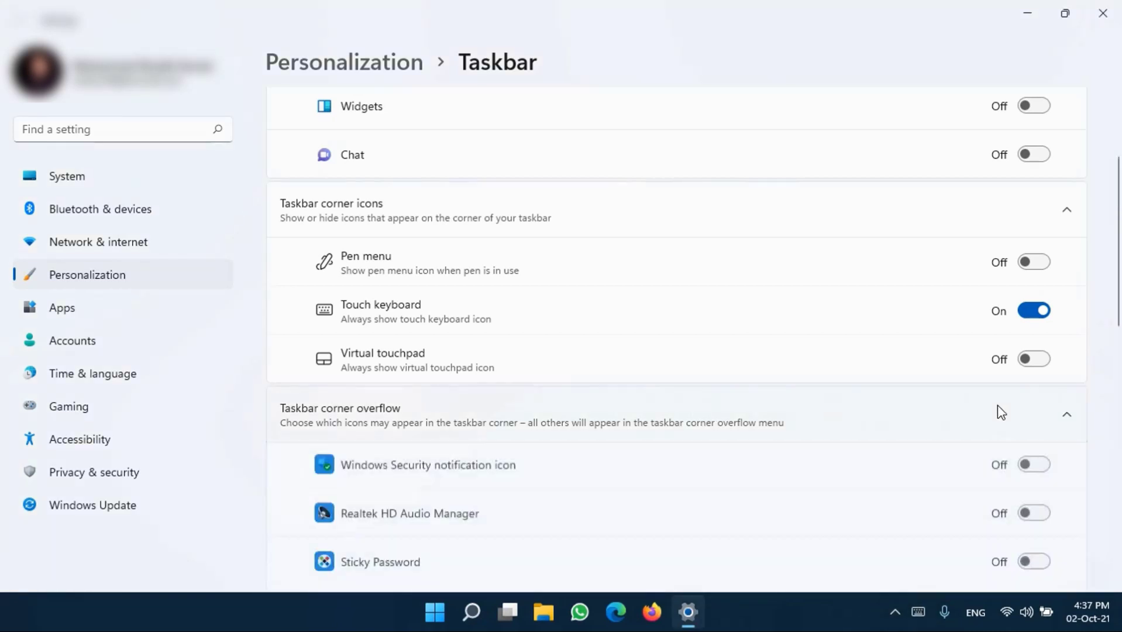
Turn on Mailbird in the corner overflow list and view the remaining hidden icons
scroll(688, 315, down, 4)
scroll(684, 351, down, 2)
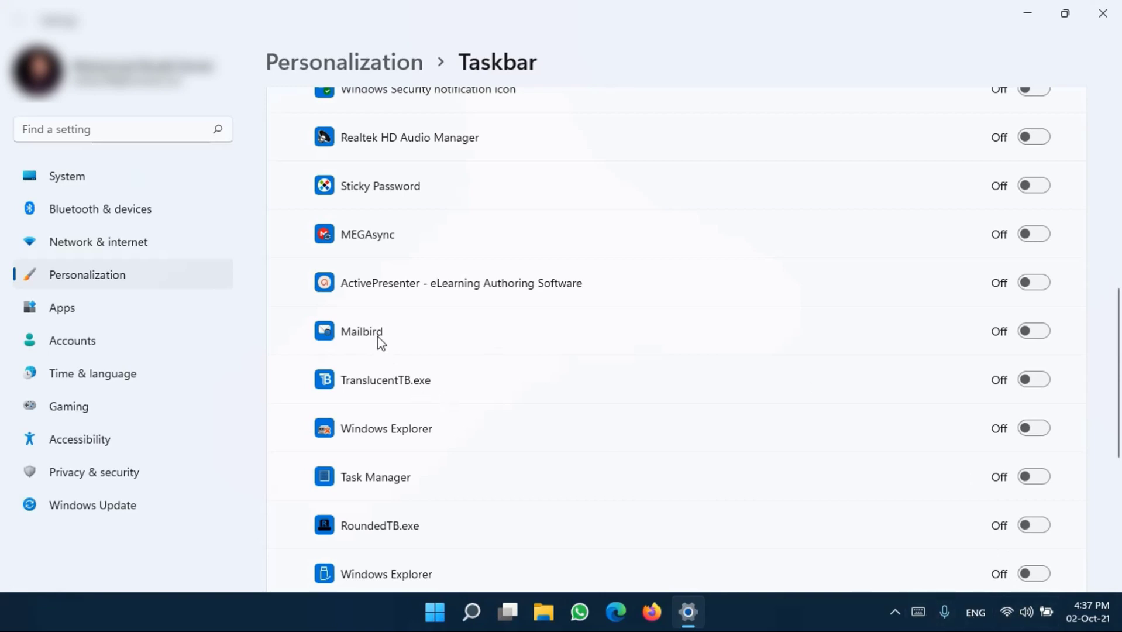
click(1034, 331)
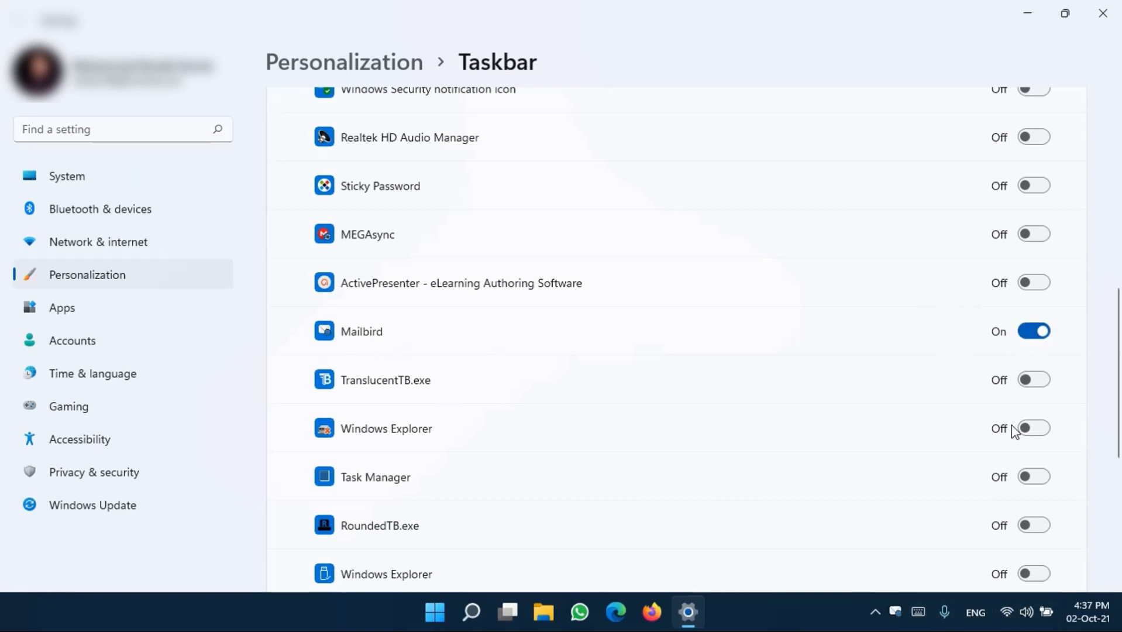
click(877, 613)
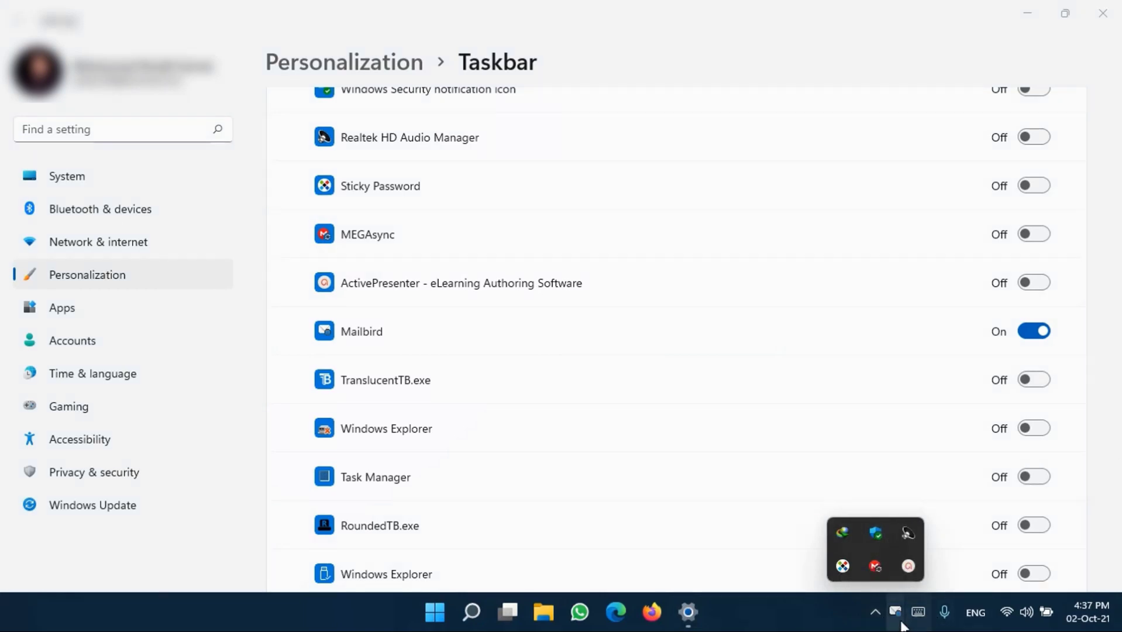
Turn Mailbird off again in the corner overflow list and check the hidden icons
click(1034, 332)
click(893, 615)
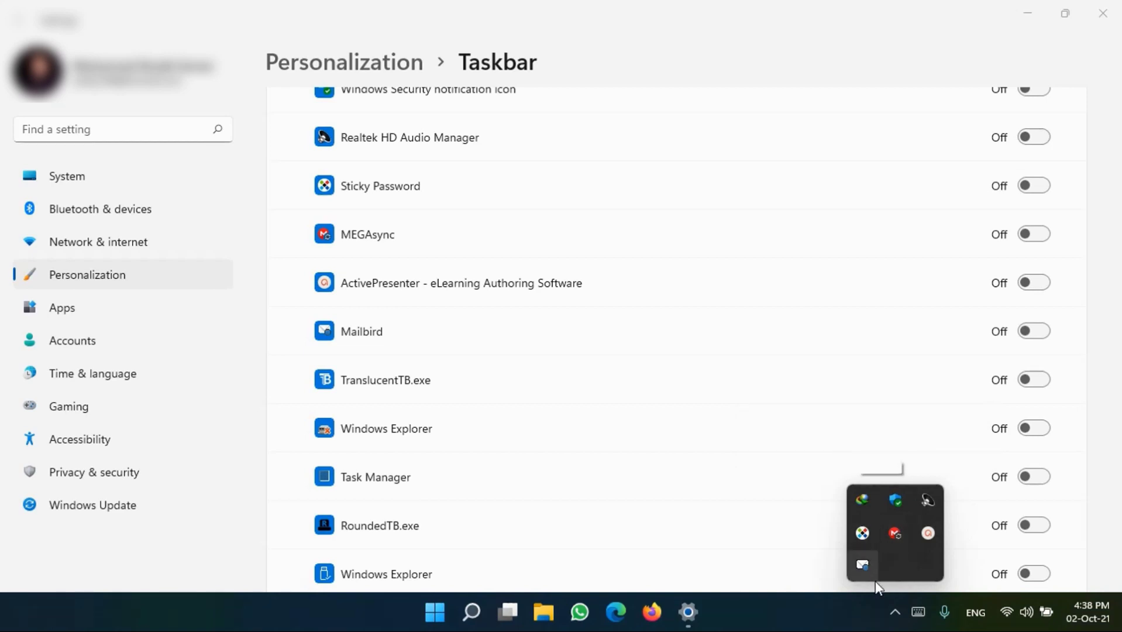
click(895, 612)
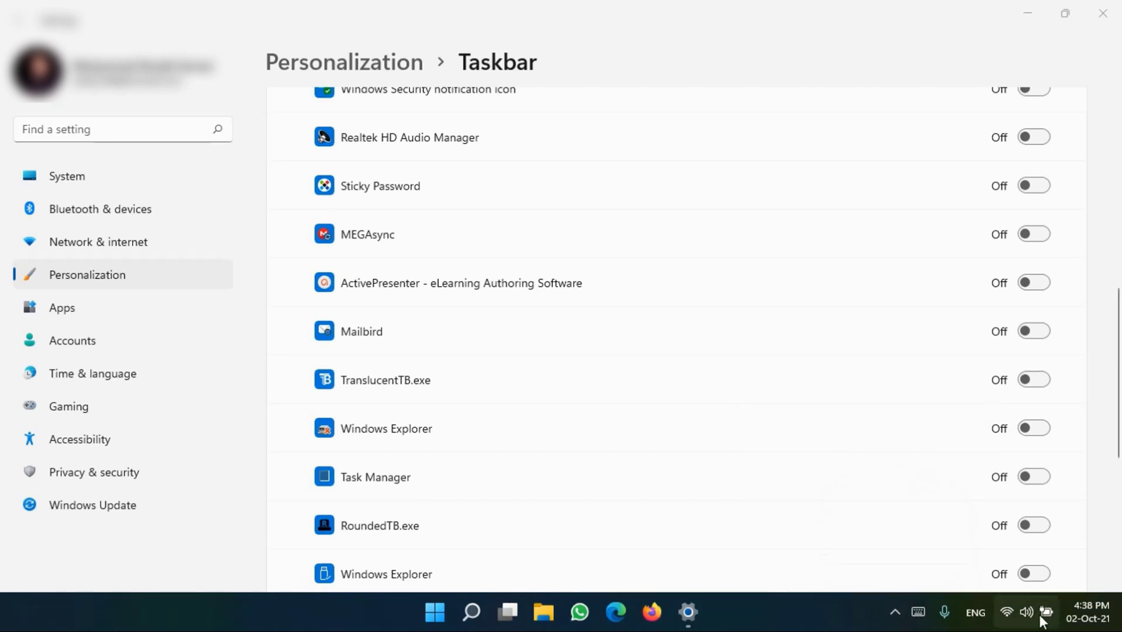
Collapse the Taskbar corner icons and overflow sections and expand Taskbar behaviors
scroll(778, 269, up, 10)
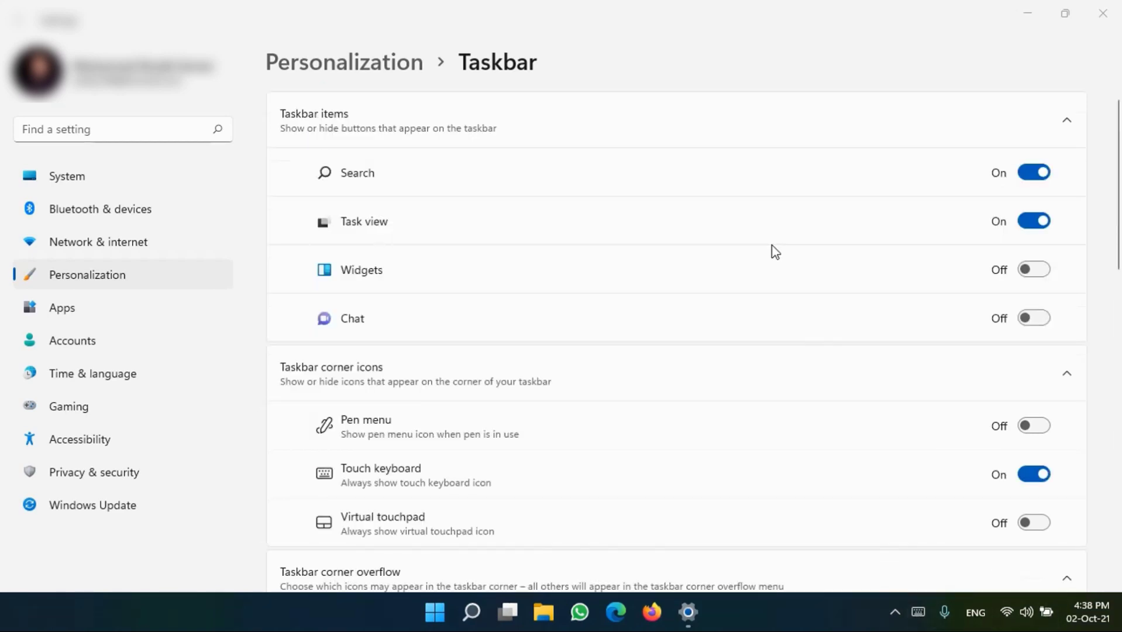
click(767, 374)
scroll(755, 410, down, 5)
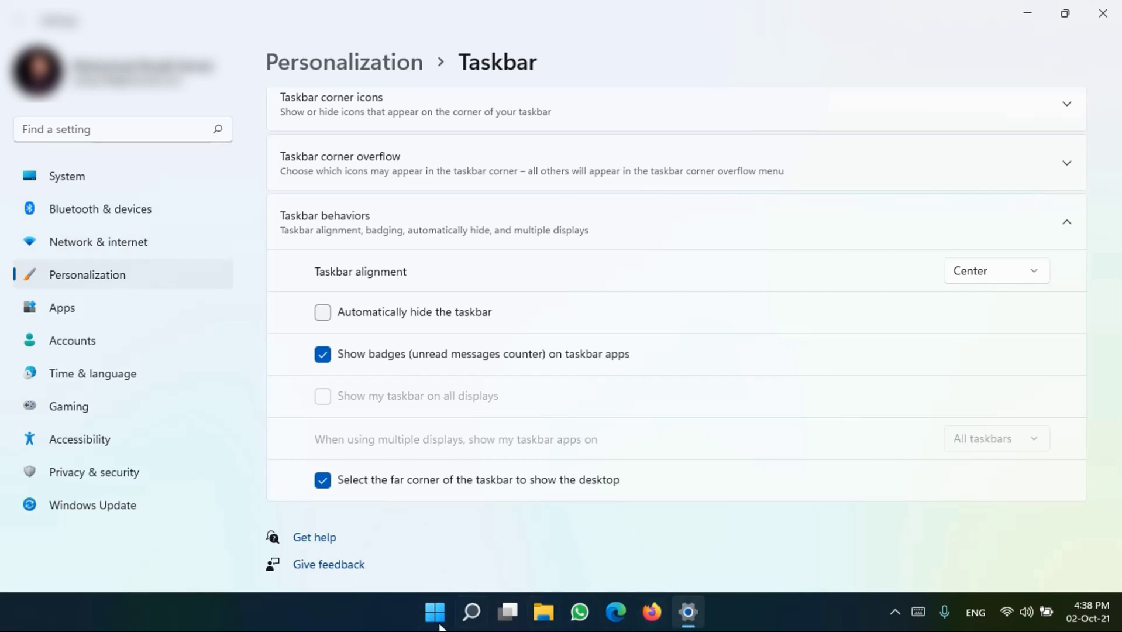
Set the taskbar alignment to Left and briefly open the Start menu to try it
click(1030, 278)
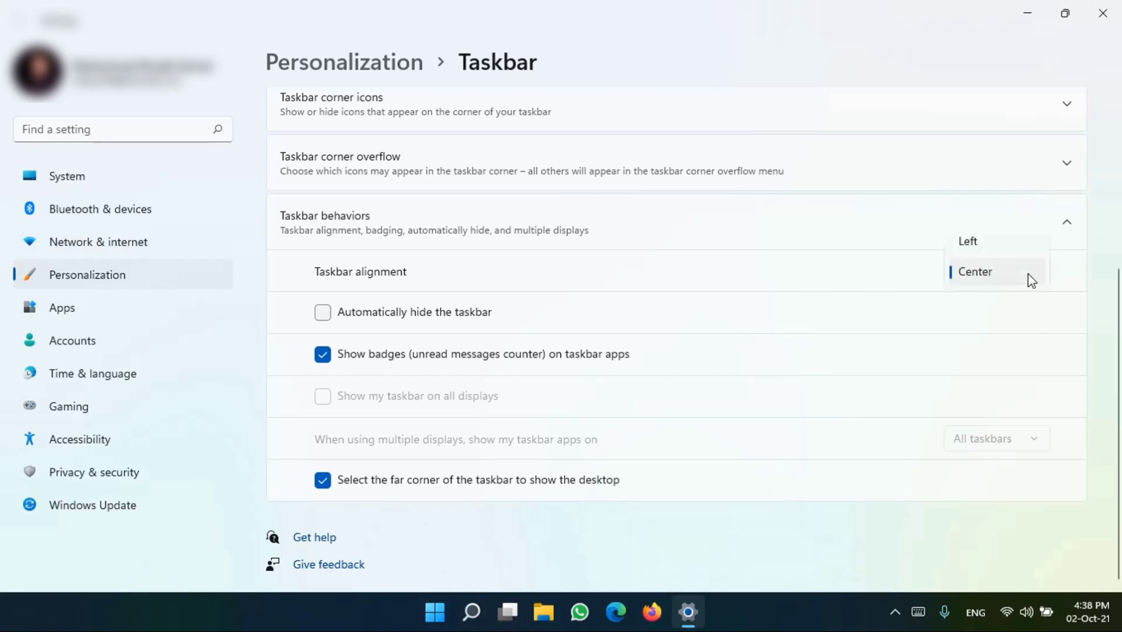
click(982, 238)
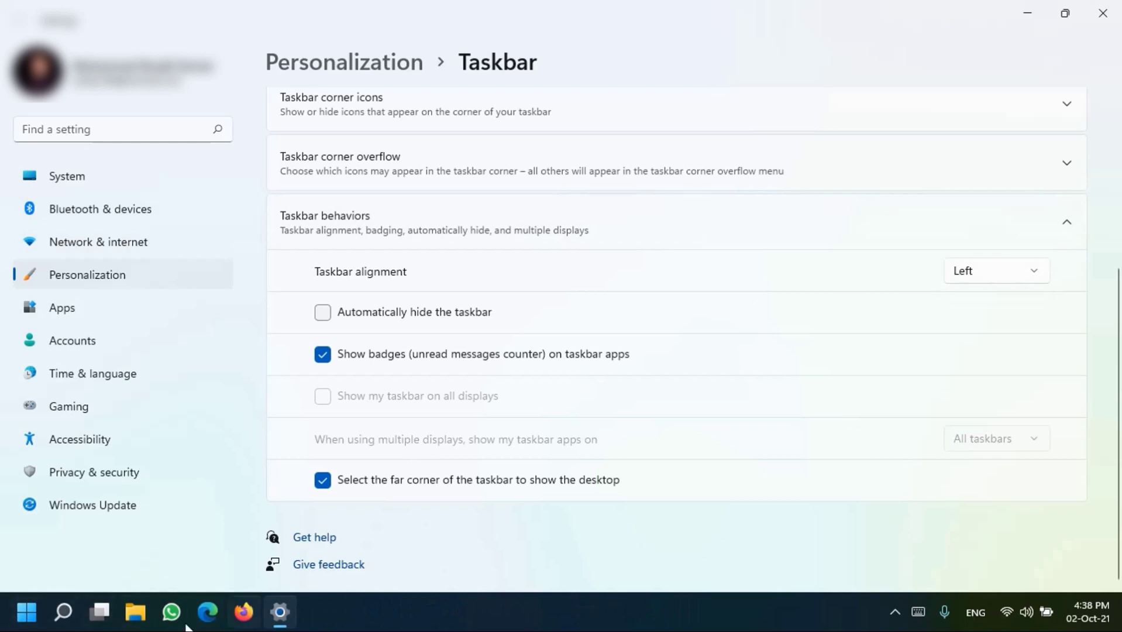
click(23, 612)
click(24, 612)
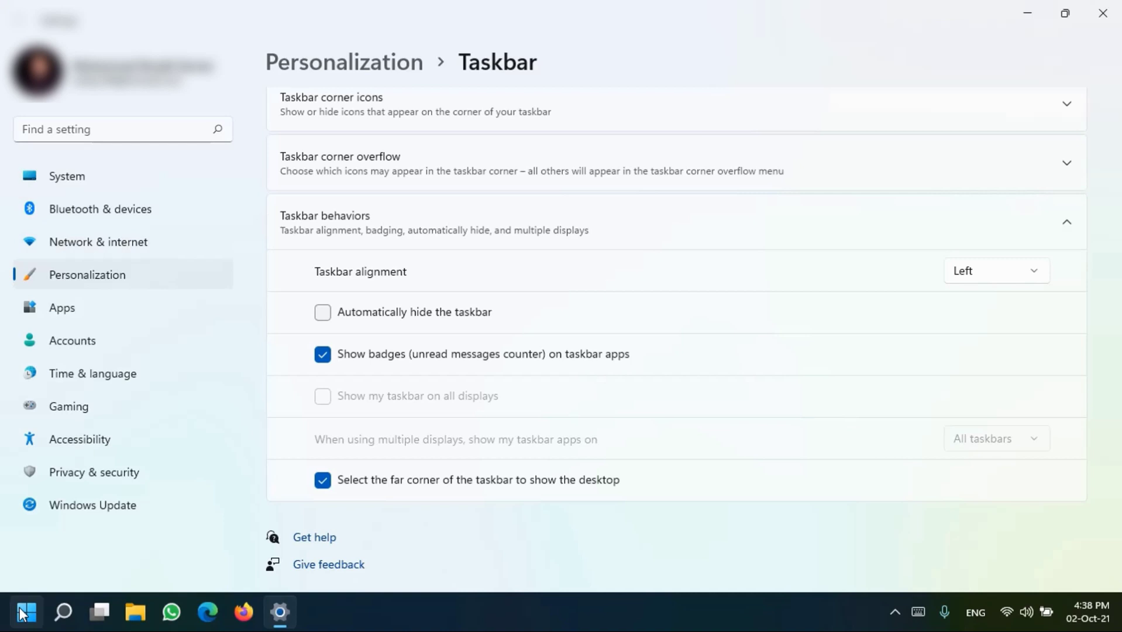
Set the taskbar alignment back to Center
click(1013, 280)
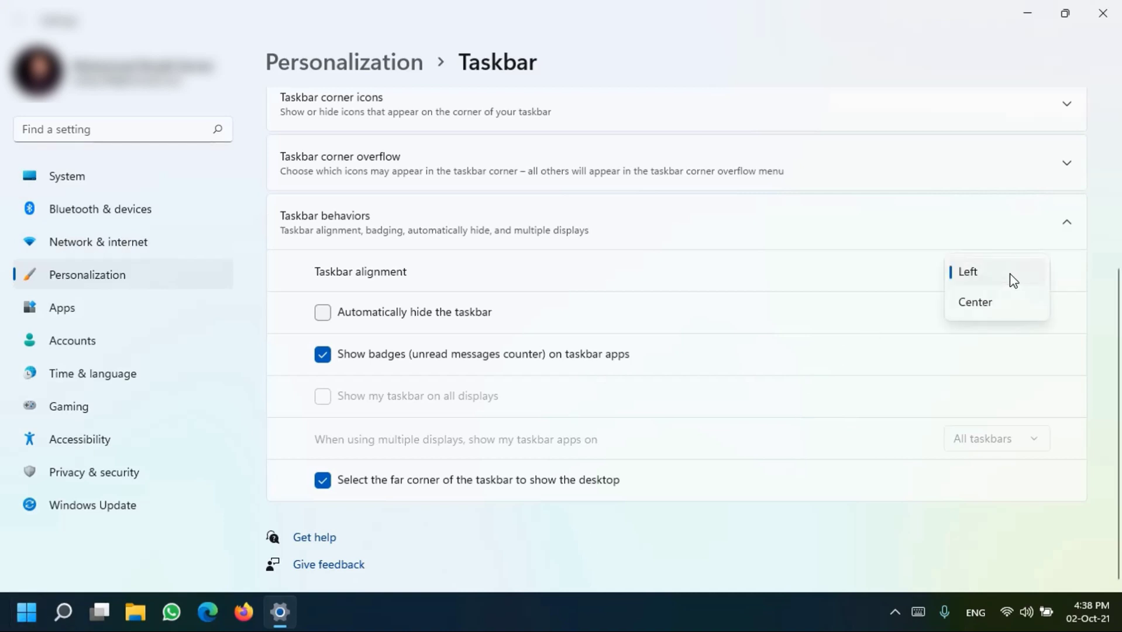
click(1004, 307)
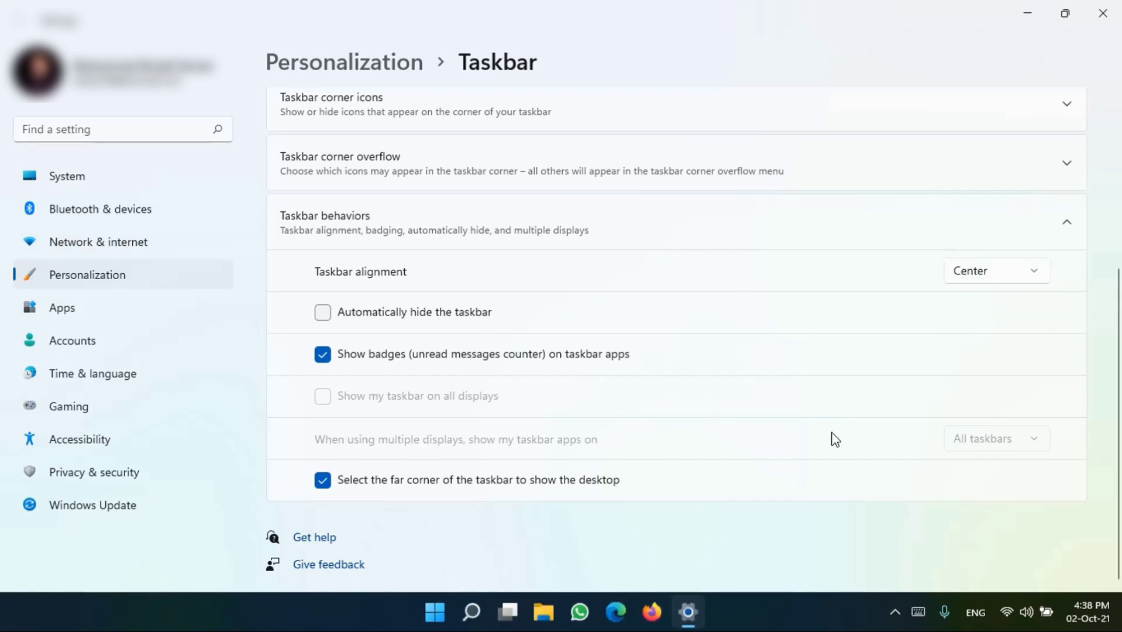
Examine the unread message badges option and the hidden taskbar corner icons
click(326, 355)
click(894, 615)
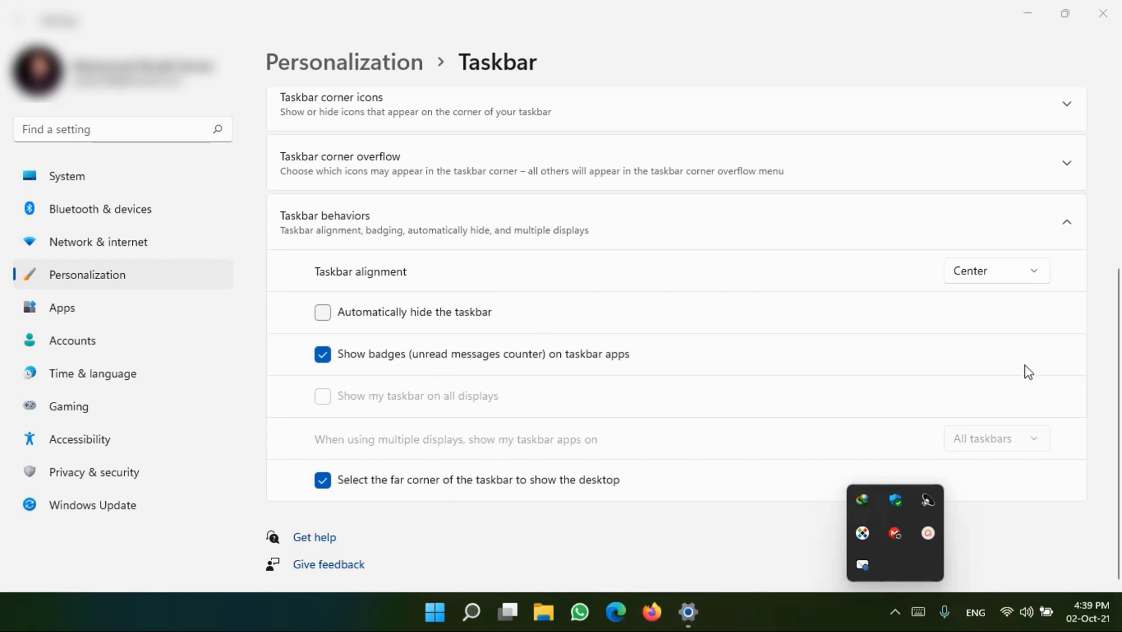
click(1084, 381)
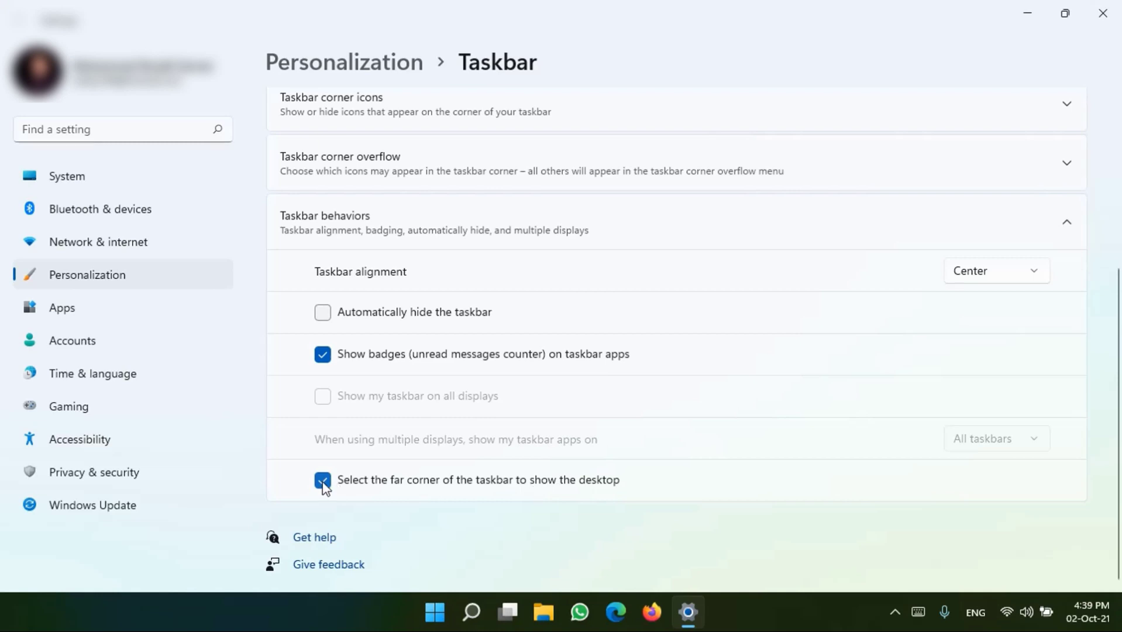
Show the desktop using the far corner of the taskbar
click(1119, 612)
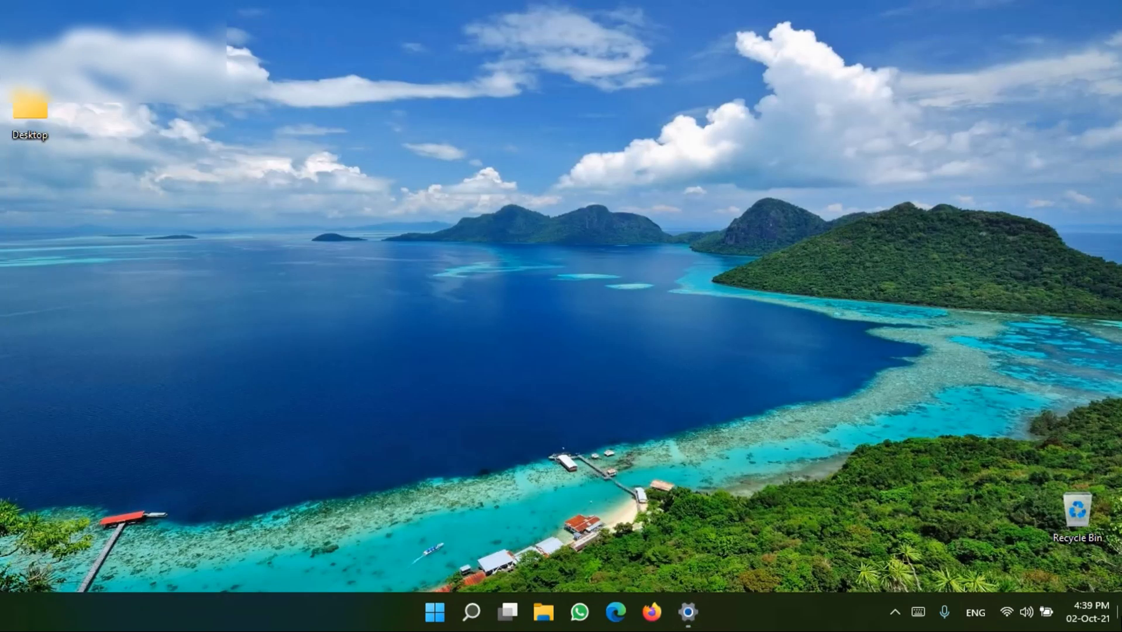
Turn off the option that selects the far corner of the taskbar to show the desktop, and try that corner
click(688, 611)
click(322, 480)
click(1119, 625)
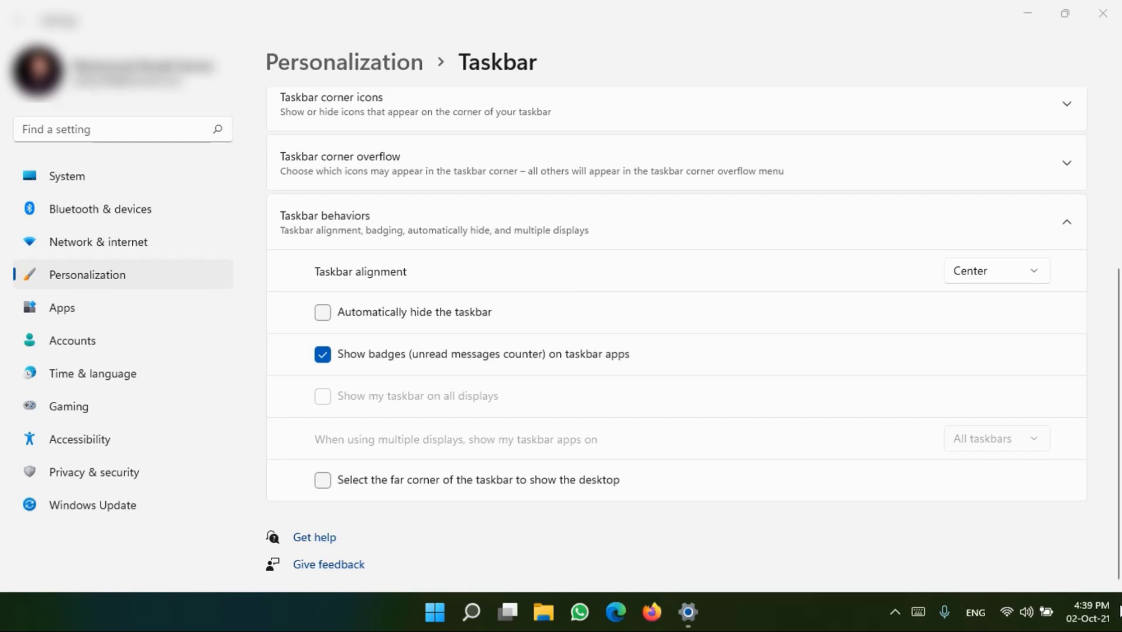
Enable selecting the far corner of the taskbar to show the desktop, try it, and return to the taskbar settings
click(327, 481)
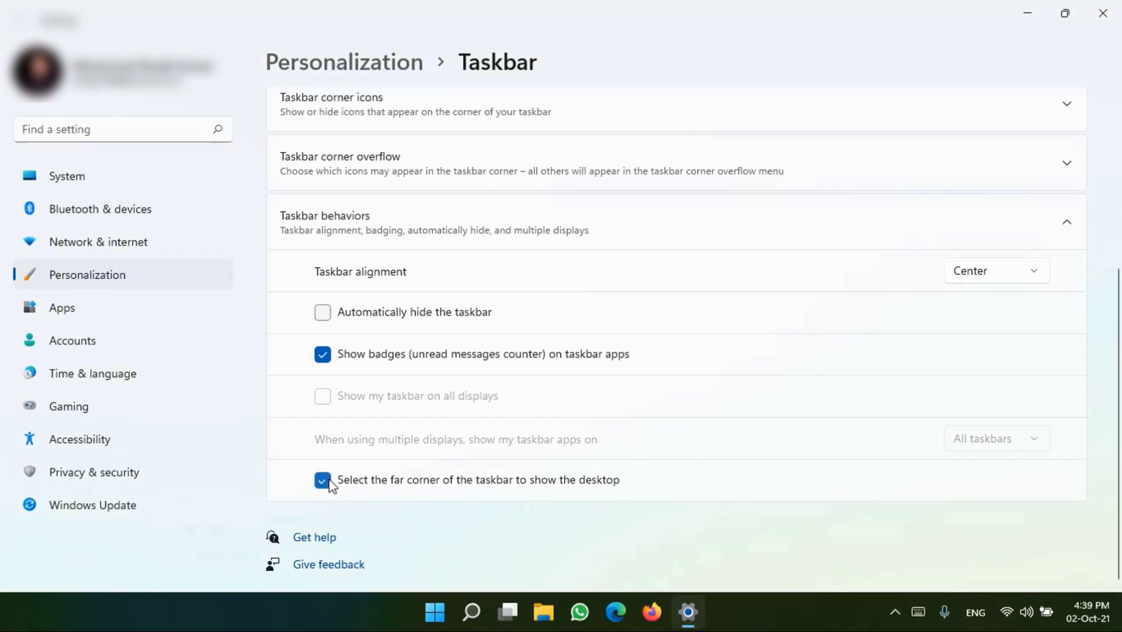
click(1119, 612)
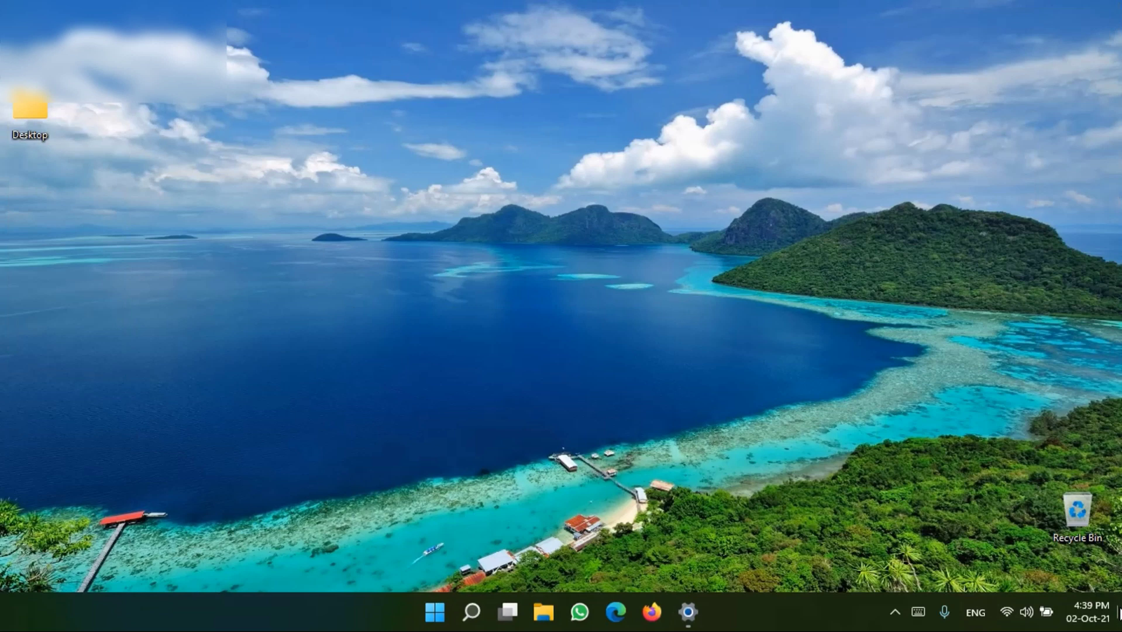
click(688, 612)
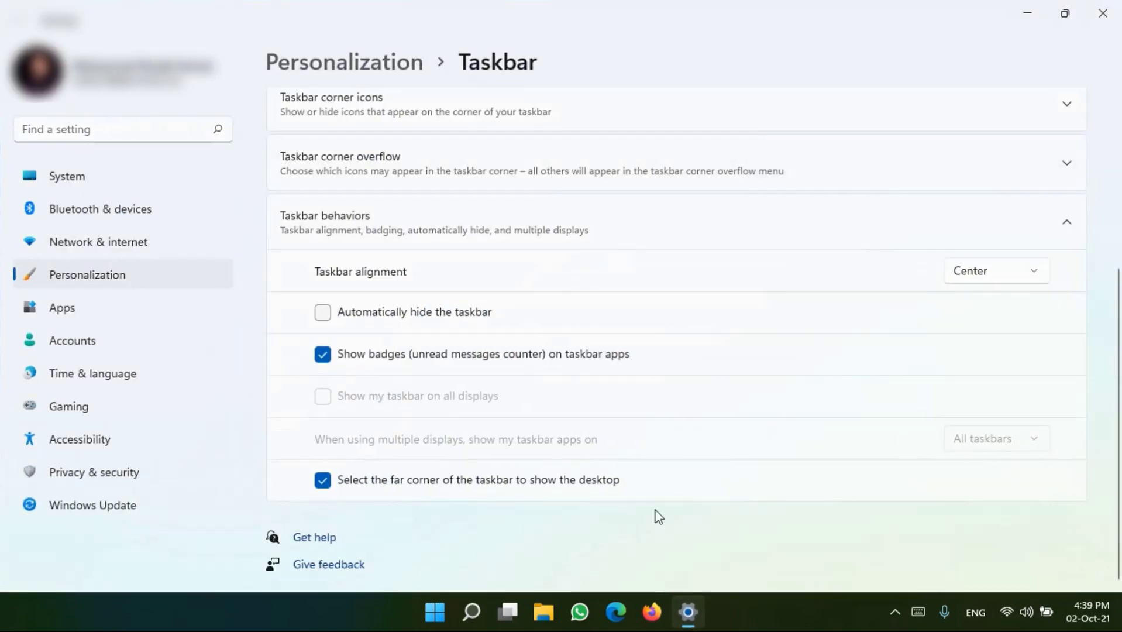
Open the Colors settings under Personalization
scroll(563, 509, up, 4)
scroll(562, 475, down, 5)
click(199, 275)
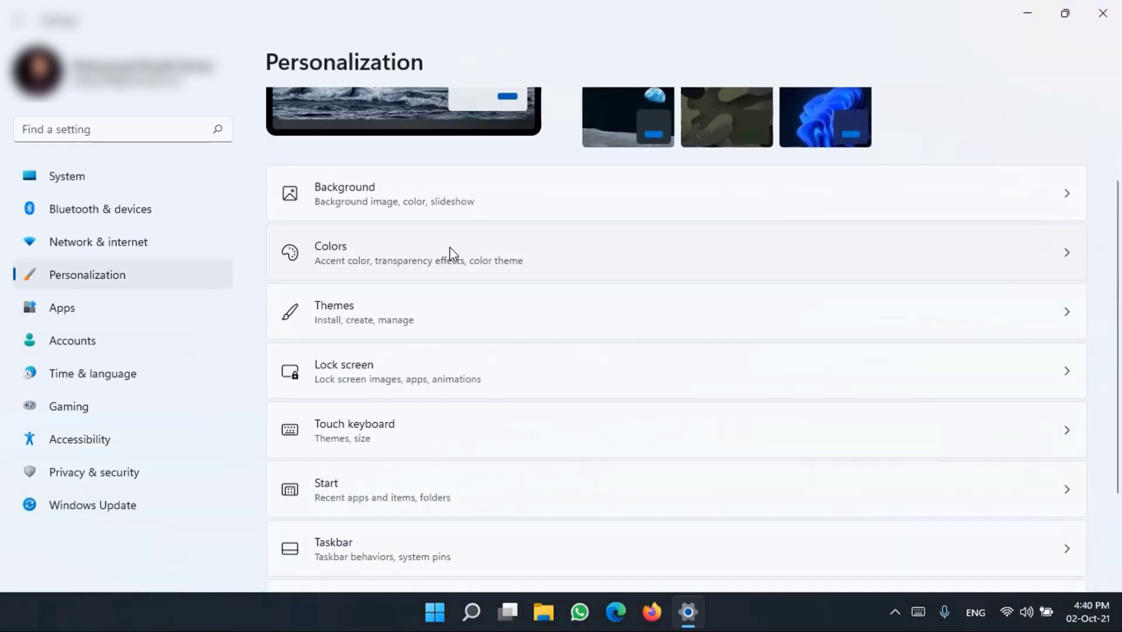
click(451, 254)
Choose orange from the Windows colors as accent color and briefly turn on showing the accent color on Start and taskbar
scroll(533, 424, down, 4)
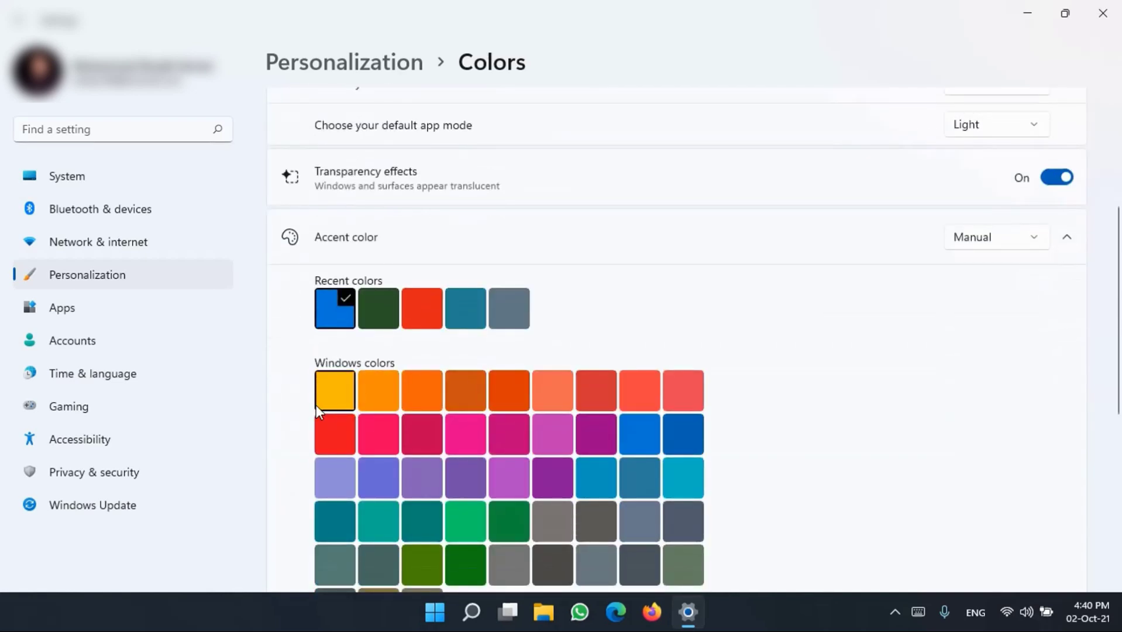
click(380, 392)
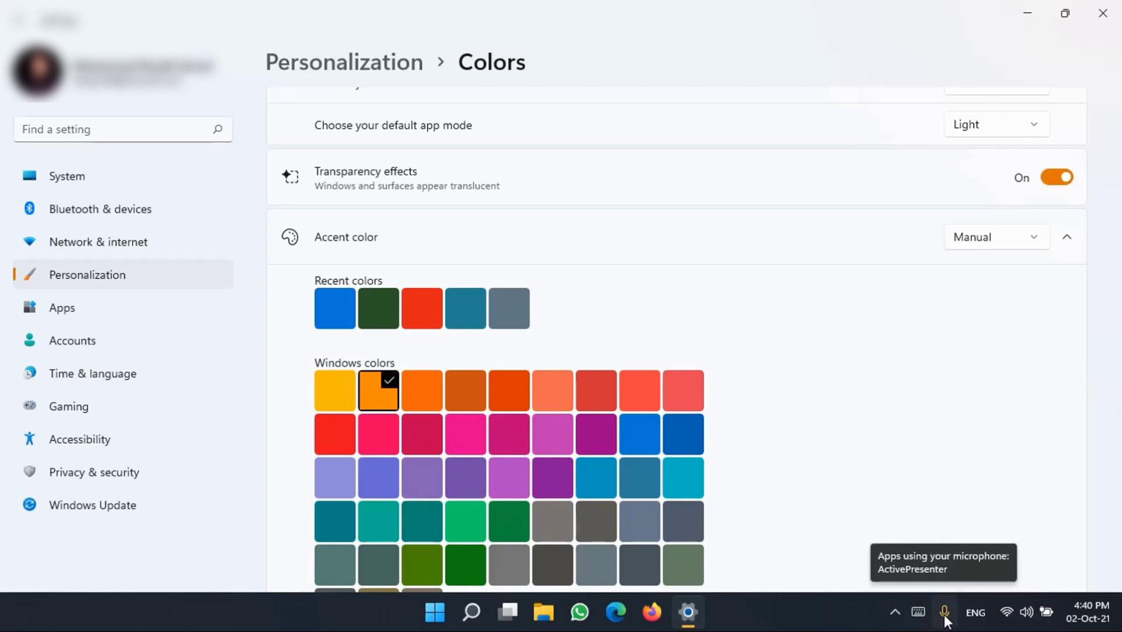
scroll(394, 340, down, 5)
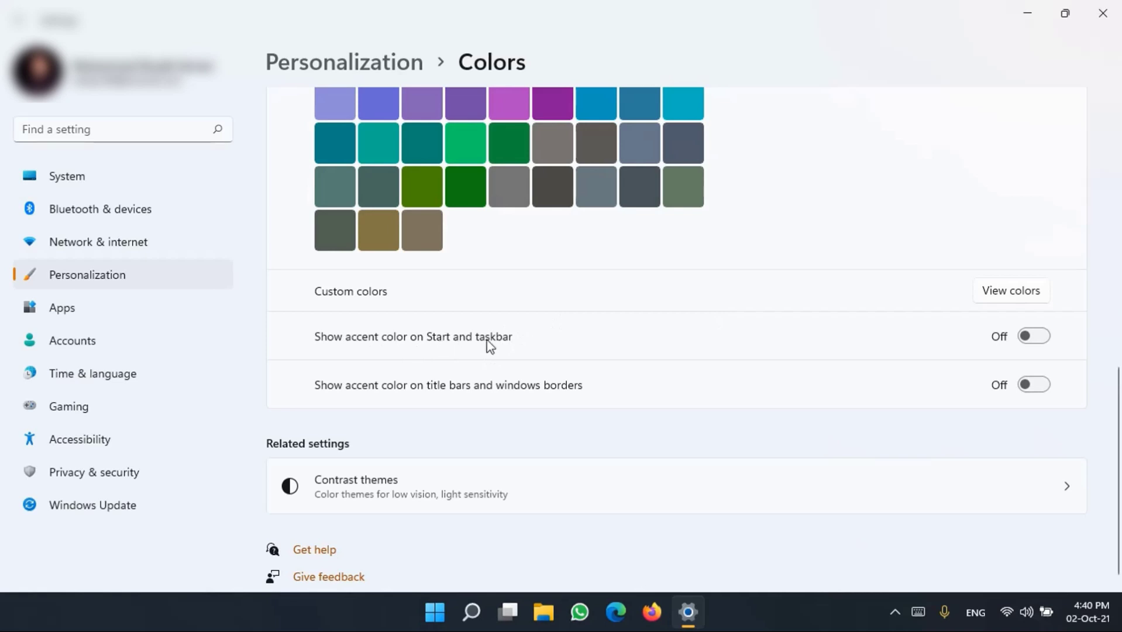
click(1048, 337)
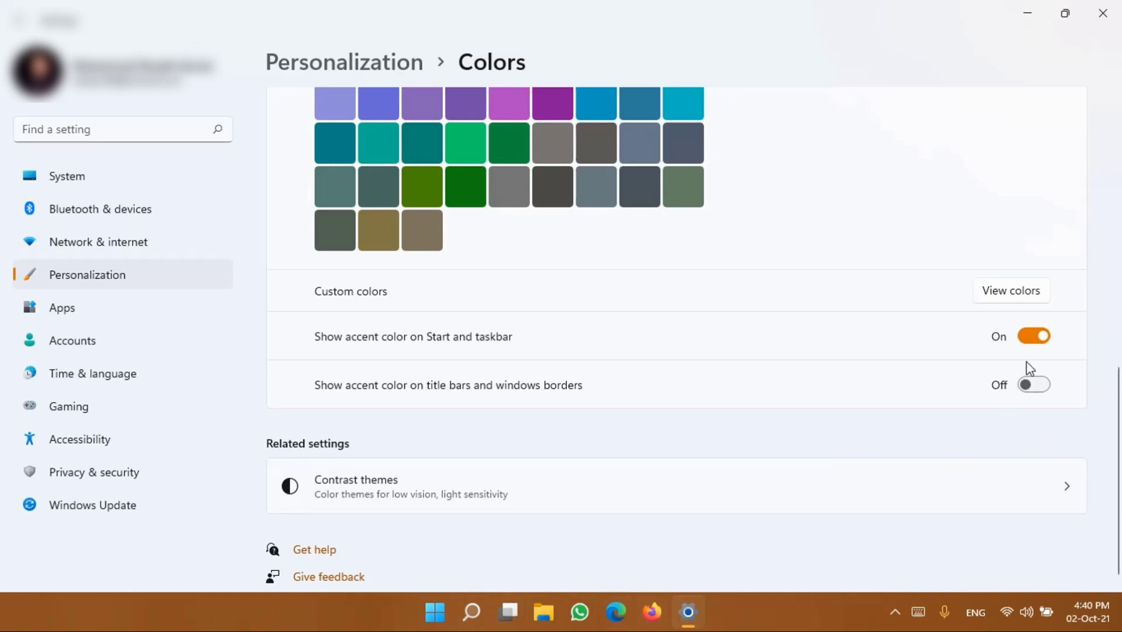
click(1033, 343)
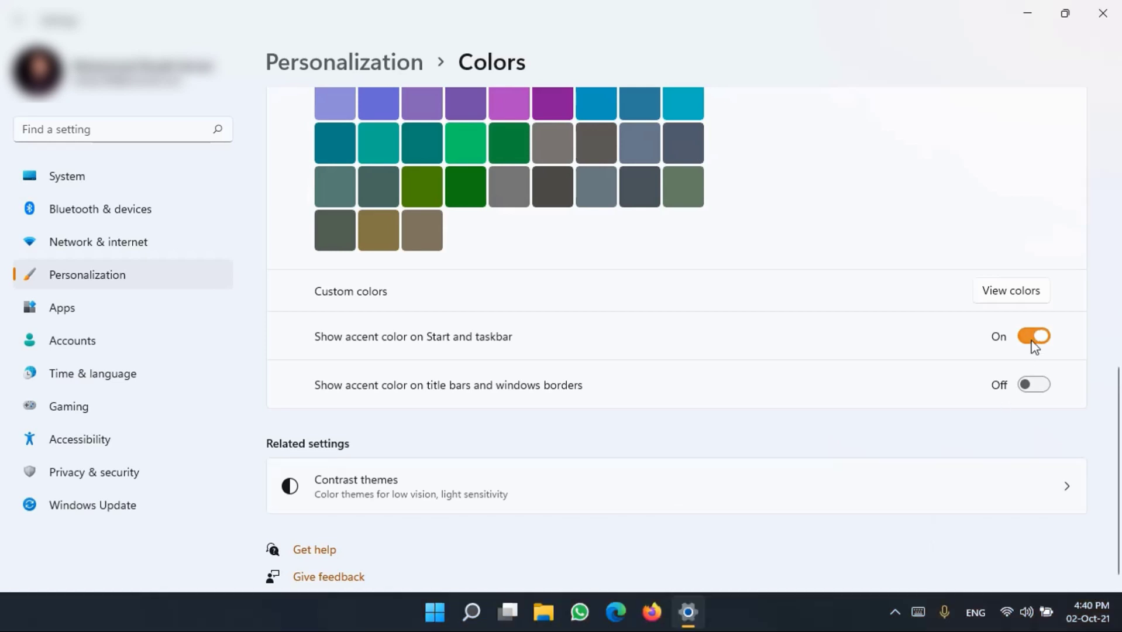
Set the accent color to Automatic, review the color settings and close the Settings window
scroll(778, 418, up, 2)
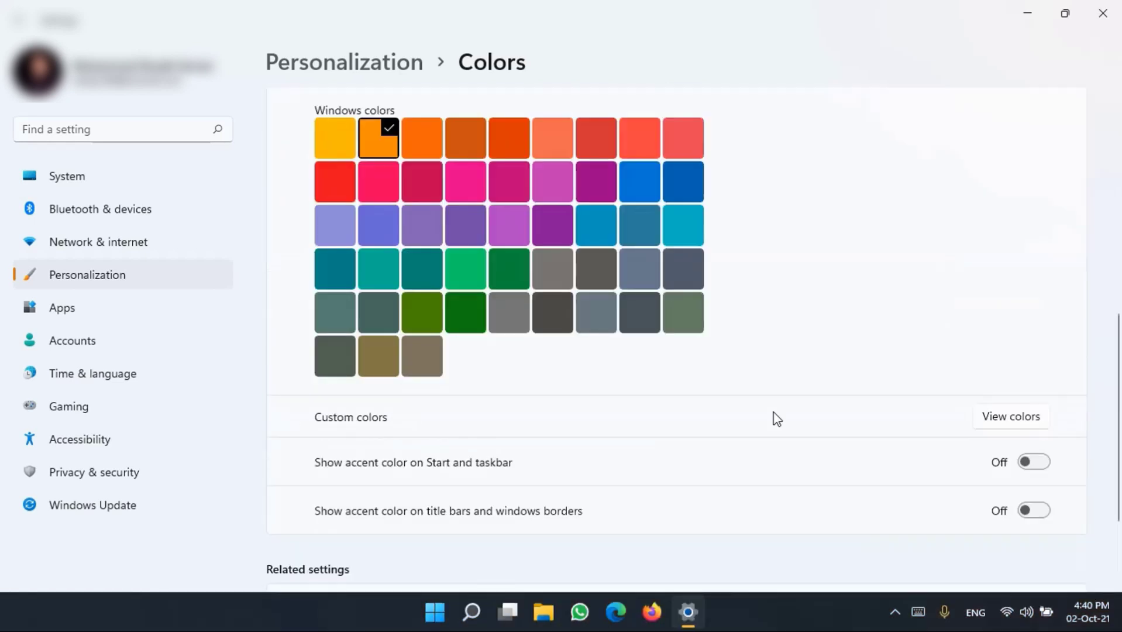
scroll(777, 418, up, 4)
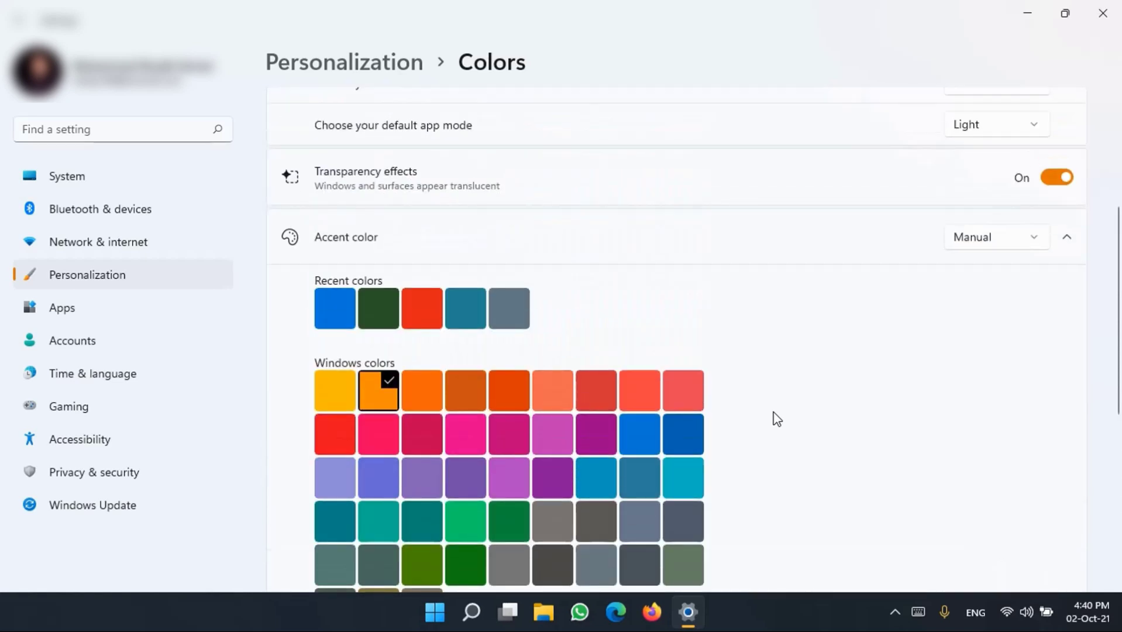
scroll(778, 419, down, 3)
scroll(778, 418, down, 1)
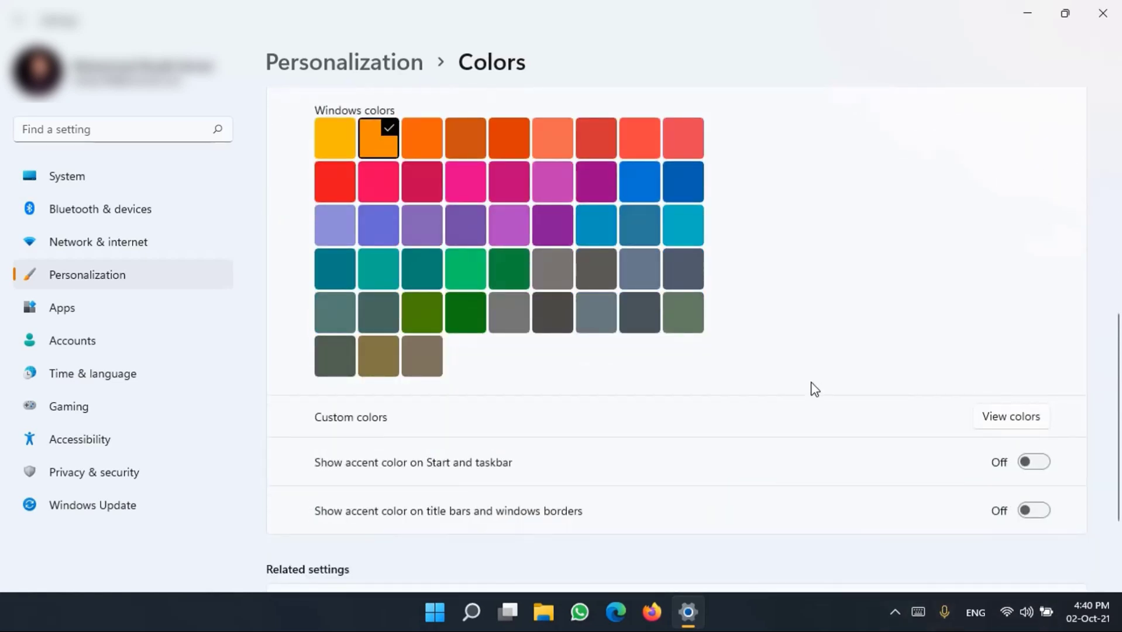
scroll(815, 389, up, 6)
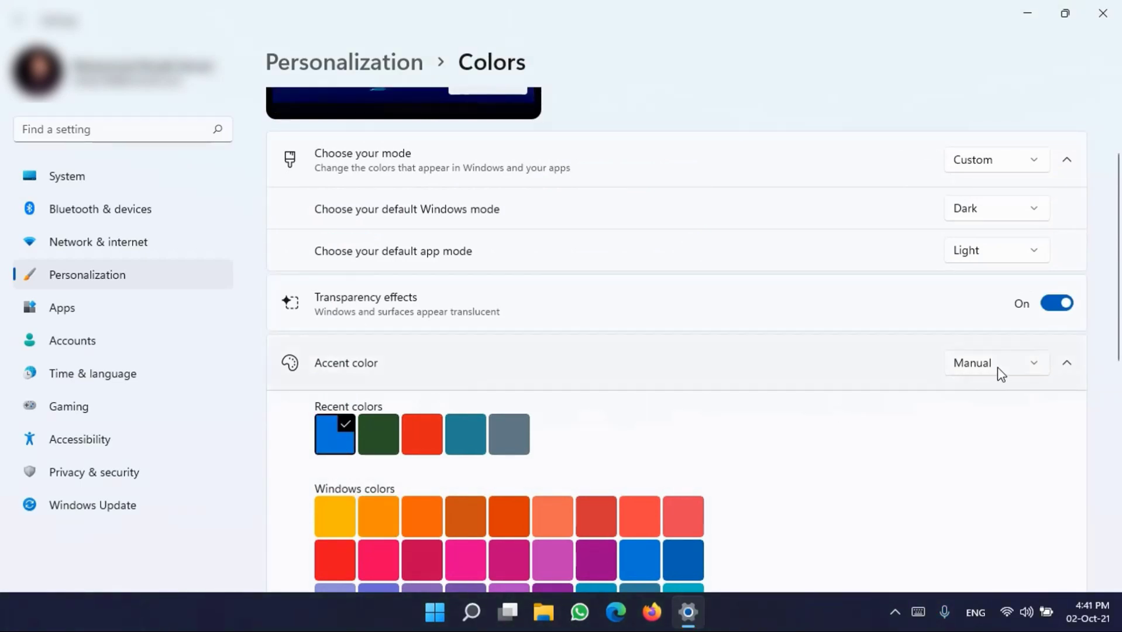
click(1032, 366)
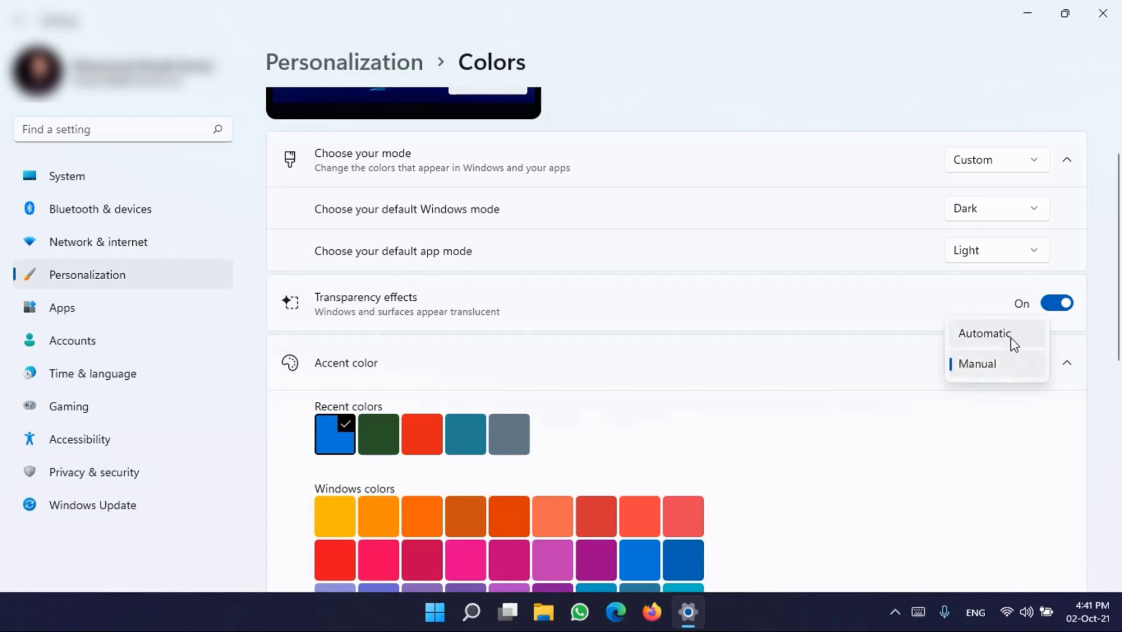
click(985, 333)
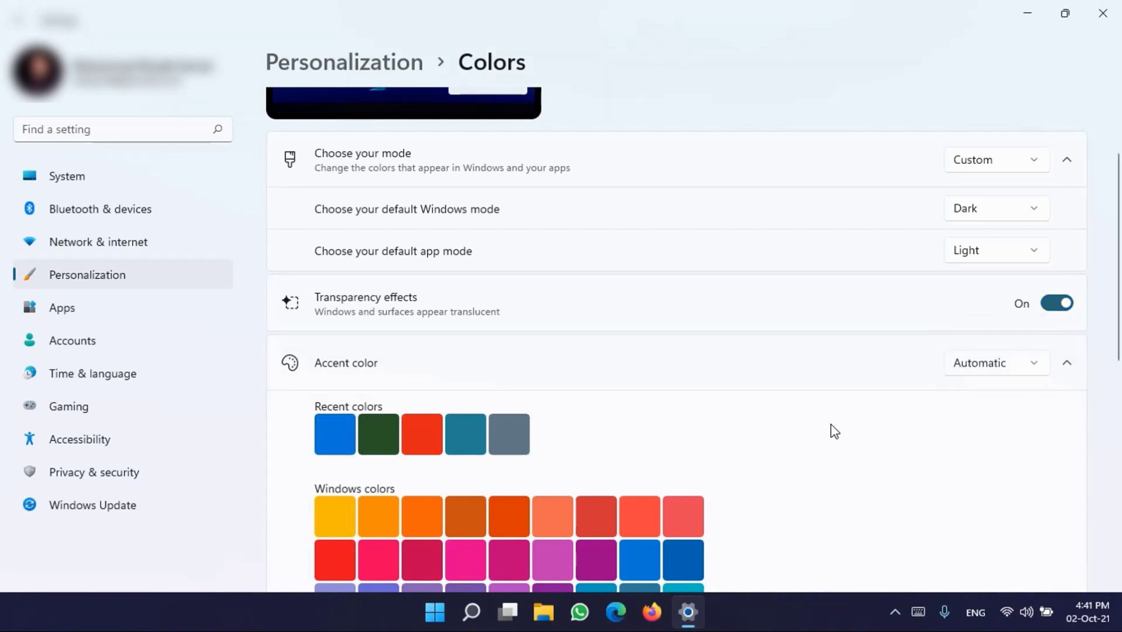
scroll(958, 434, down, 5)
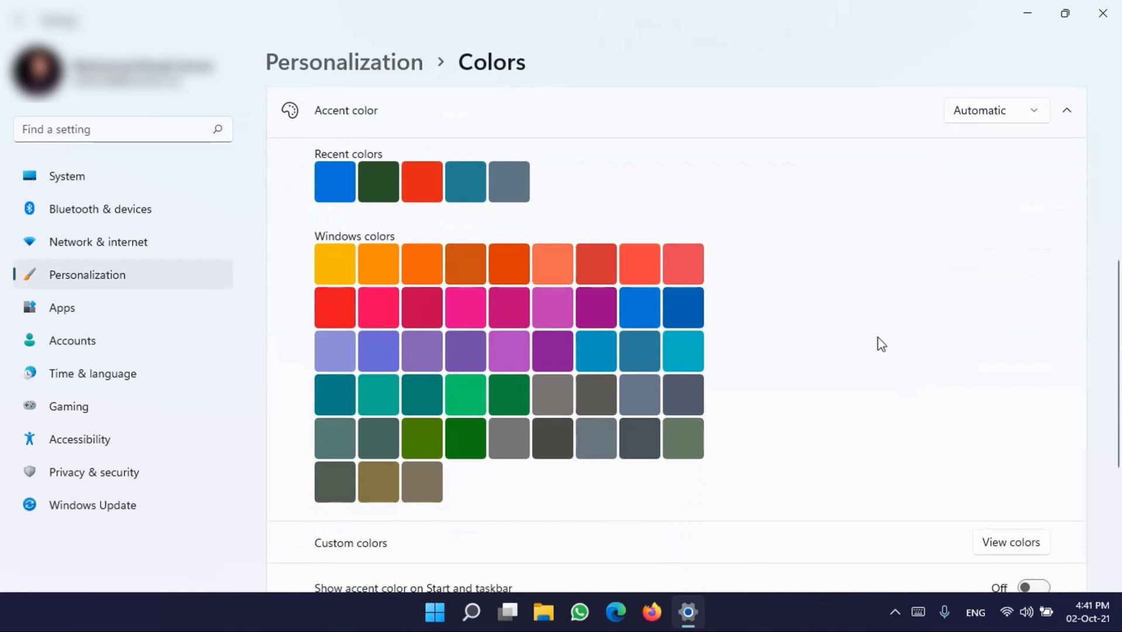
scroll(815, 354, up, 7)
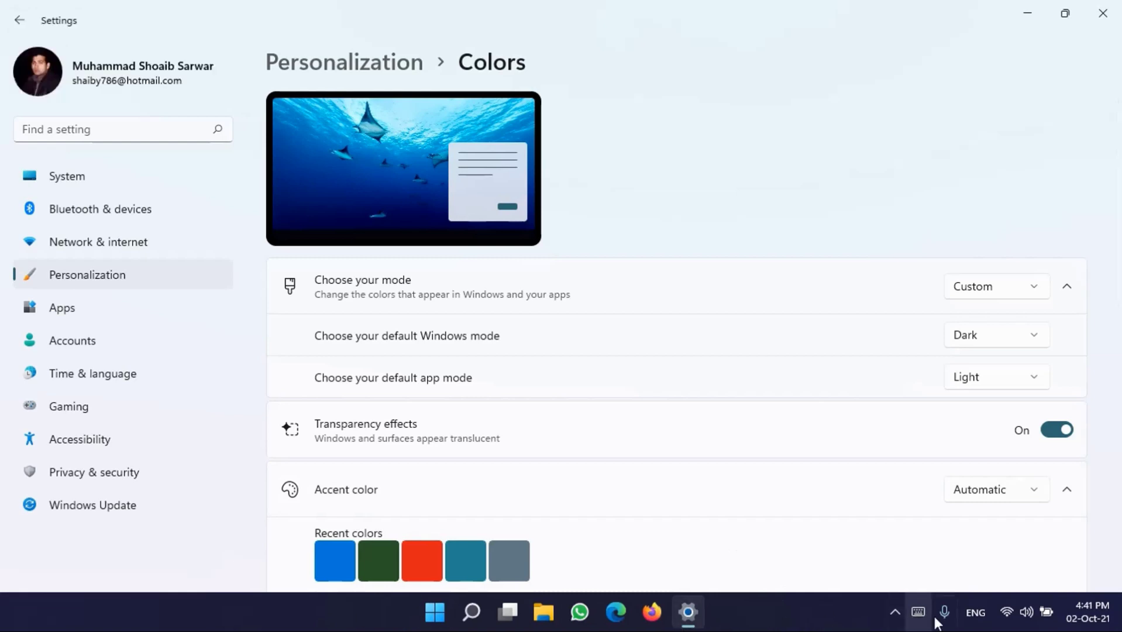
click(1092, 16)
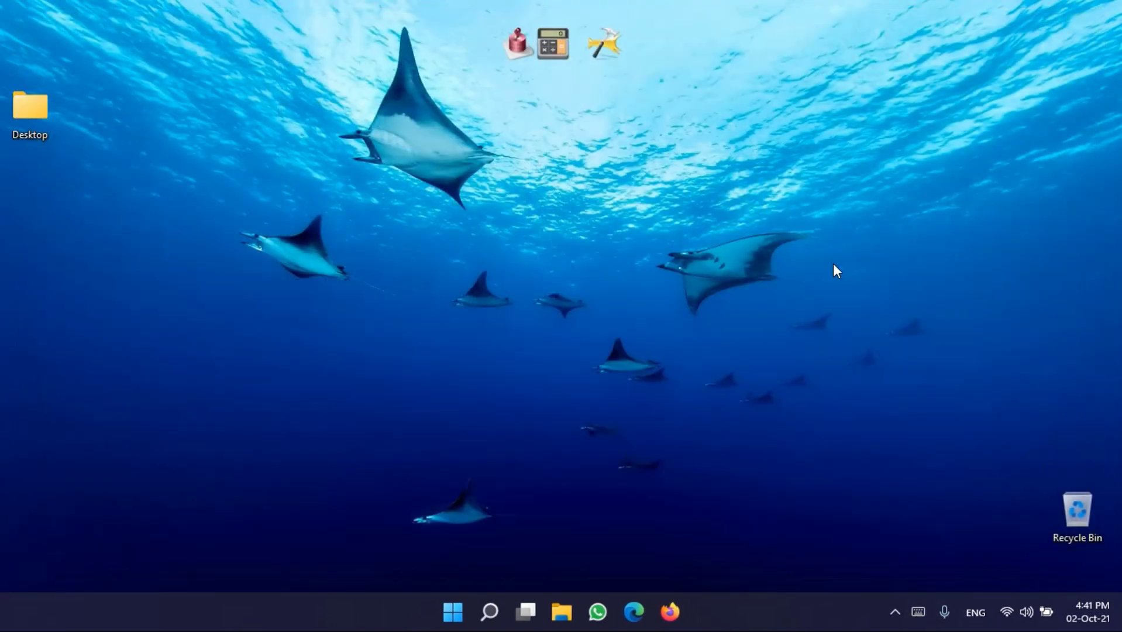
Switch to Firefox and open the TranslucentTB releases page on GitHub from the Downloads speed dial group
click(681, 610)
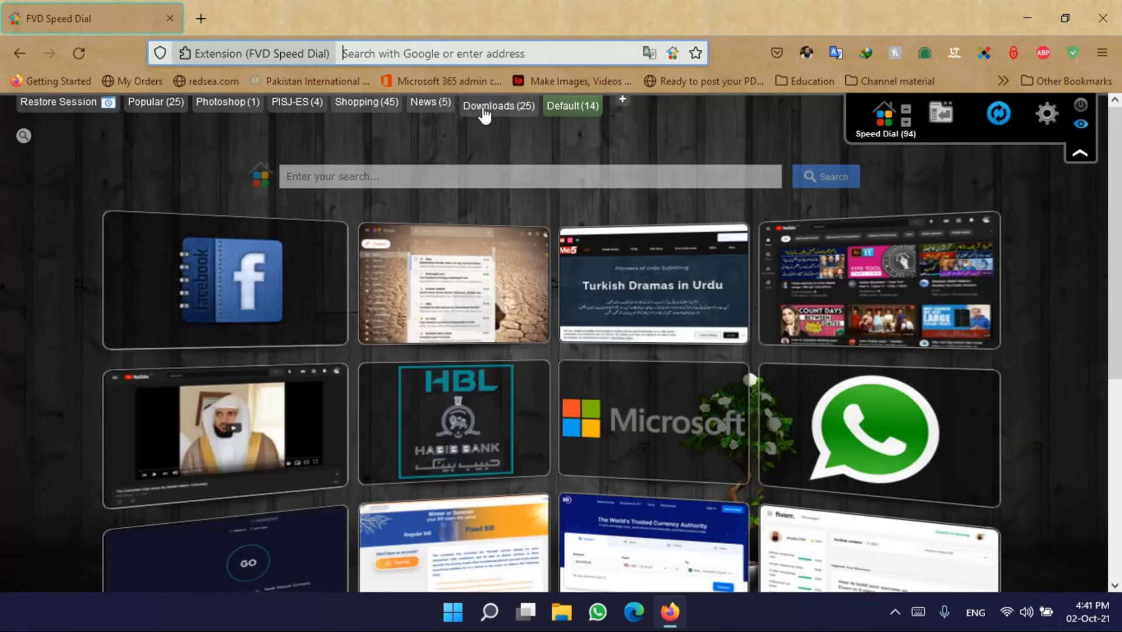
click(483, 106)
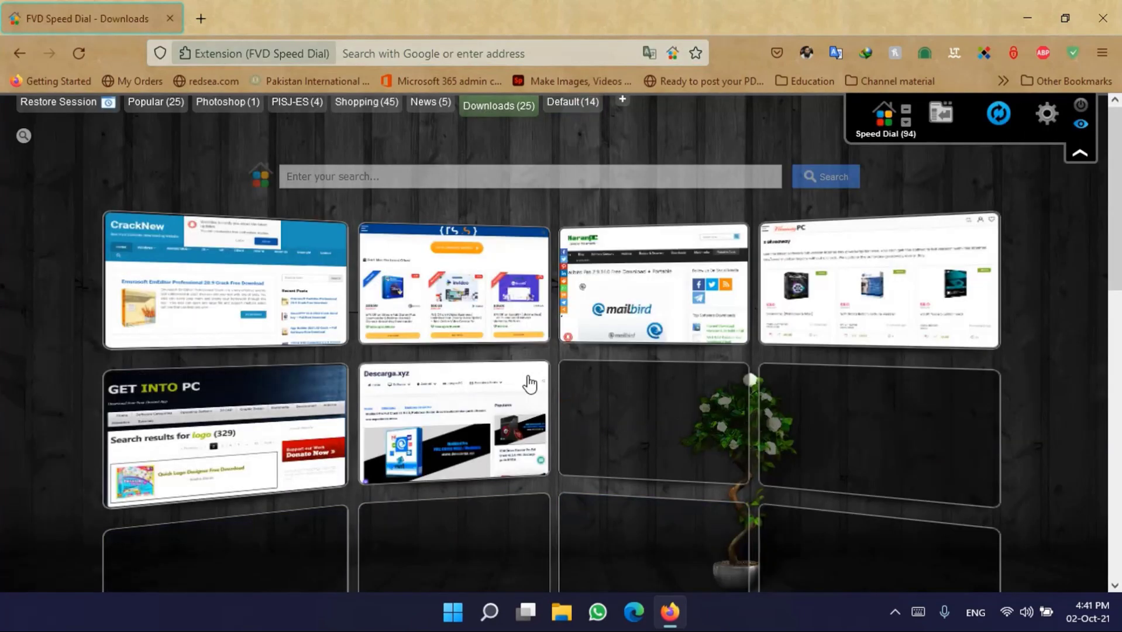
scroll(528, 378, down, 4)
scroll(528, 375, down, 10)
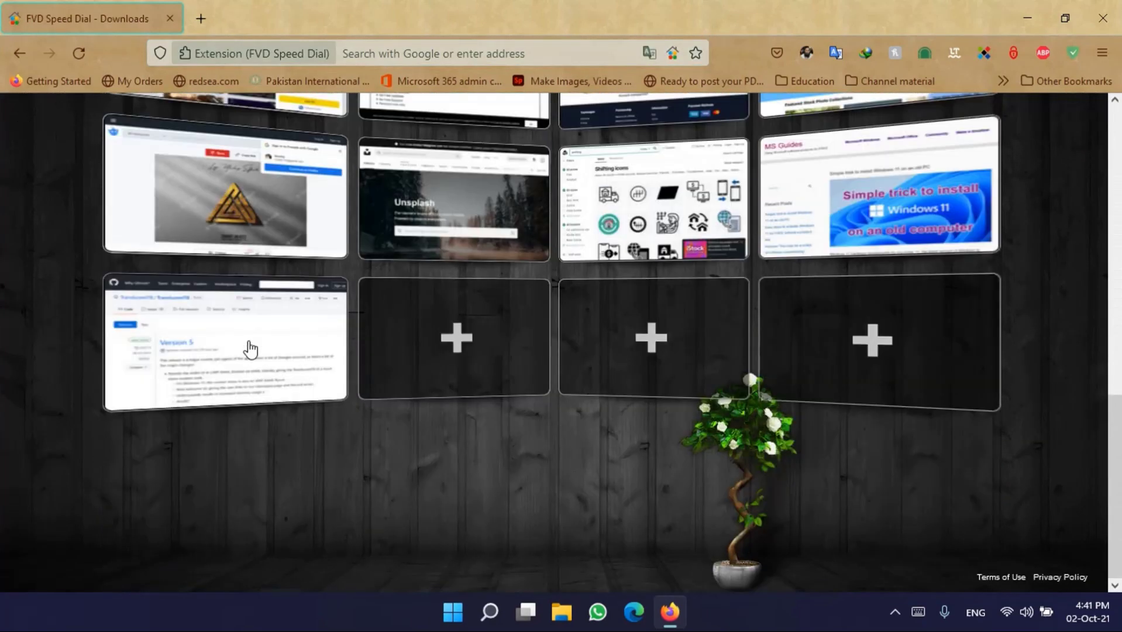
click(250, 350)
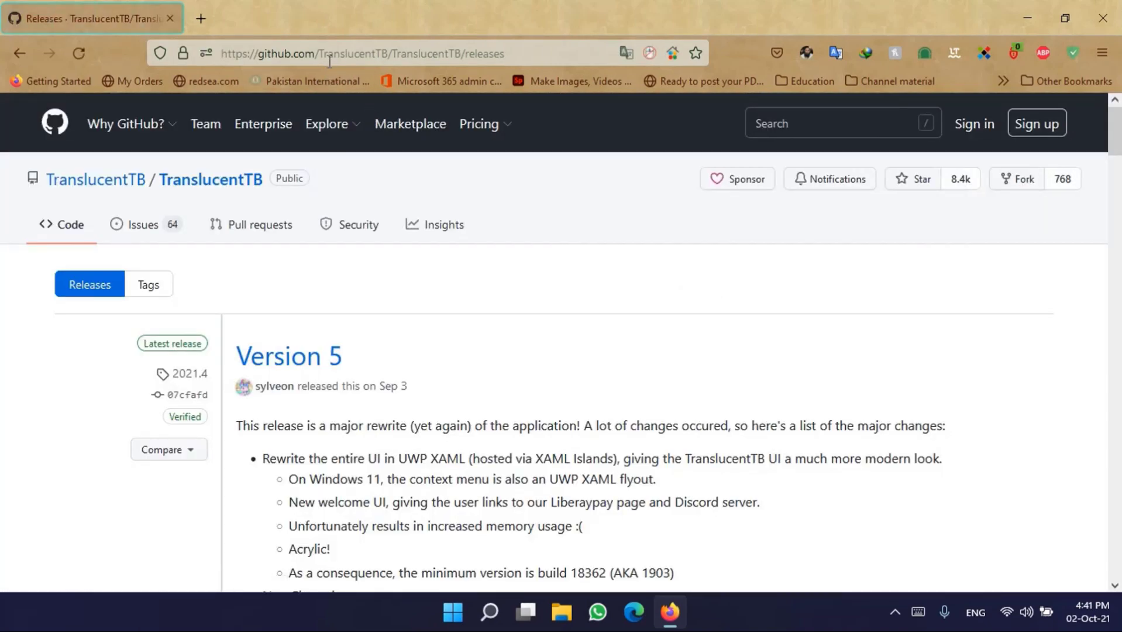
Open TranslucentTB.appinstaller from the Version 5 release with App Installer and install TranslucentTB
scroll(790, 422, down, 10)
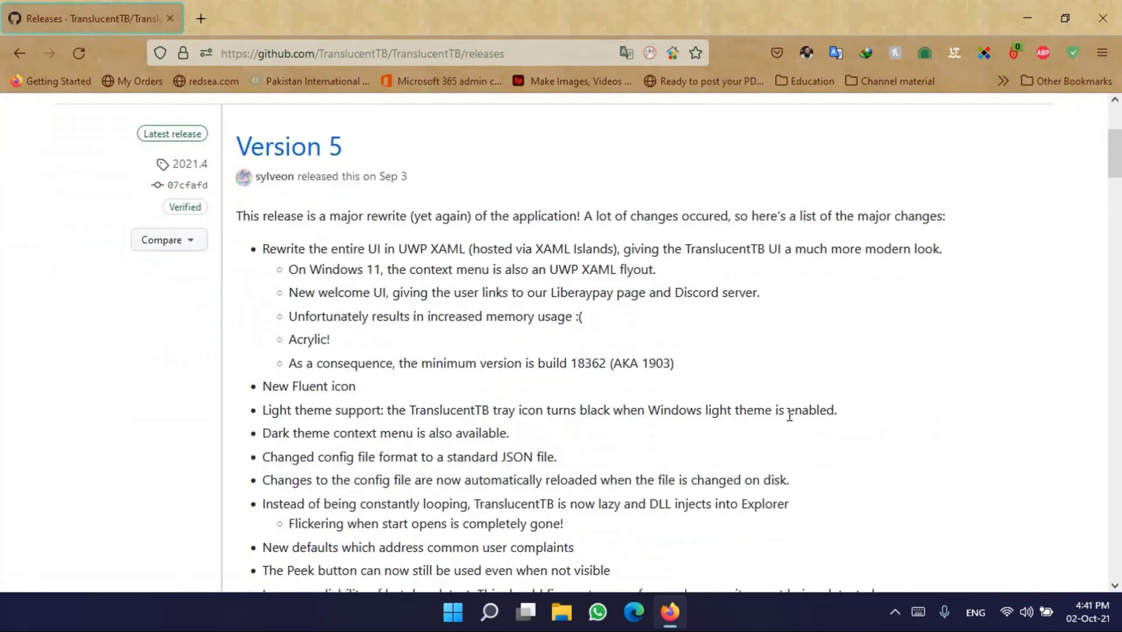
scroll(790, 422, down, 5)
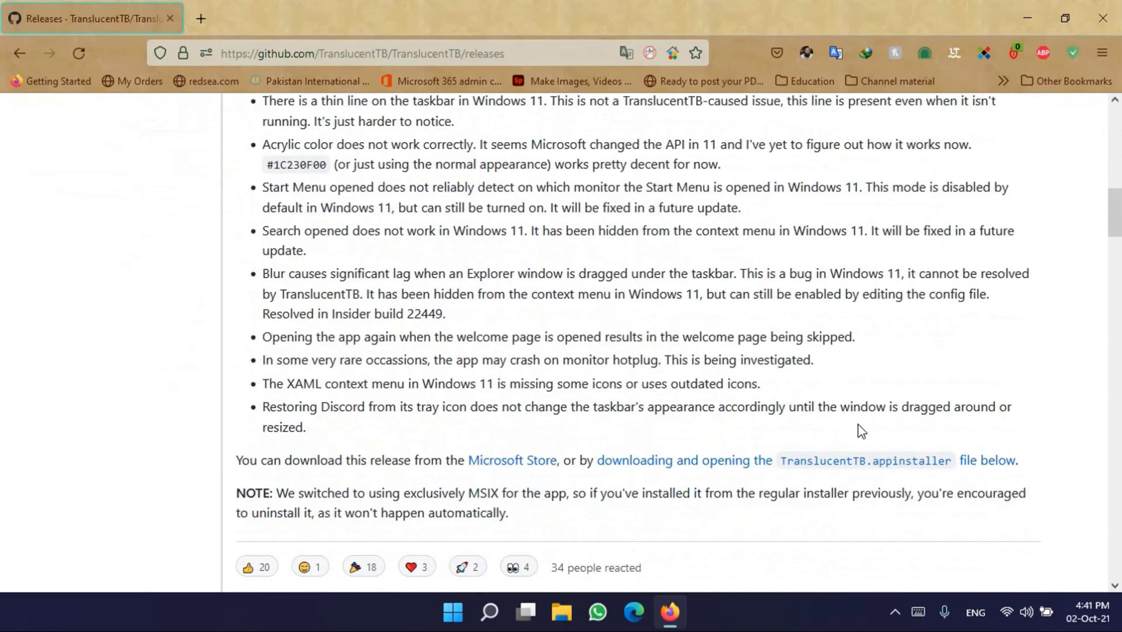
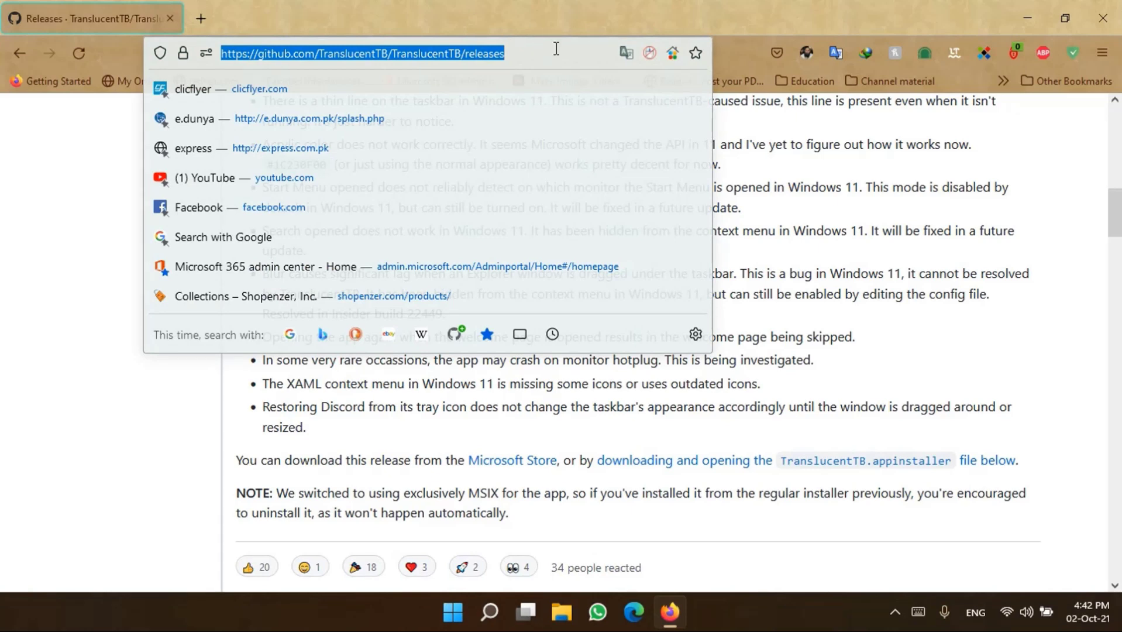
click(1115, 212)
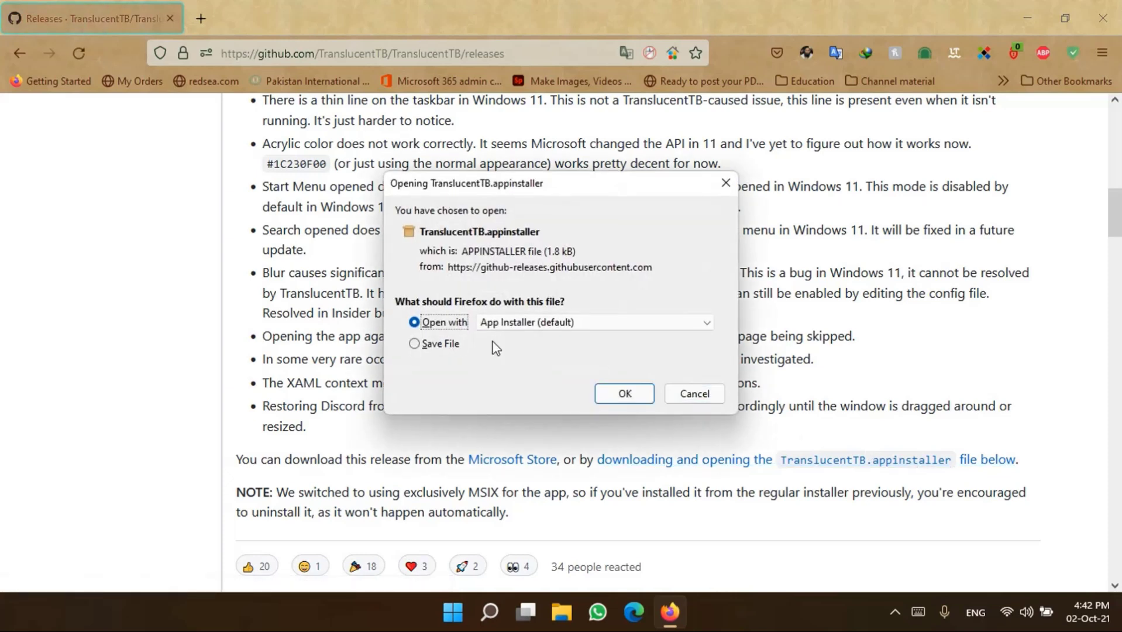
click(639, 394)
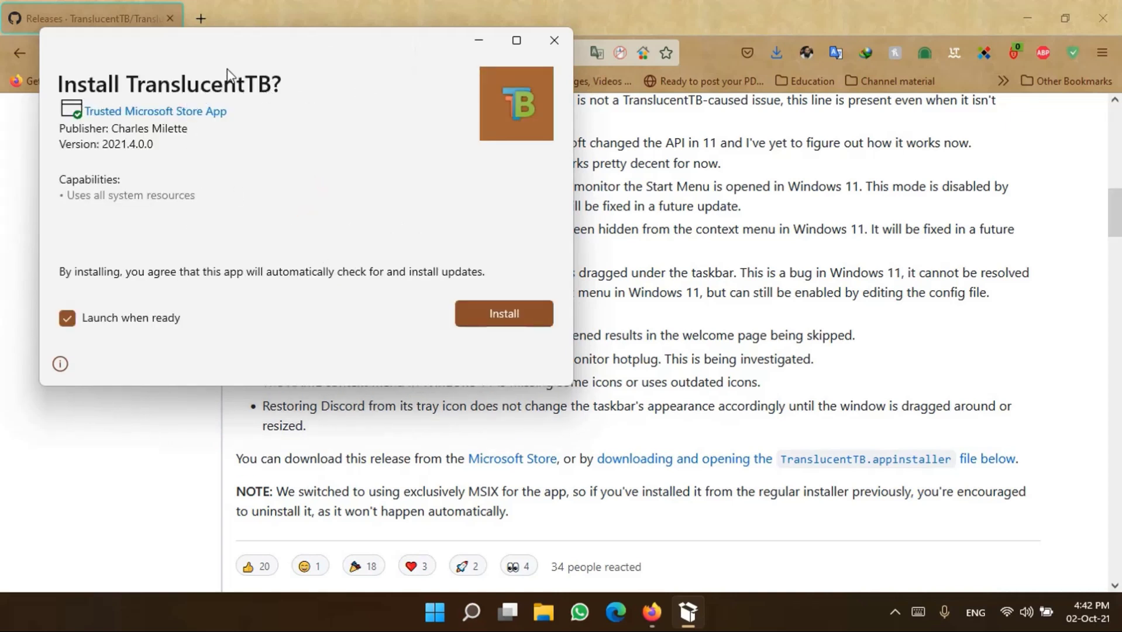
drag(304, 52, 603, 105)
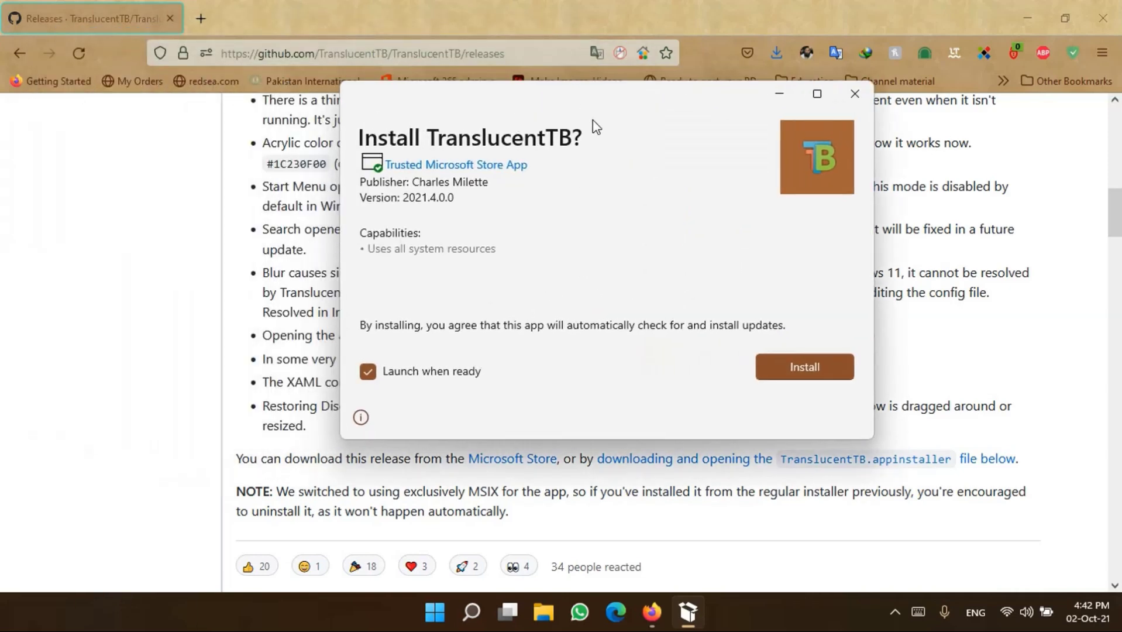
click(802, 365)
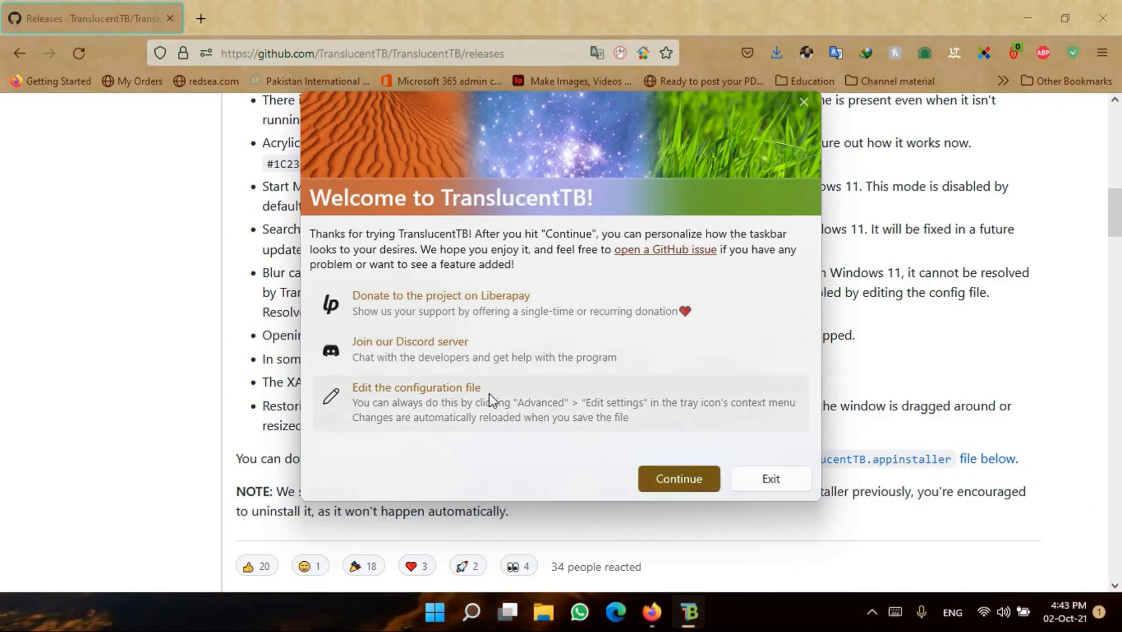
Continue past the TranslucentTB welcome window, dismiss its system tray notification and minimize the browser
drag(639, 166, 681, 154)
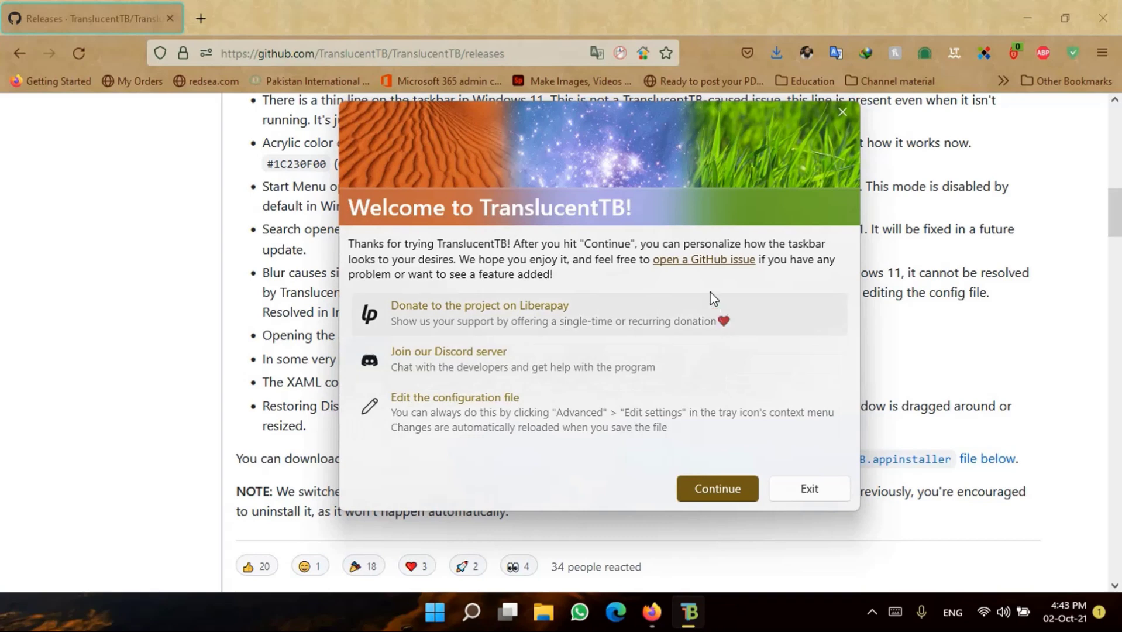
drag(648, 165, 660, 190)
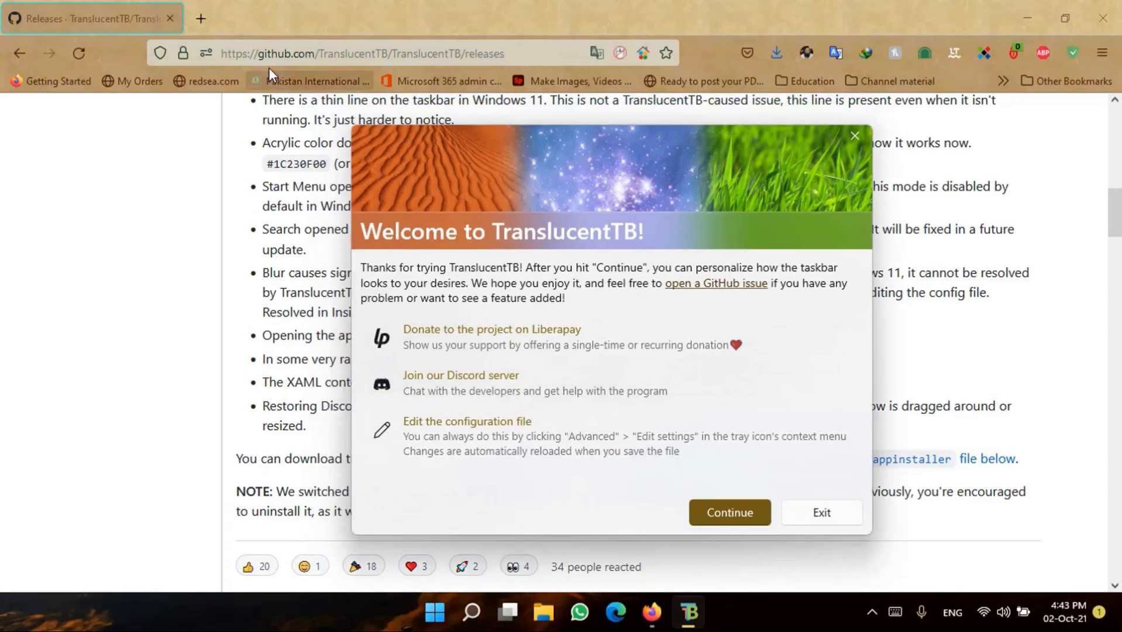
click(735, 507)
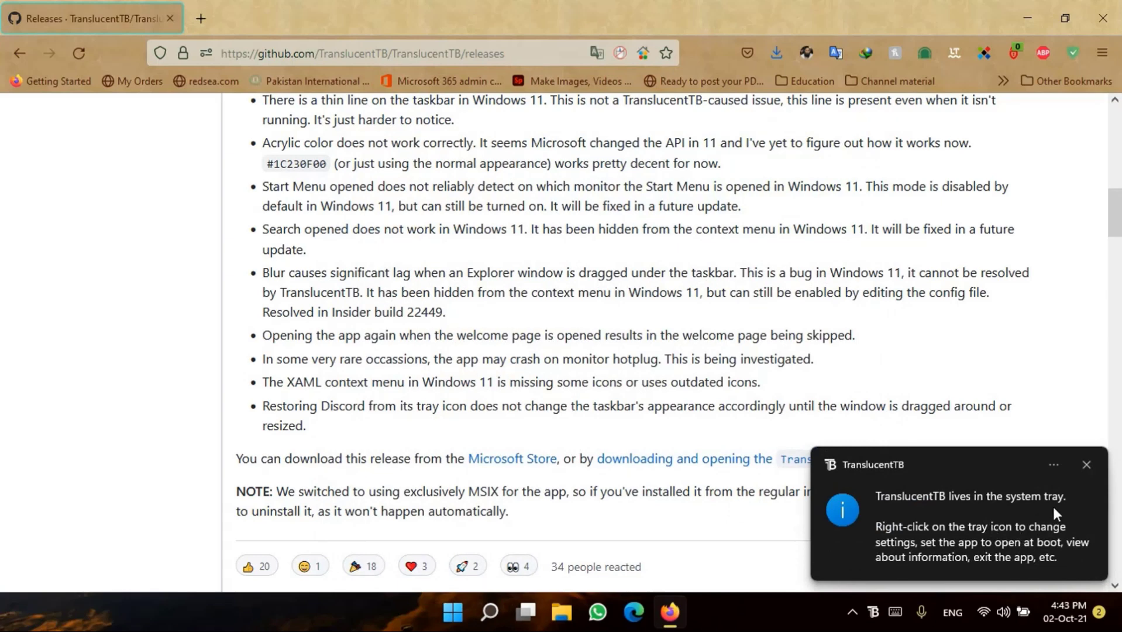
click(1081, 475)
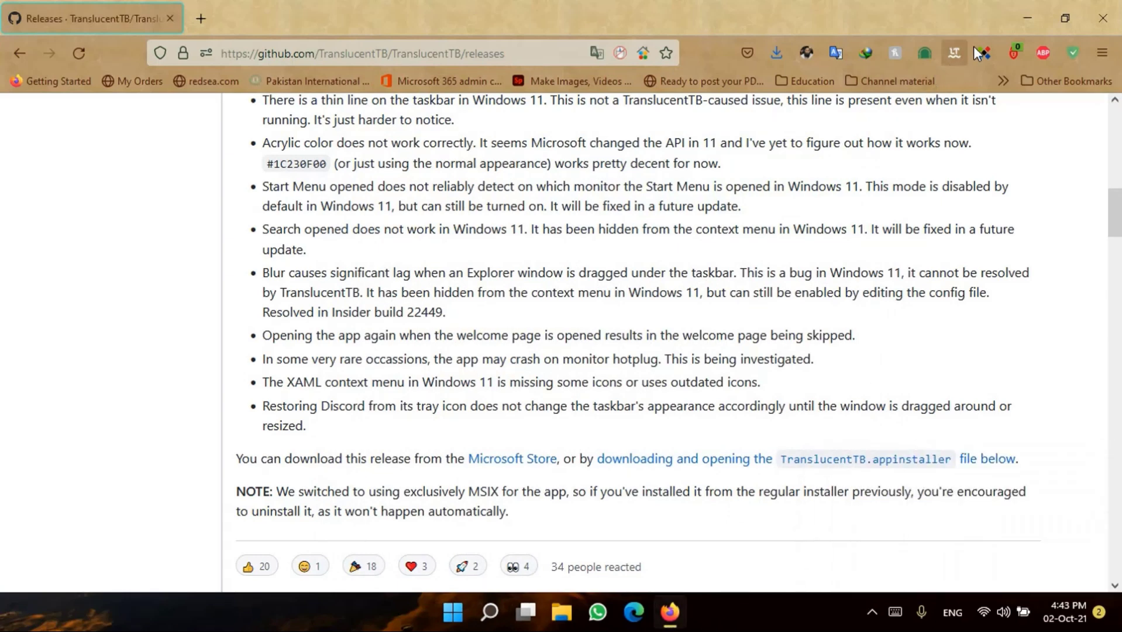
click(1028, 17)
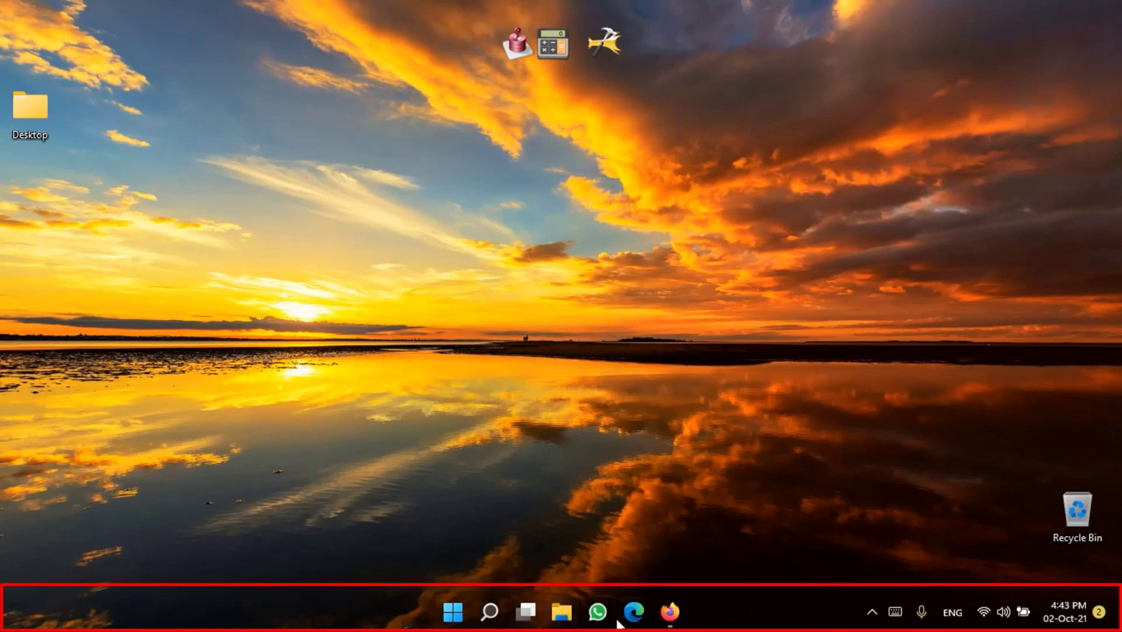
Pin Snipping Tool from the Start menu's pinned apps to the taskbar and move its icon between Task View and File Explorer
mouse_move(670, 621)
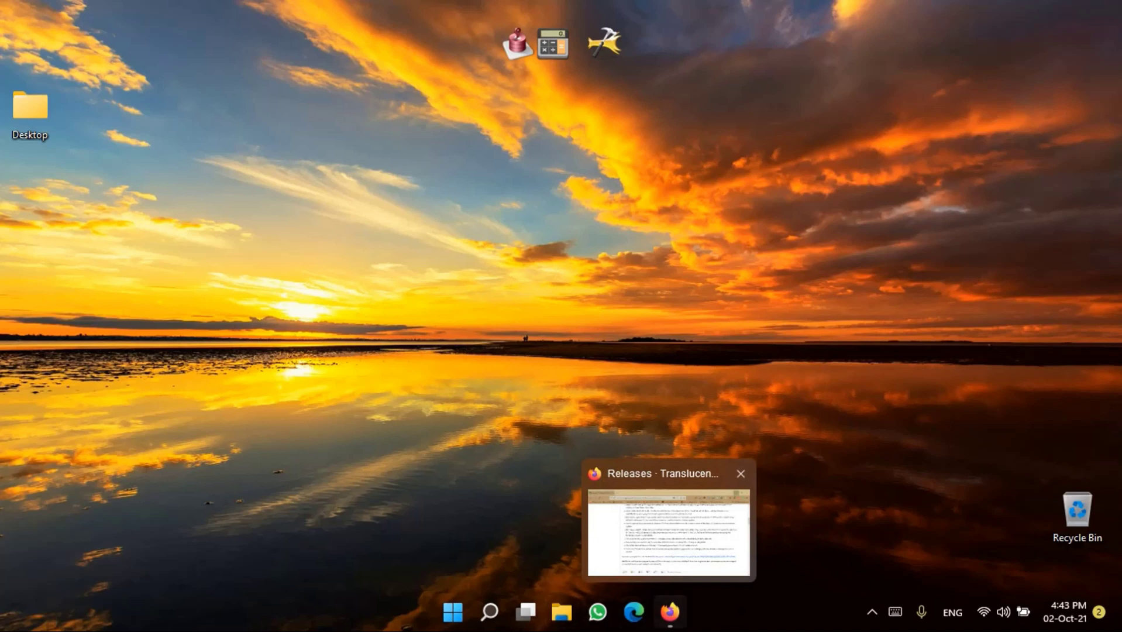
click(453, 612)
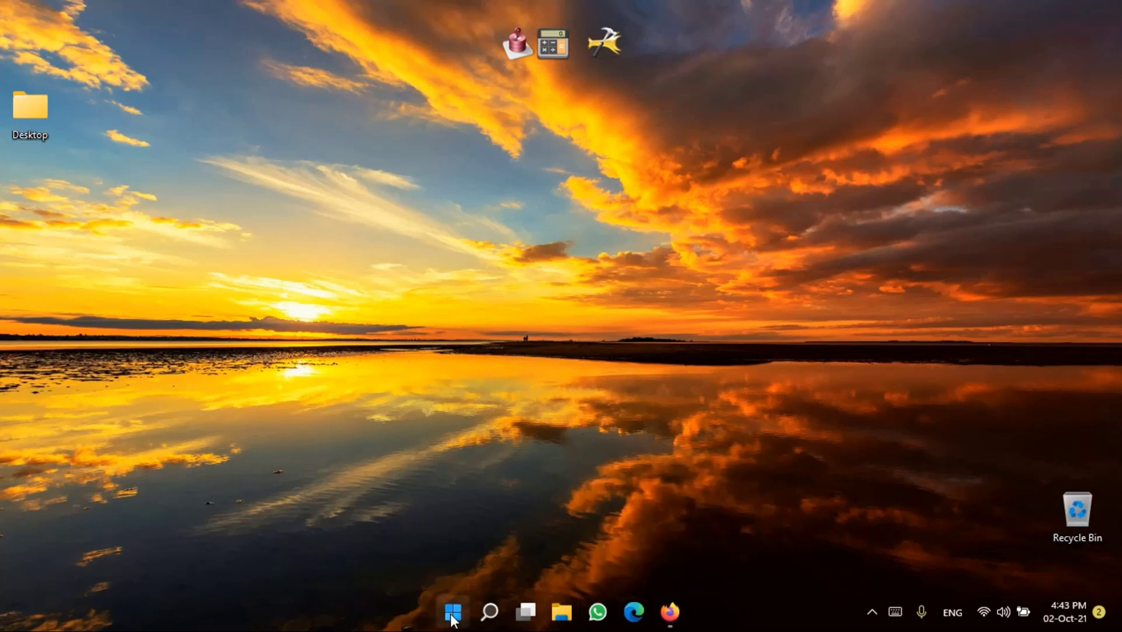
scroll(644, 289, down, 1)
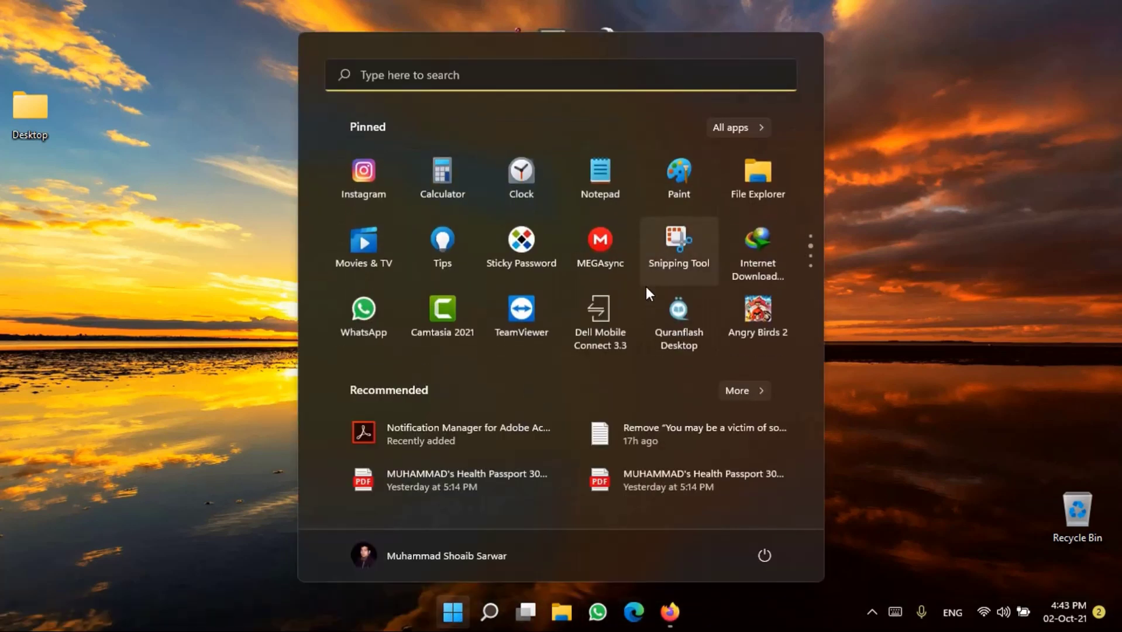
right_click(675, 249)
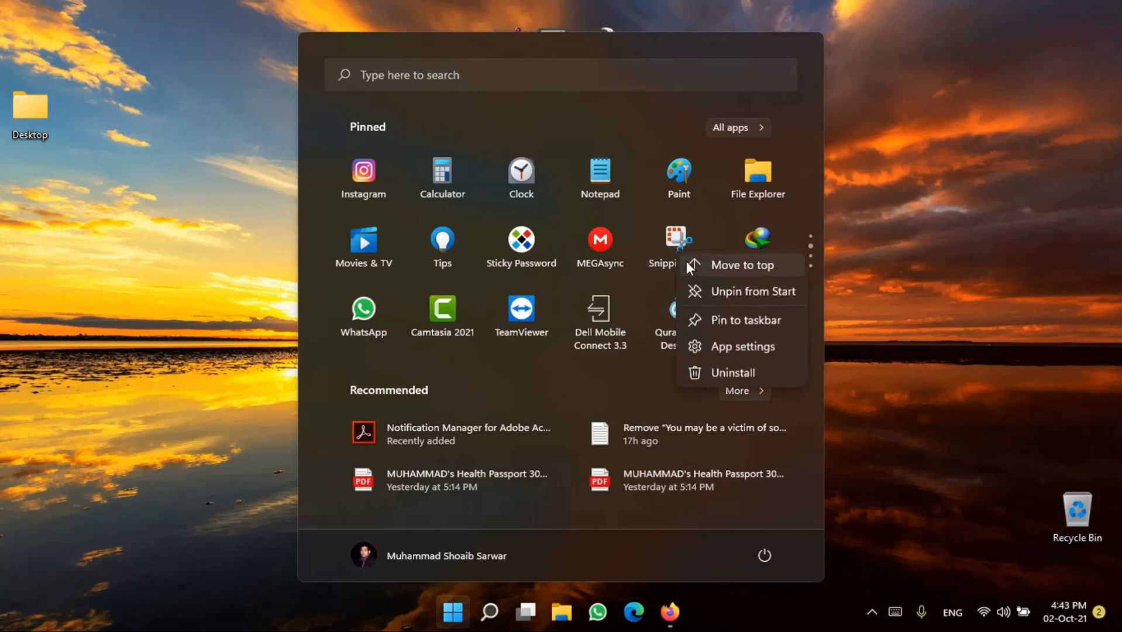
click(760, 323)
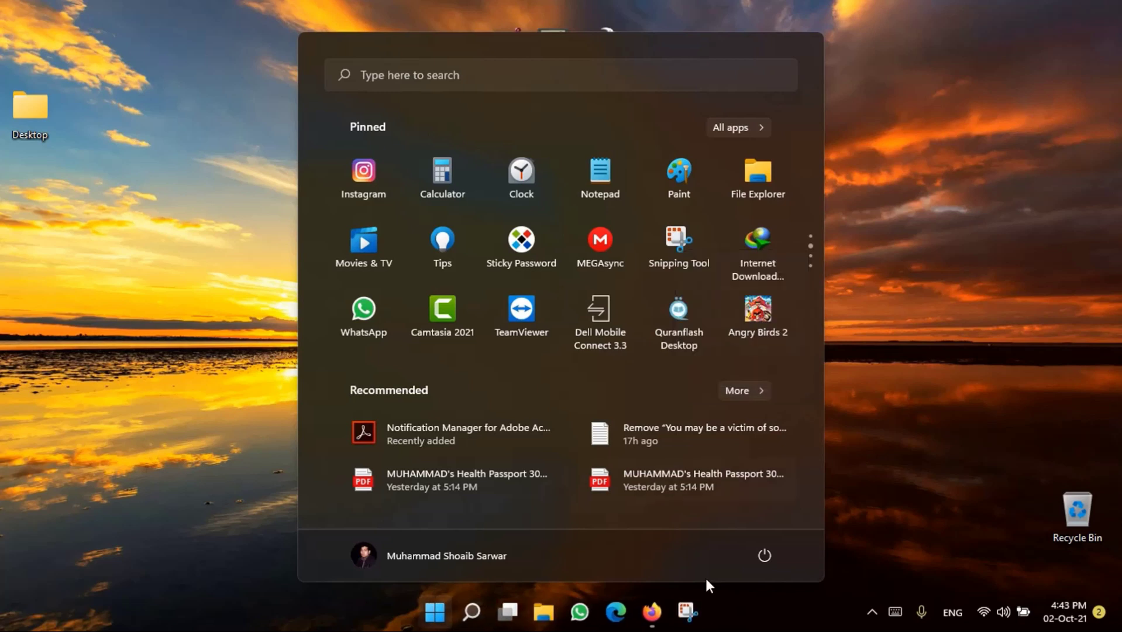
drag(692, 622, 544, 613)
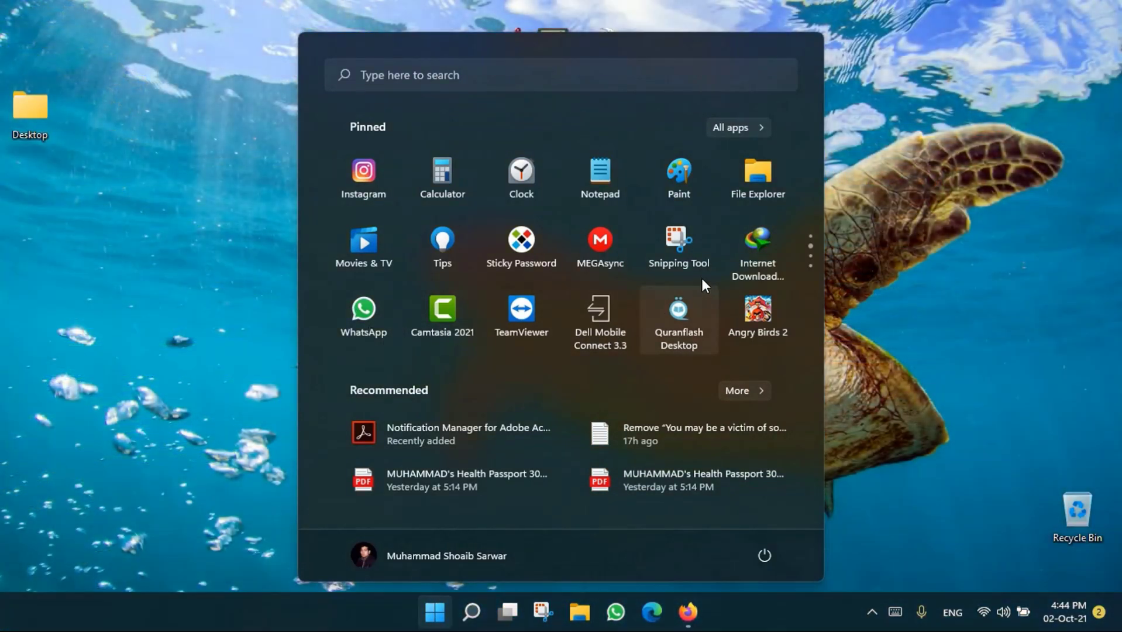
Look through the remaining pinned Start apps, close Start and set the RocketDock screen position to Left in its dock settings
scroll(702, 278, down, 1)
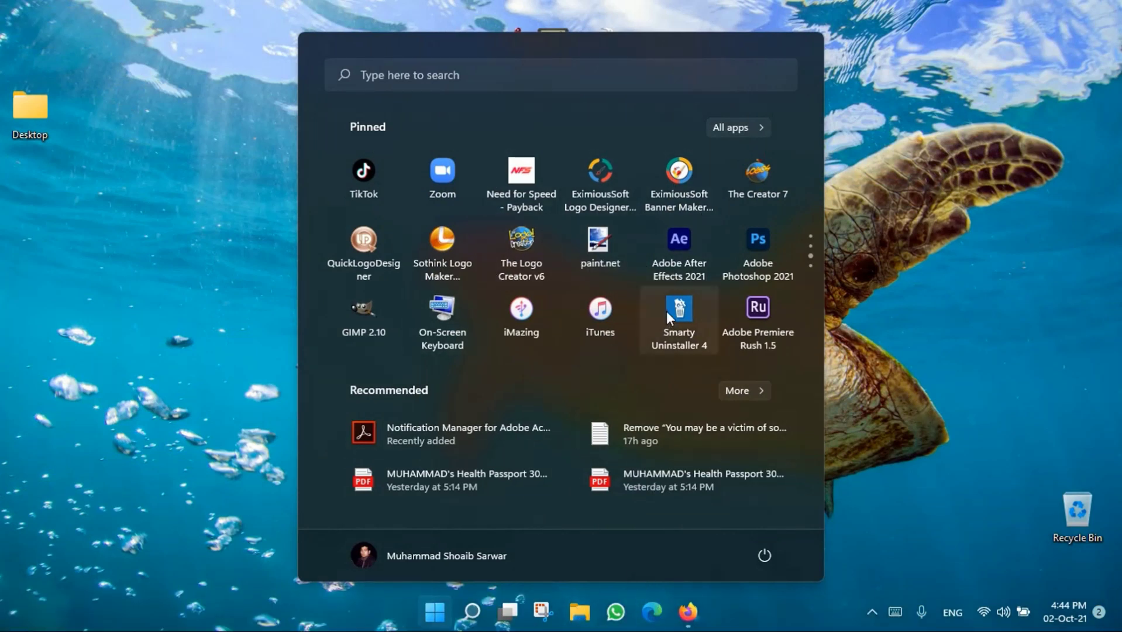
scroll(667, 313, down, 1)
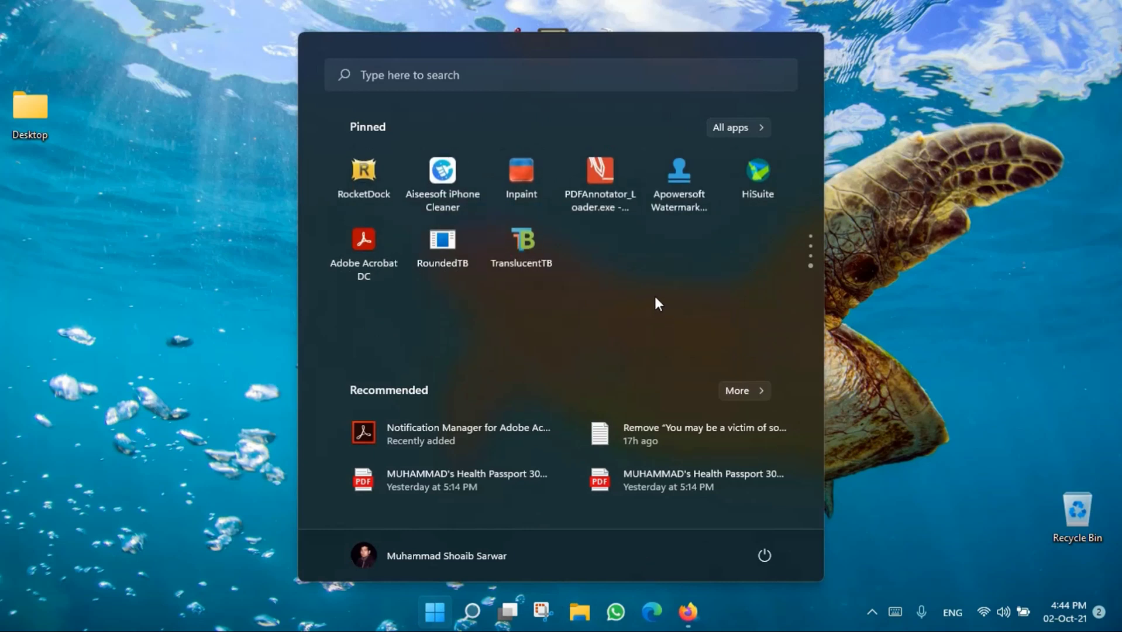
click(931, 252)
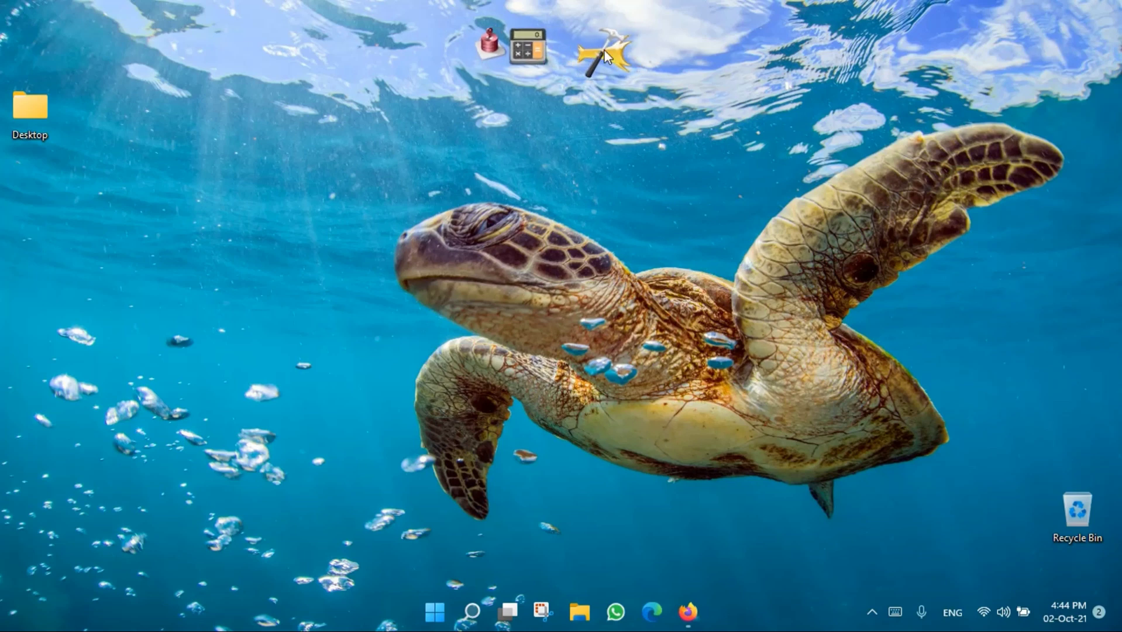
click(605, 57)
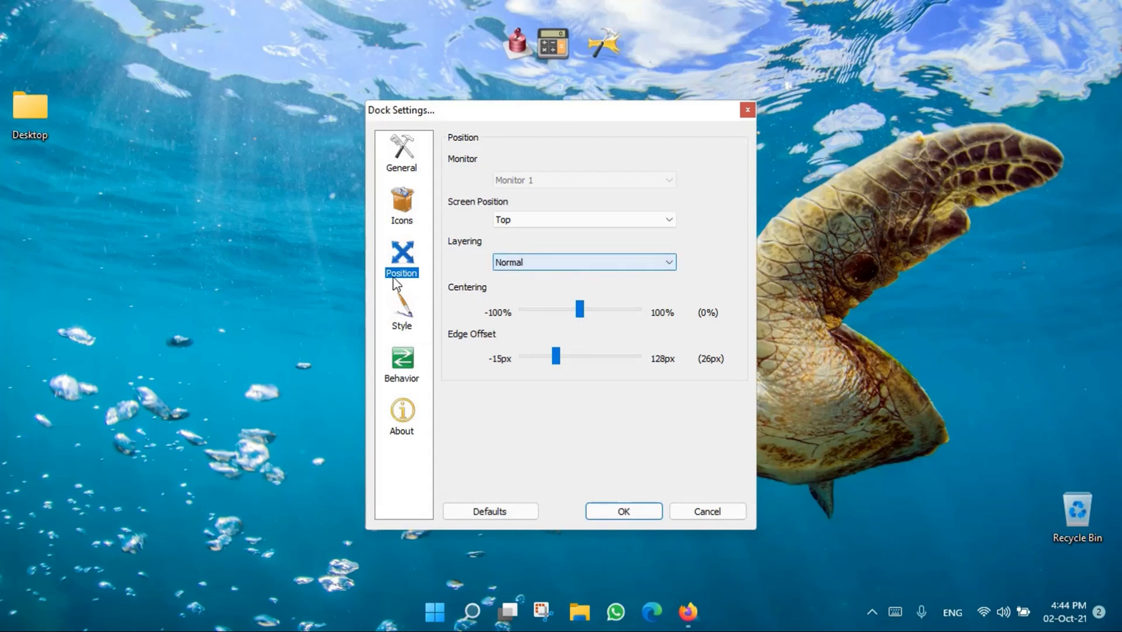
click(608, 220)
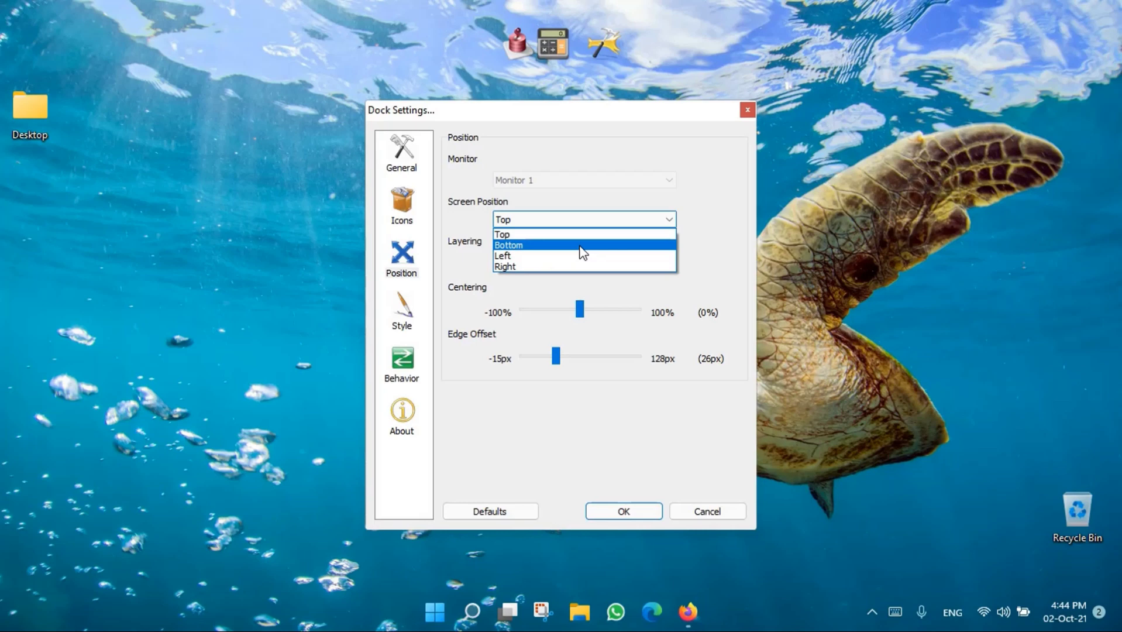
click(518, 256)
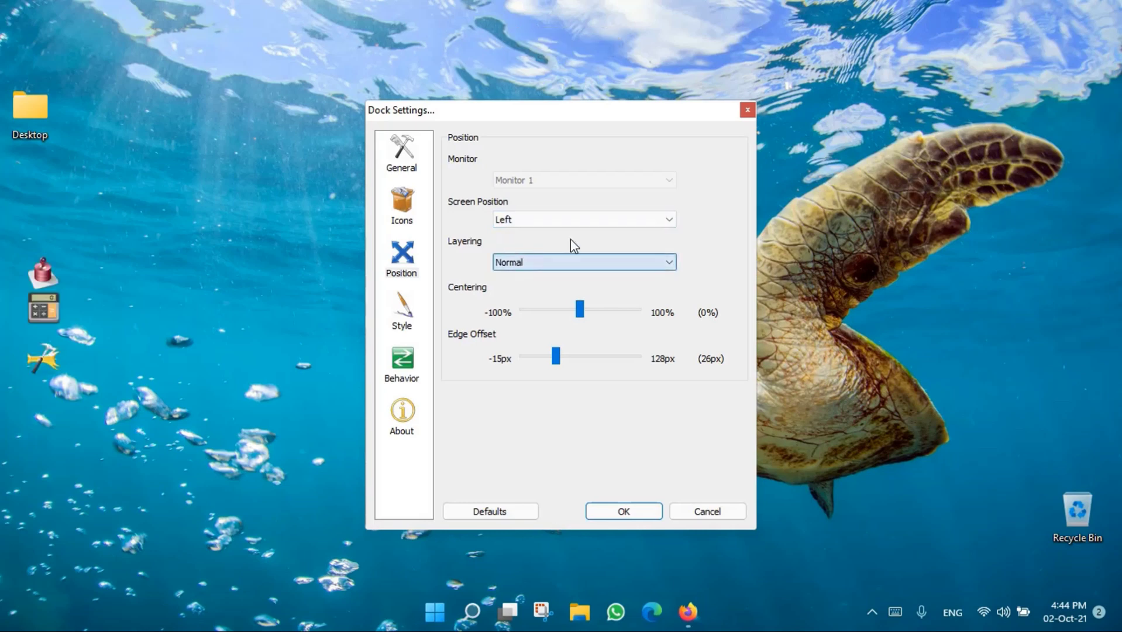
click(624, 511)
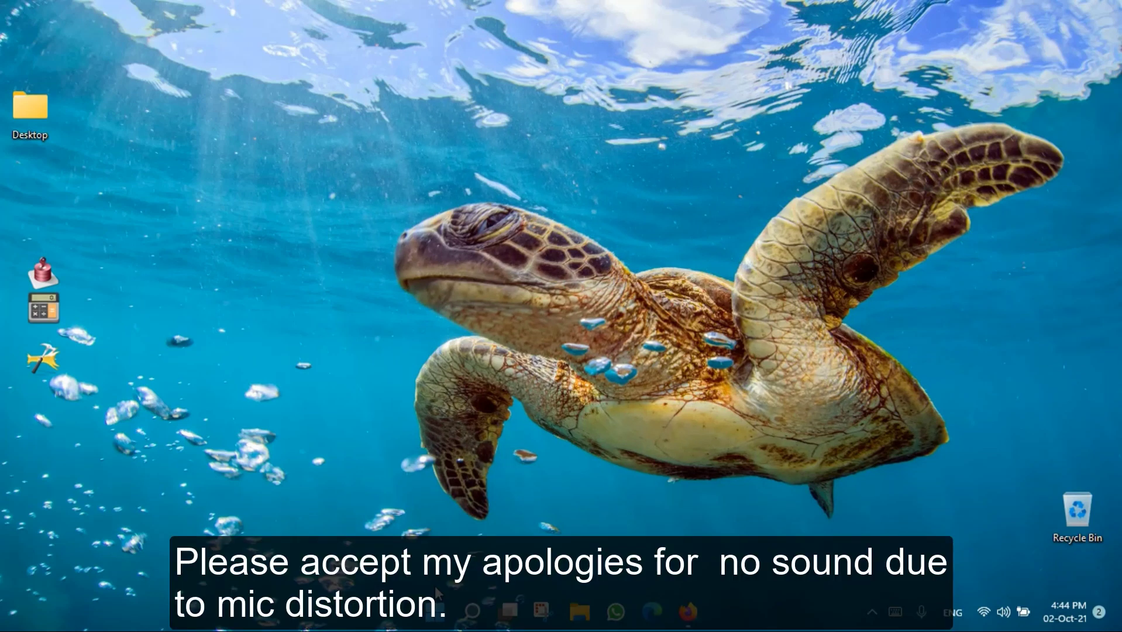
Run regedit from the Run dialog to open Registry Editor
key(super+r)
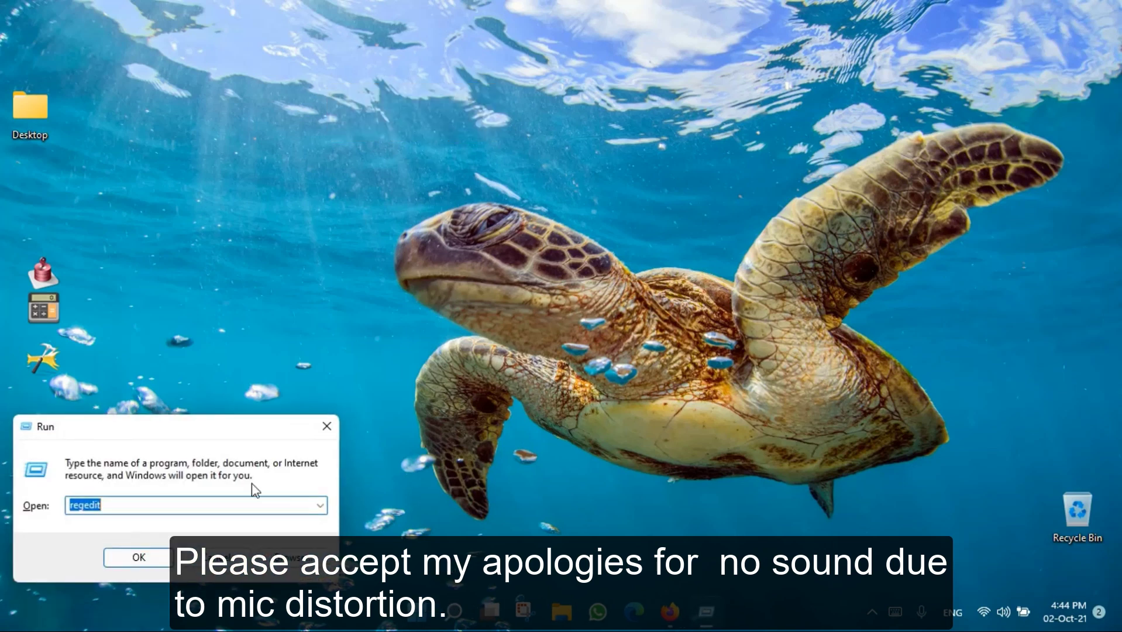
drag(216, 426, 623, 123)
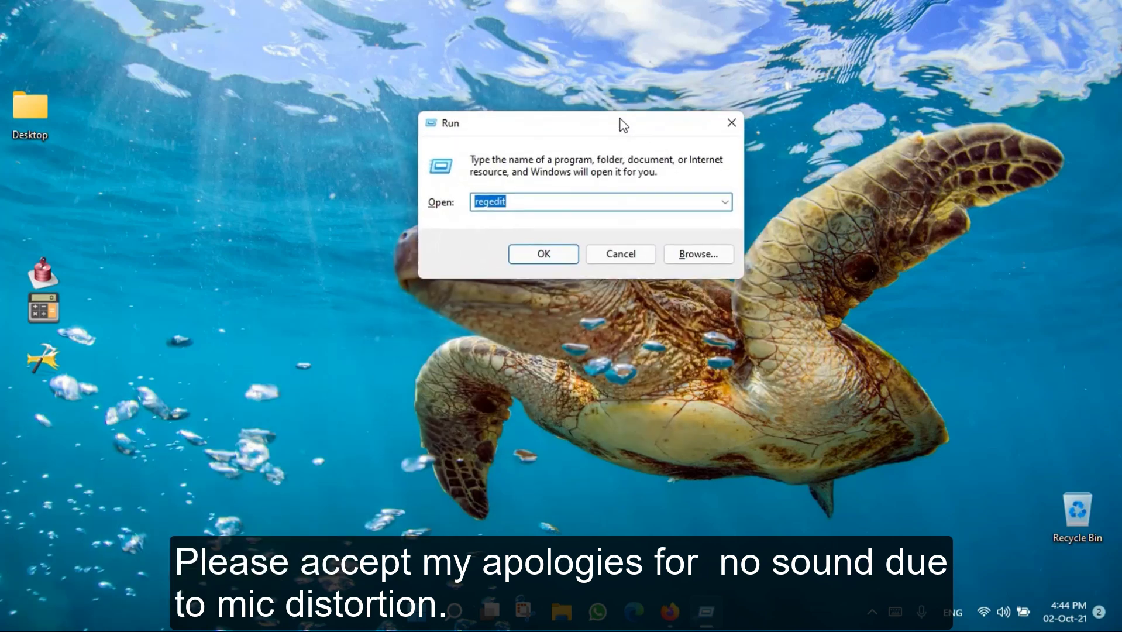
click(542, 254)
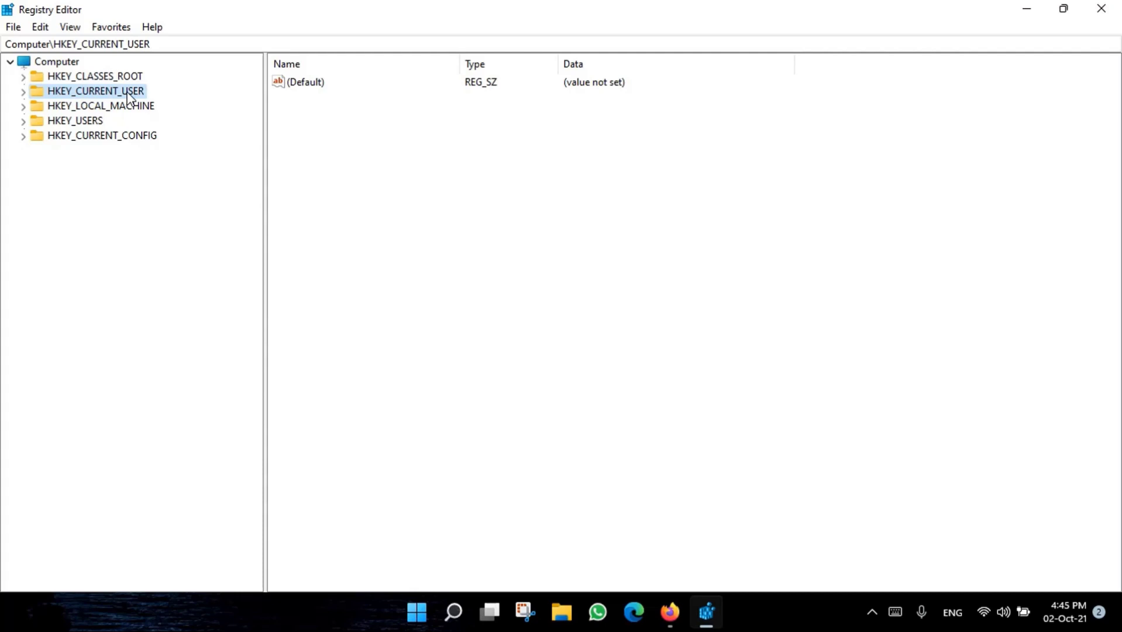
Expand HKEY_CURRENT_USER, its Software key and the Microsoft key inside it in the registry tree
click(23, 92)
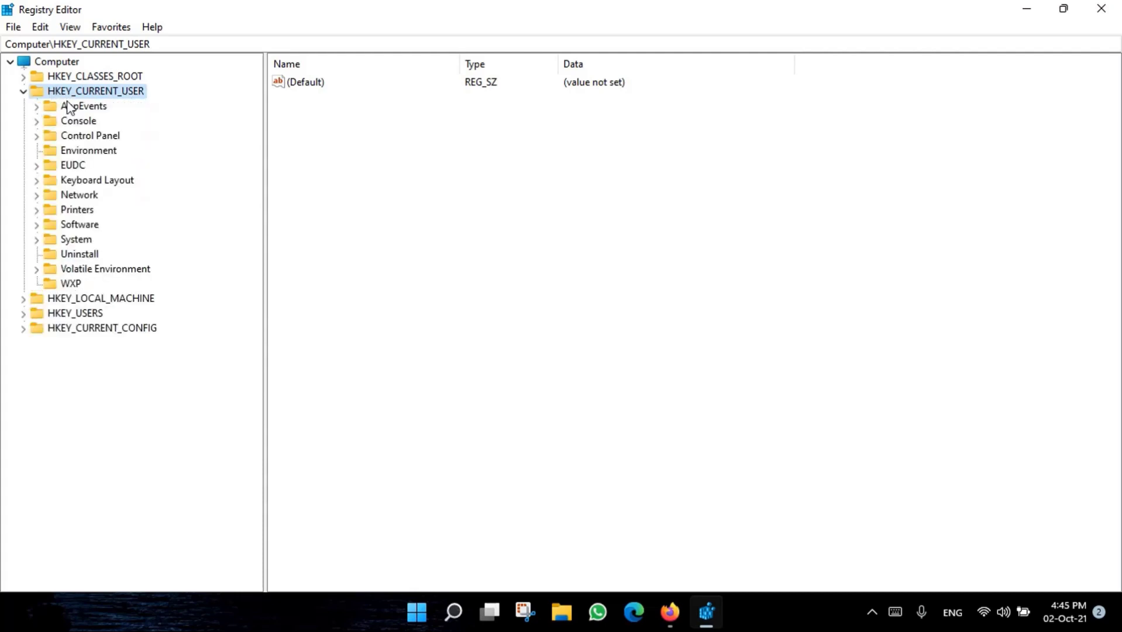
click(36, 225)
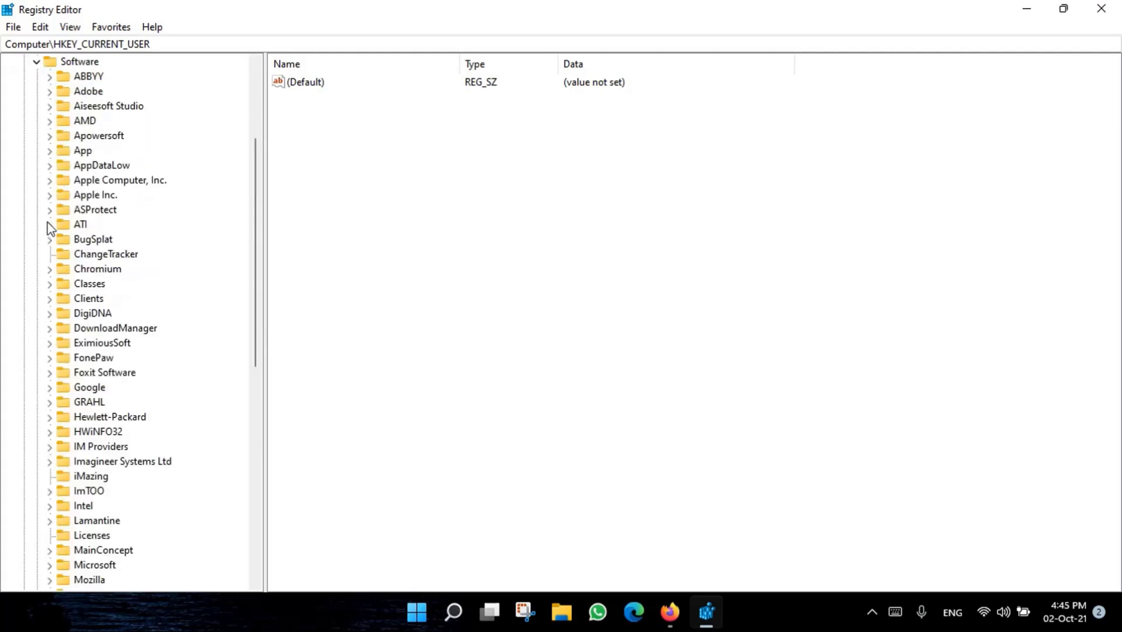
scroll(108, 228, down, 8)
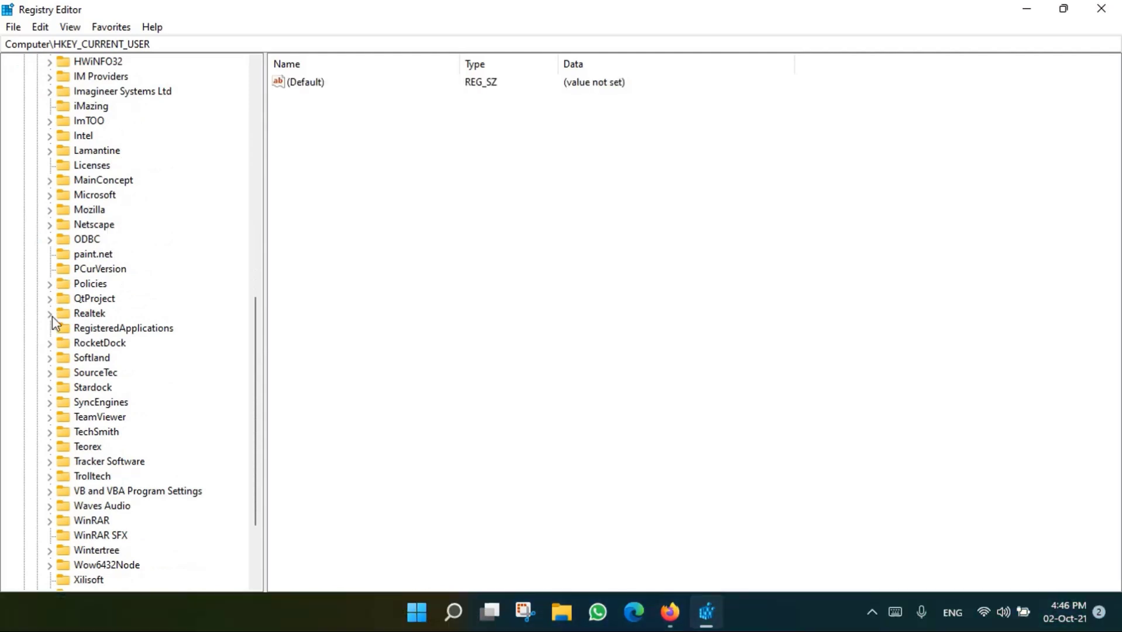
scroll(59, 328, down, 2)
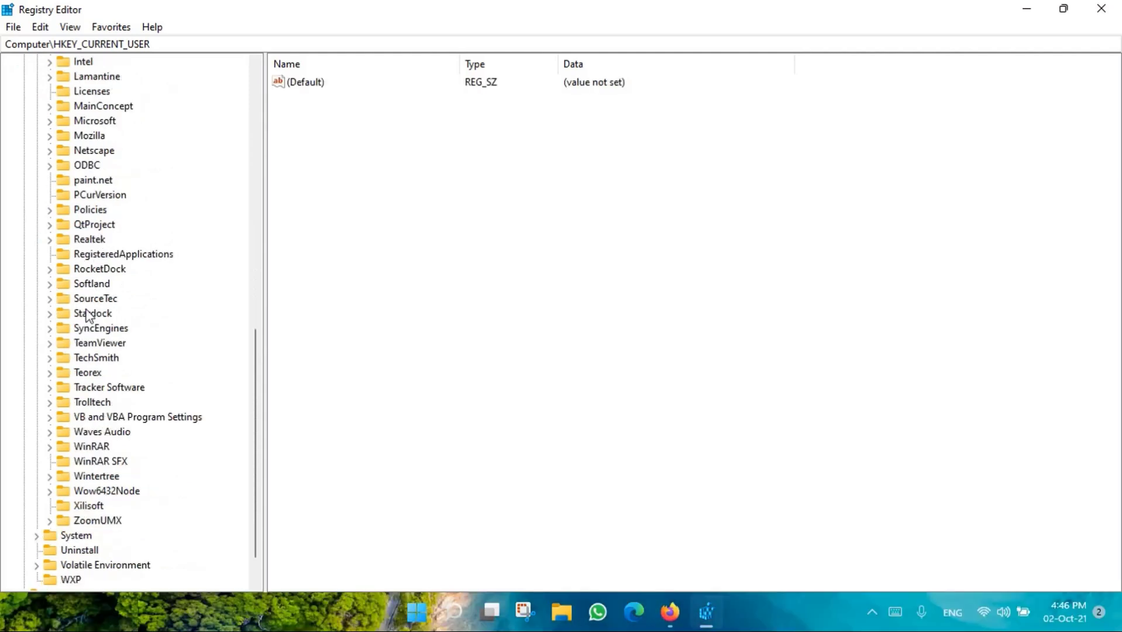
scroll(93, 192, up, 3)
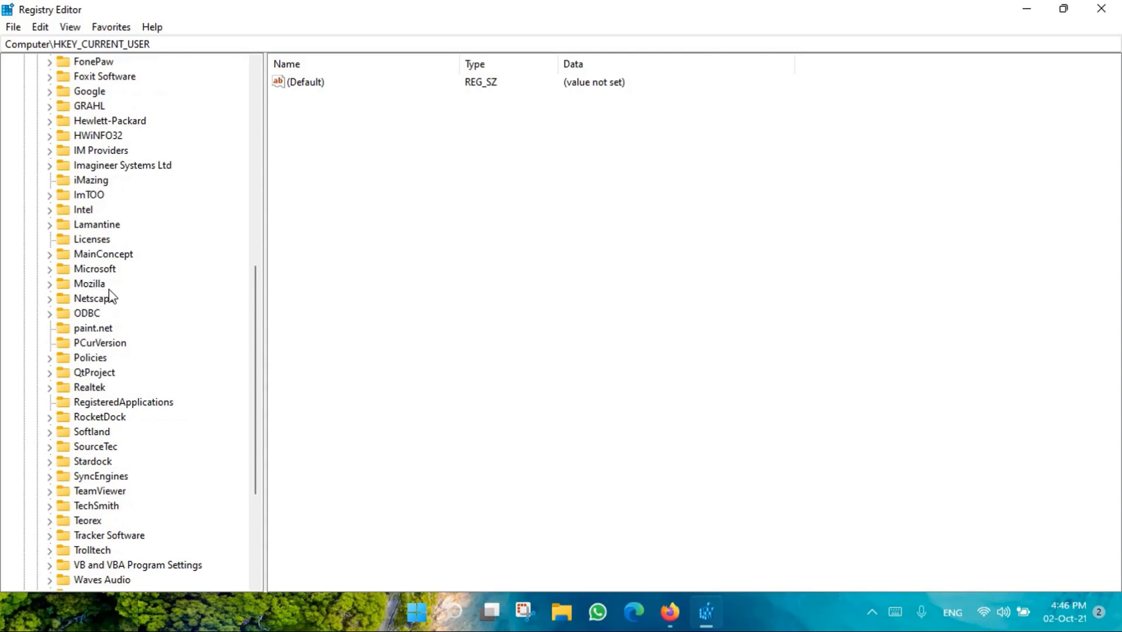
click(50, 269)
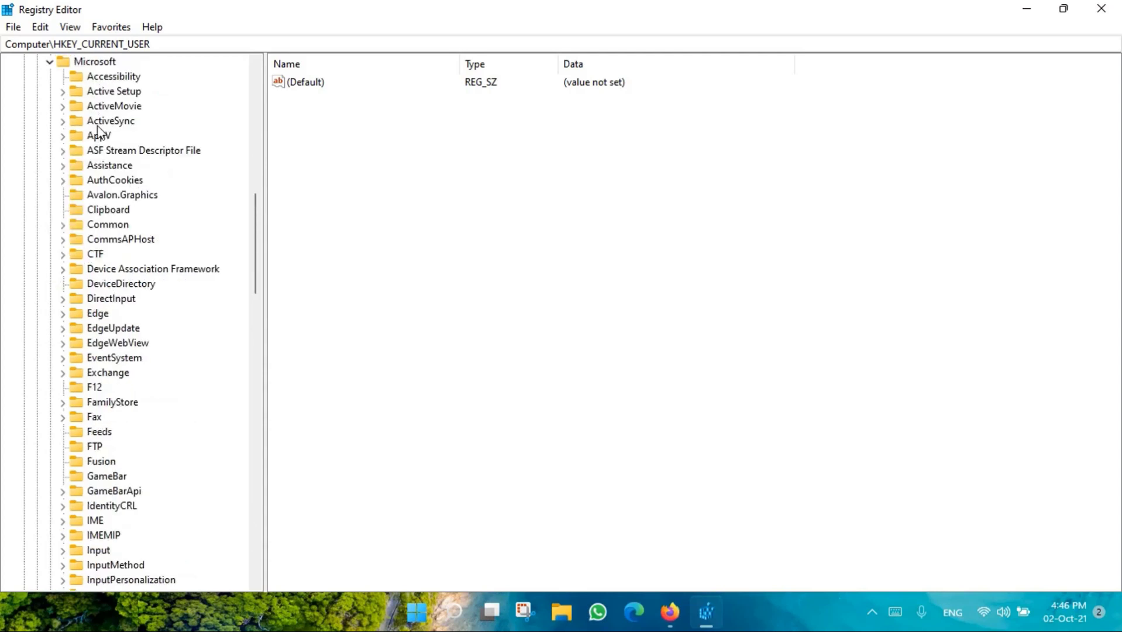
Expand Windows, CurrentVersion and Explorer under Microsoft, select the StuckRects3 key and check its full path
scroll(96, 270, down, 12)
scroll(134, 388, down, 13)
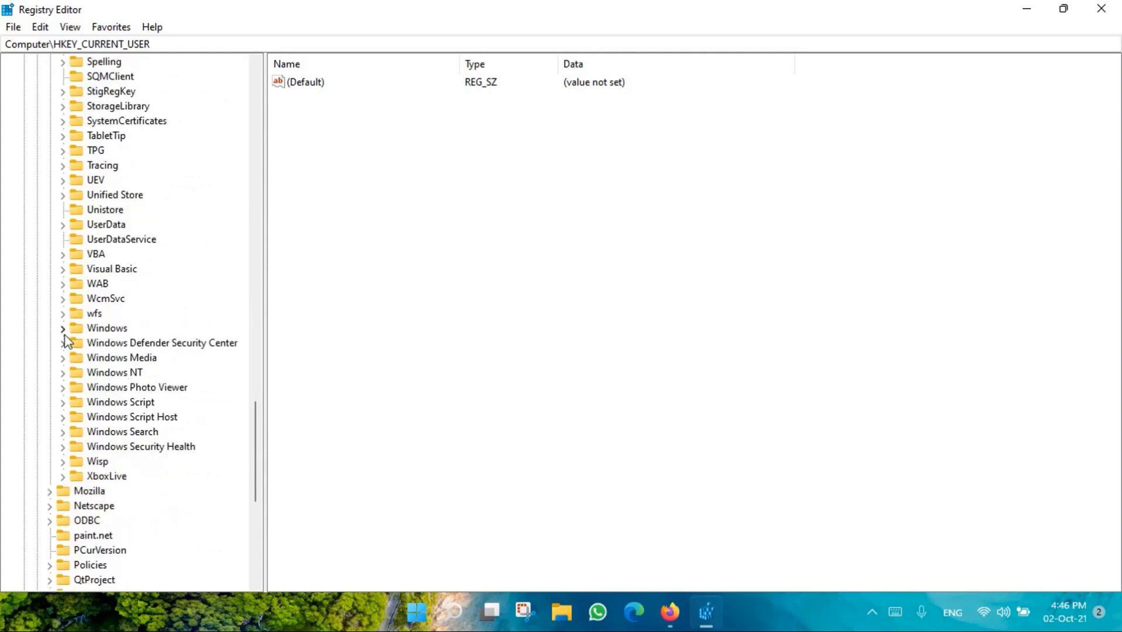
click(63, 328)
click(77, 359)
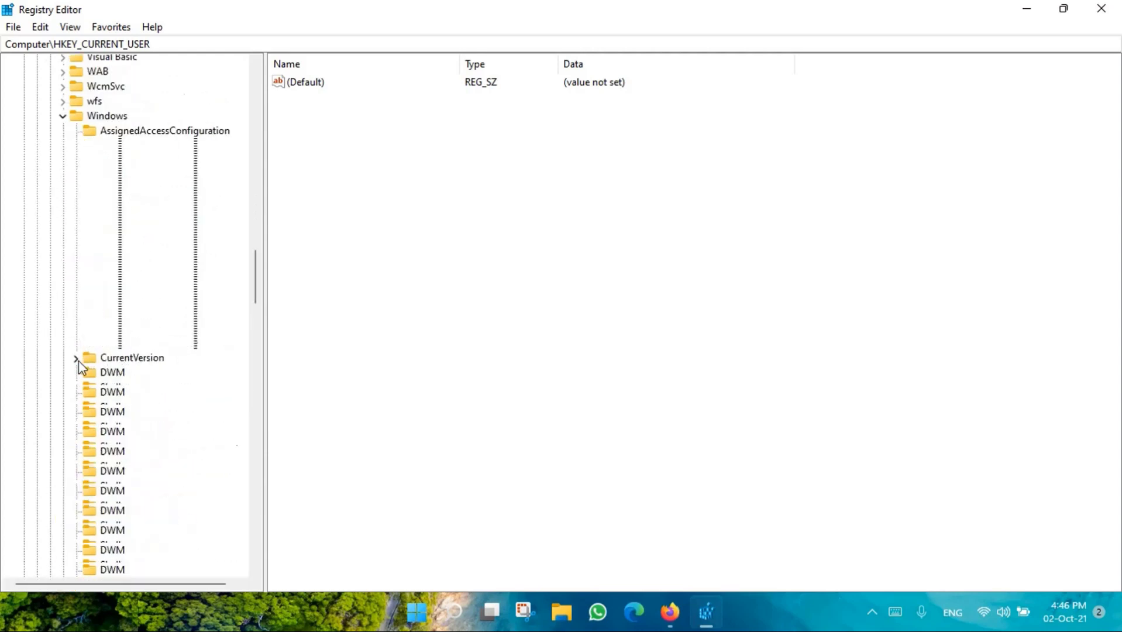
scroll(138, 351, down, 5)
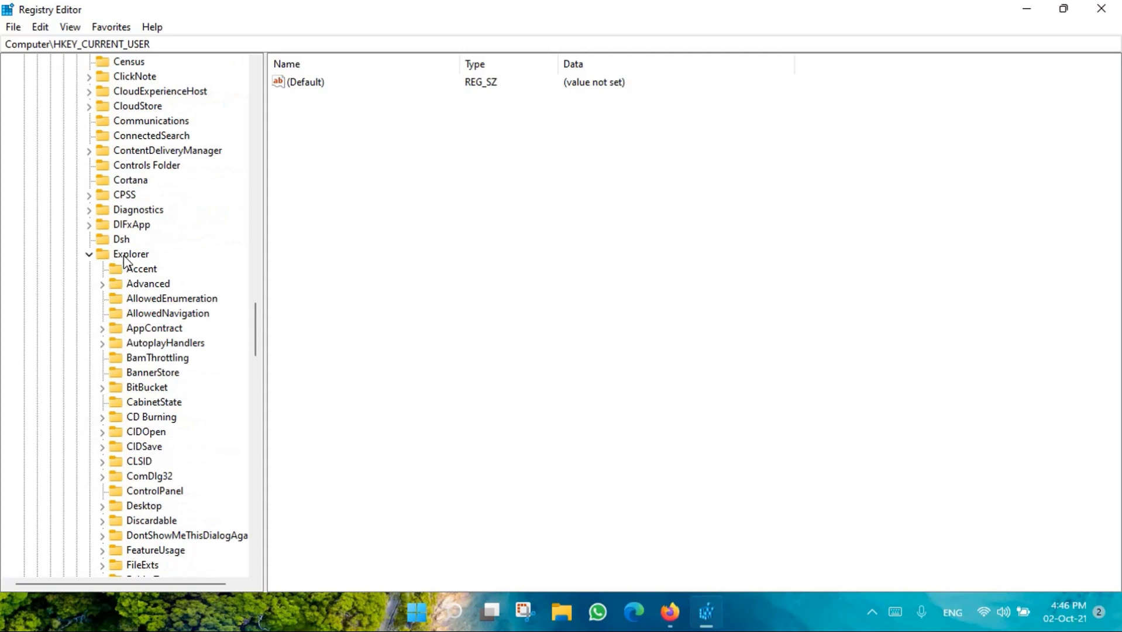
scroll(195, 419, down, 5)
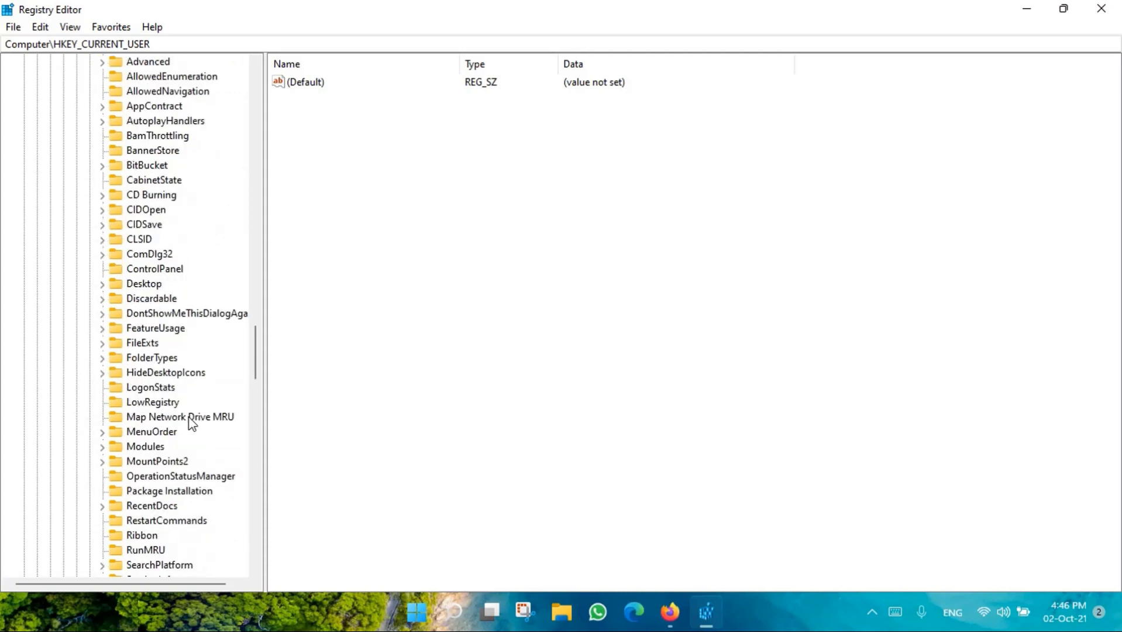
scroll(192, 422, down, 2)
scroll(192, 422, down, 3)
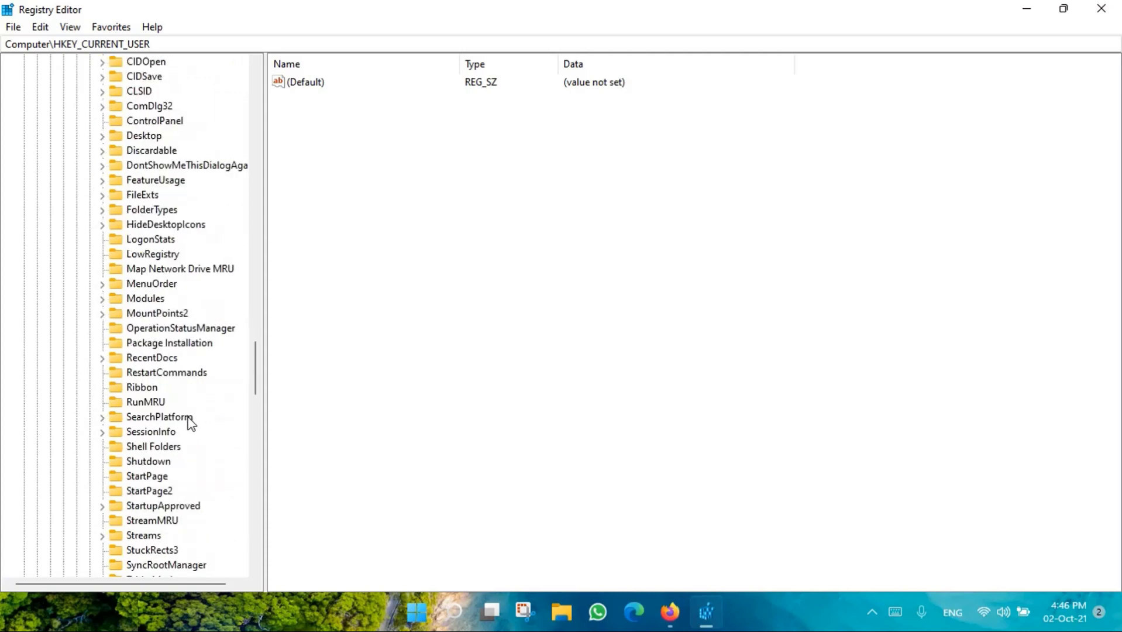
click(148, 477)
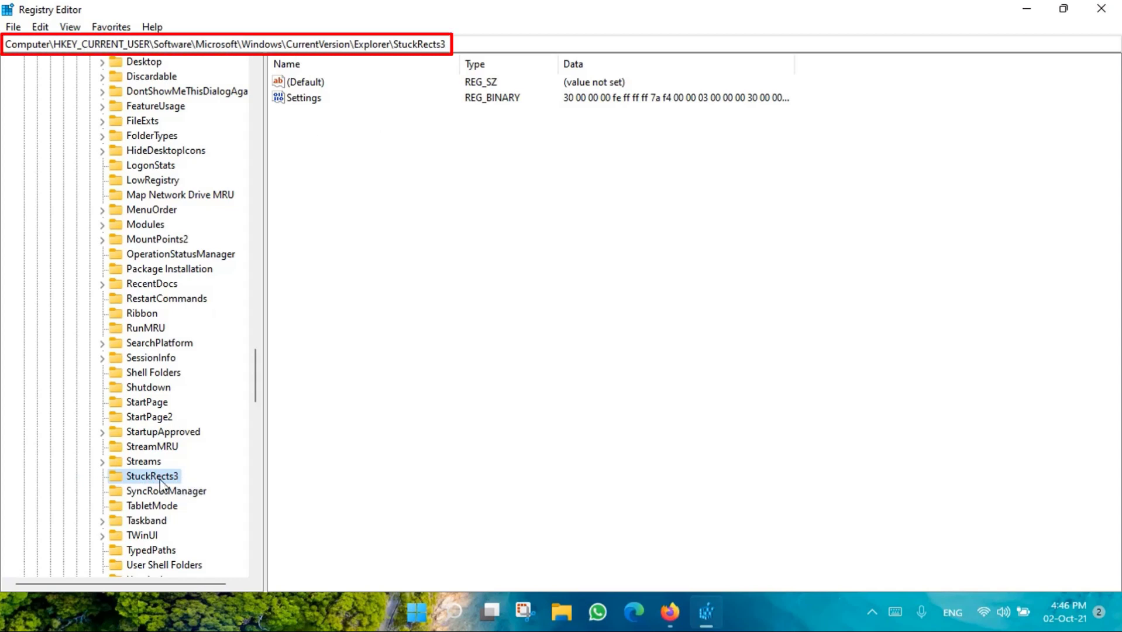
drag(448, 45, 3, 45)
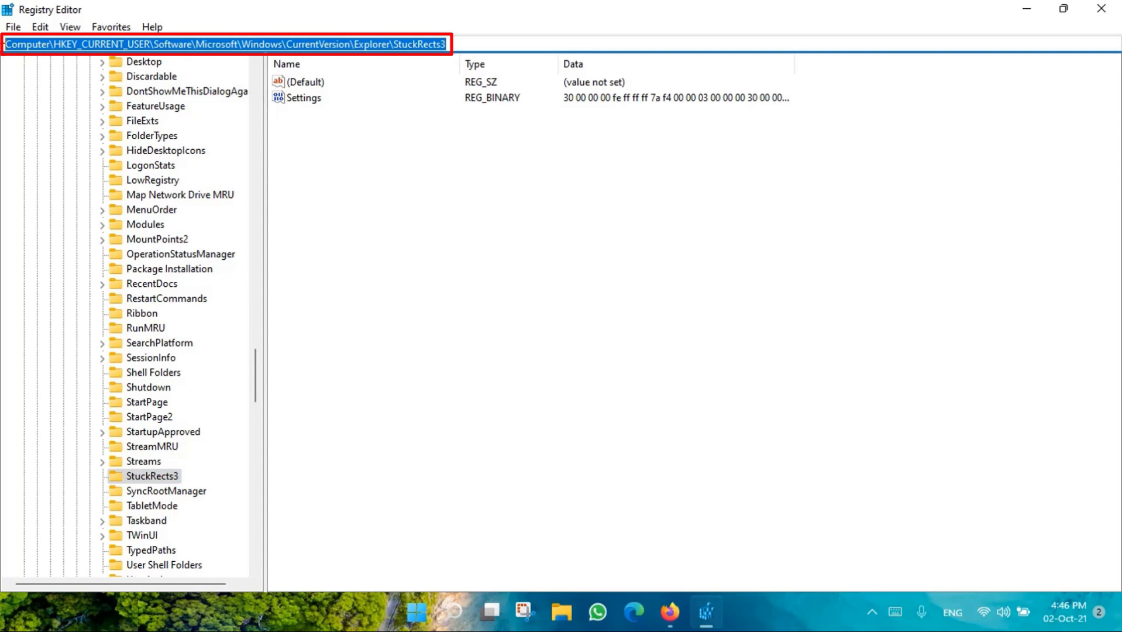
click(462, 44)
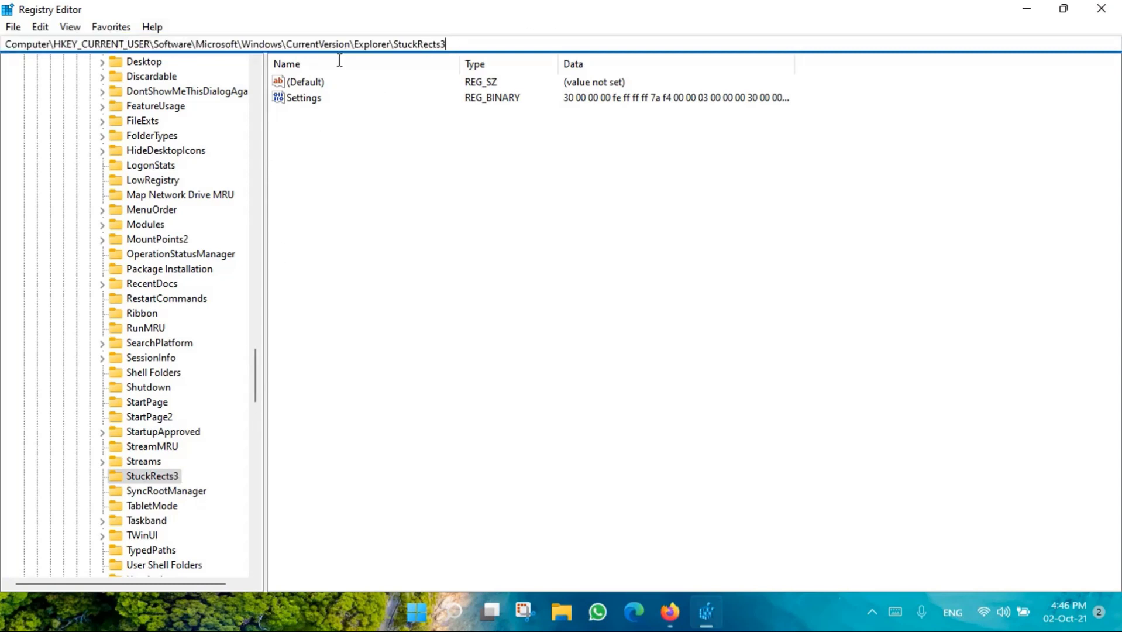
Edit the Settings binary value of StuckRects3, setting the fifth byte of row 00000008 to 01
double_click(308, 98)
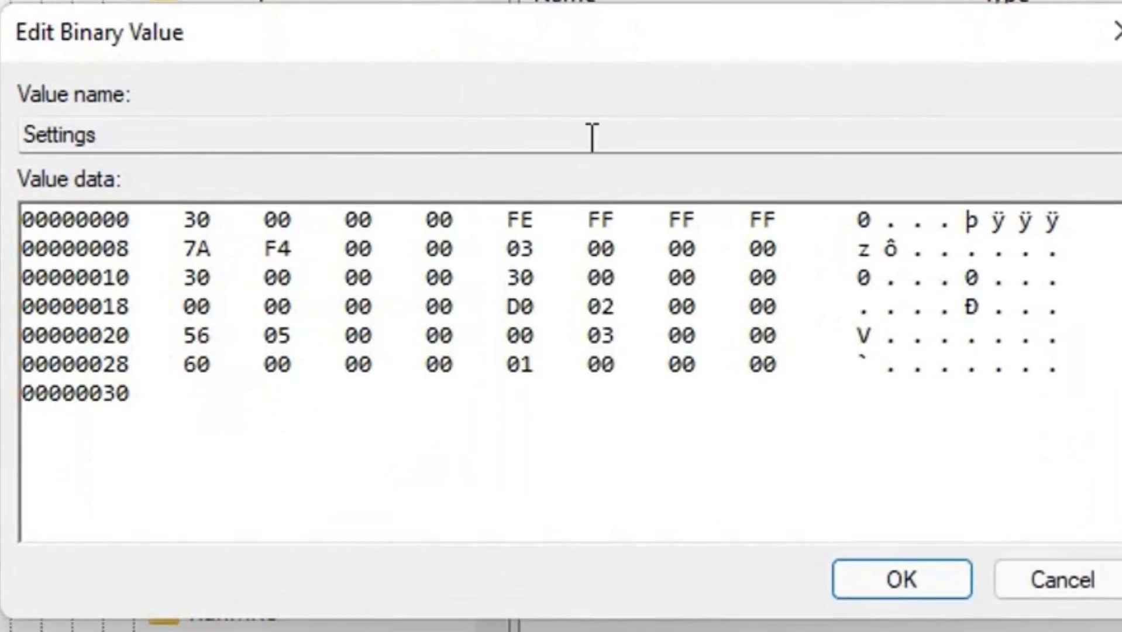
click(515, 248)
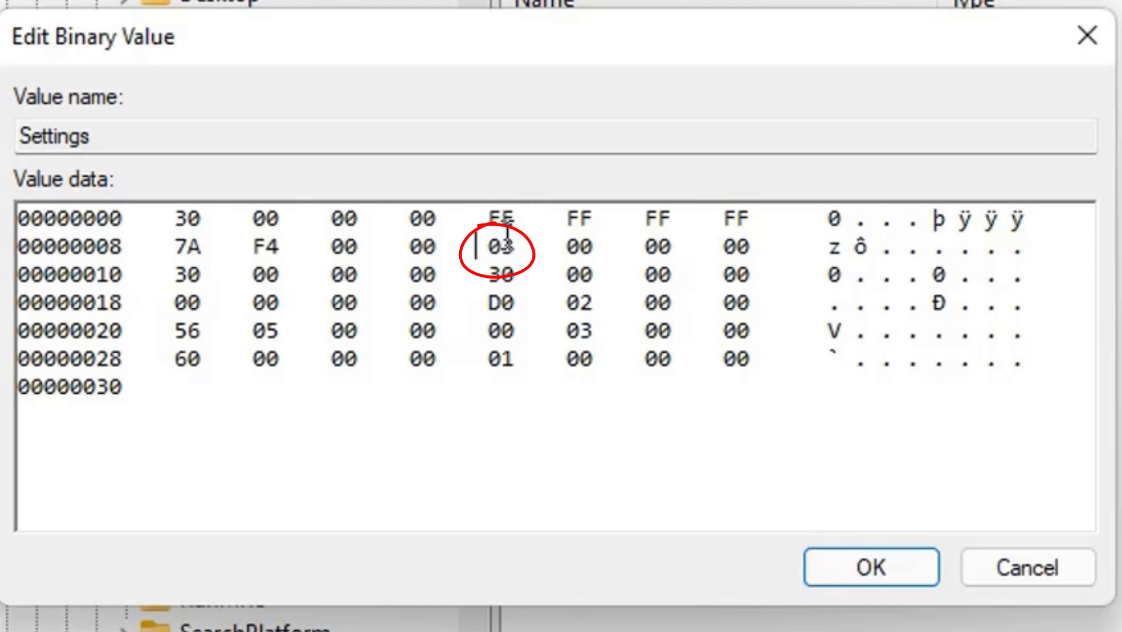
double_click(507, 240)
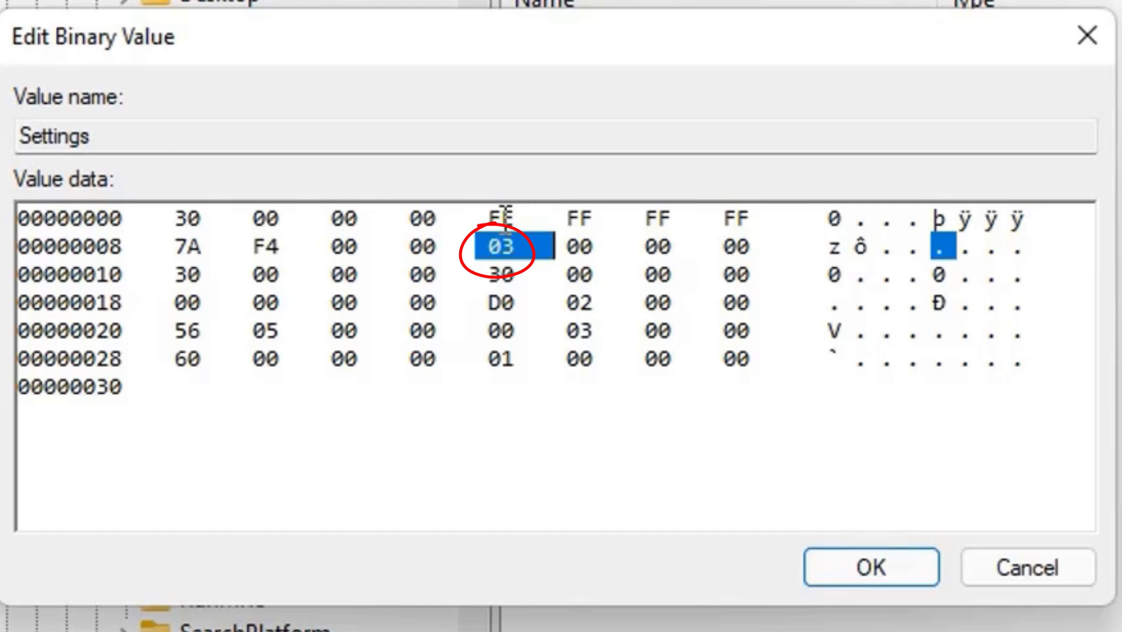
text(01)
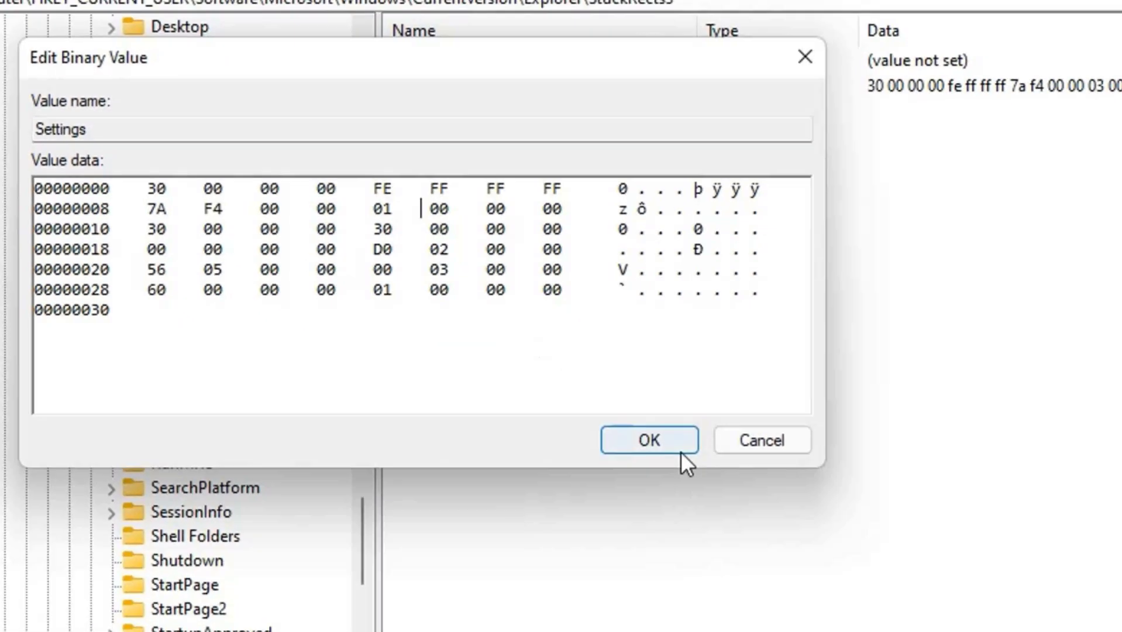
click(871, 567)
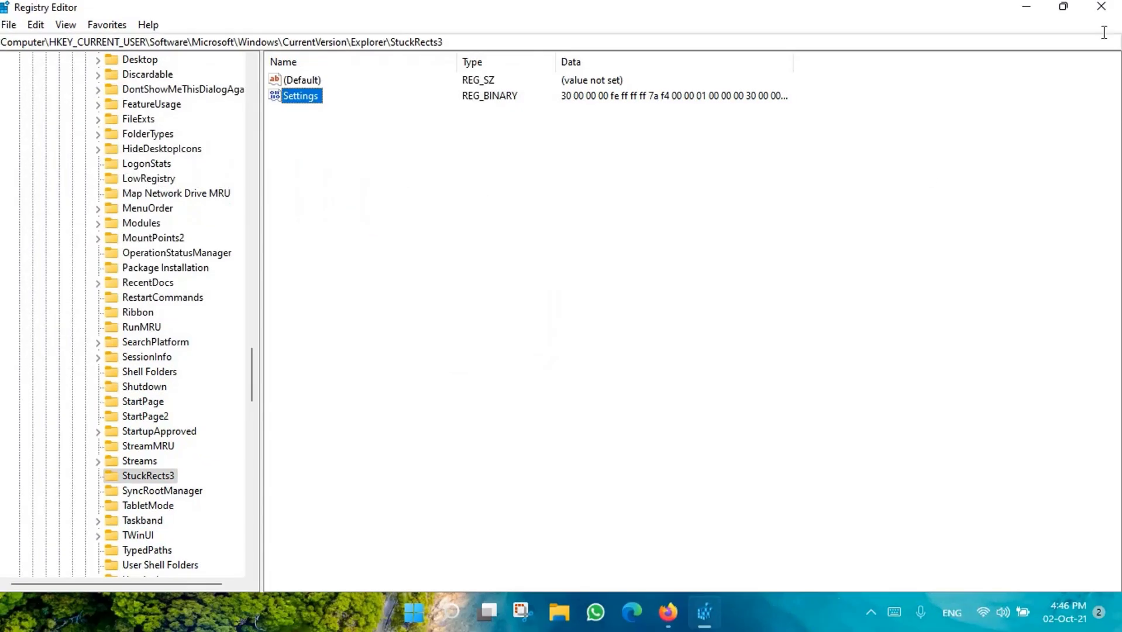
Close Registry Editor and restart the Windows Explorer process from Task Manager to apply the taskbar position change
click(1101, 6)
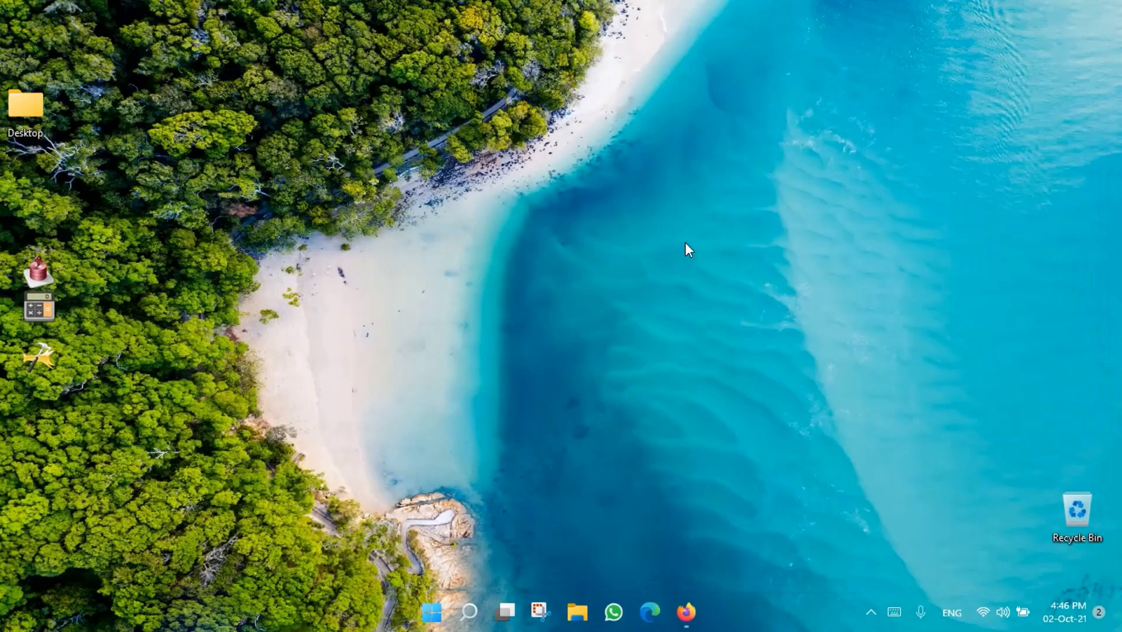
right_click(432, 613)
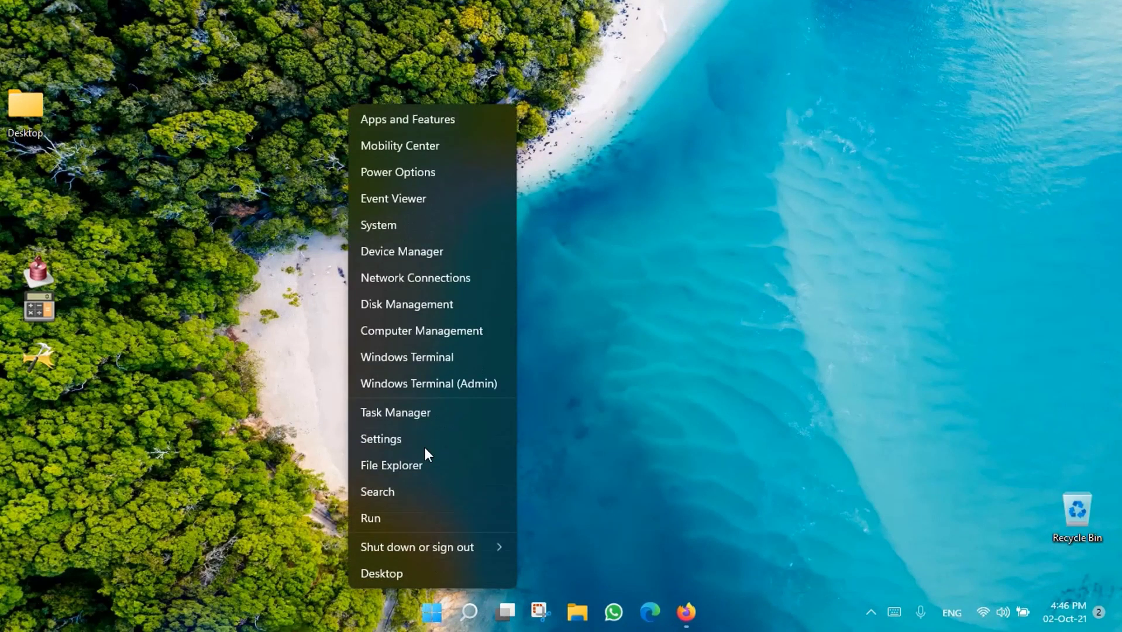
click(422, 419)
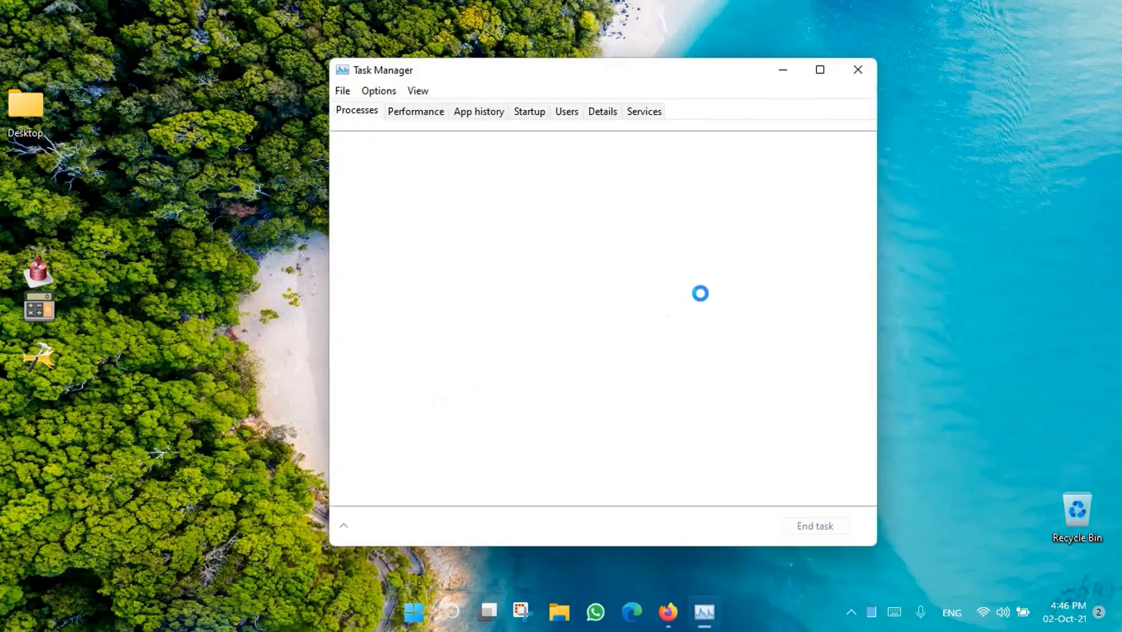
click(831, 79)
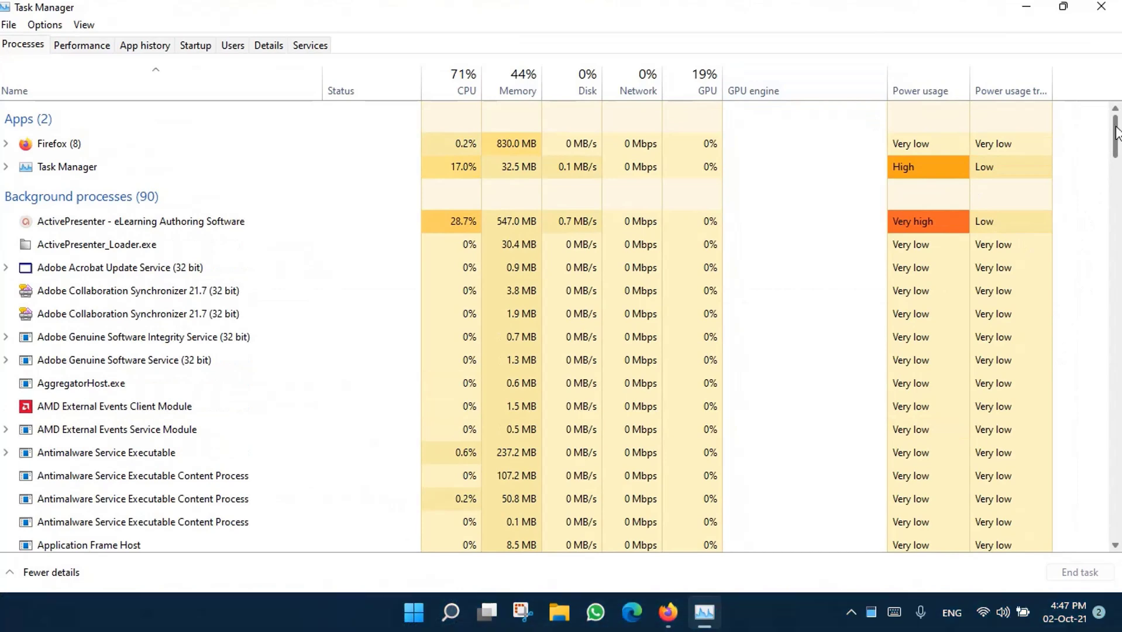
drag(1116, 136, 1116, 517)
click(99, 404)
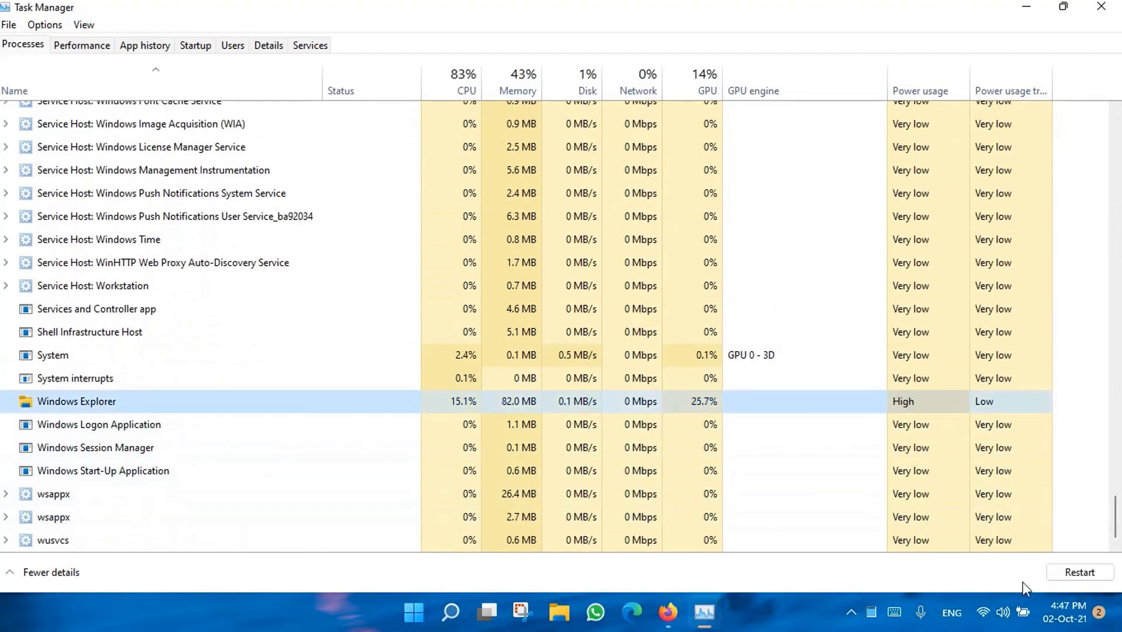
click(1073, 575)
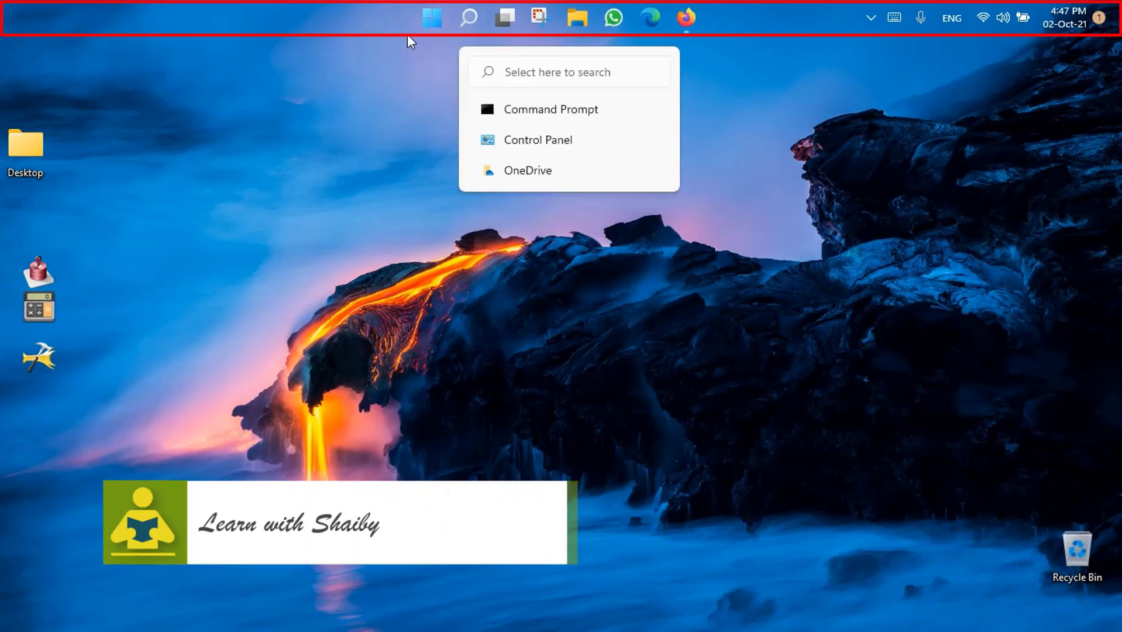
Check the hidden tray icons on the relocated taskbar and close their flyout
click(877, 20)
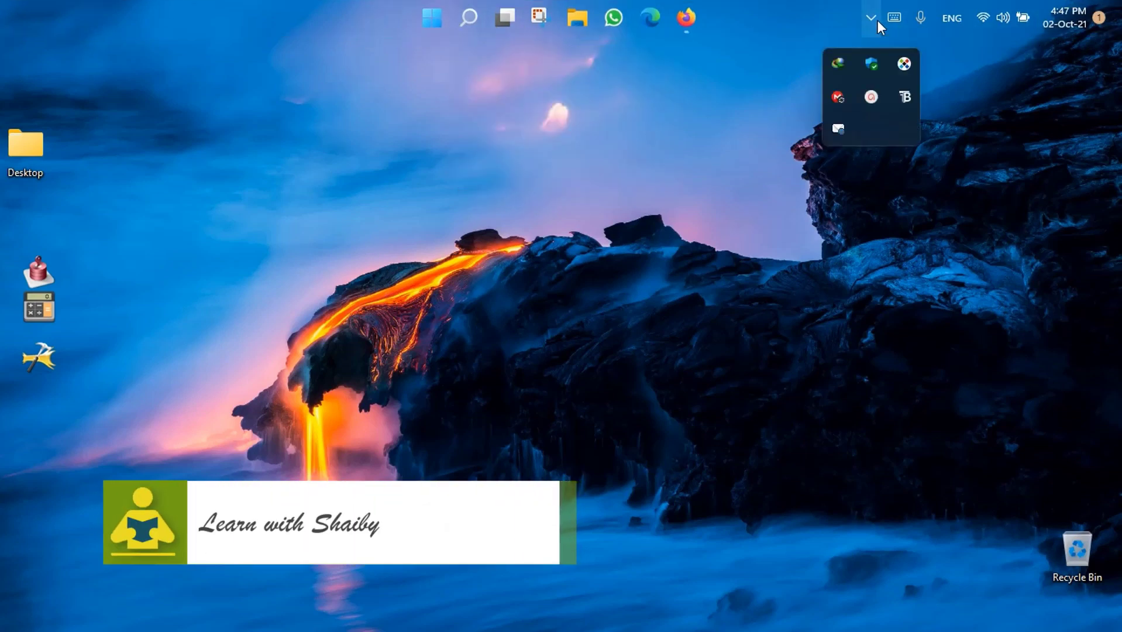
click(878, 20)
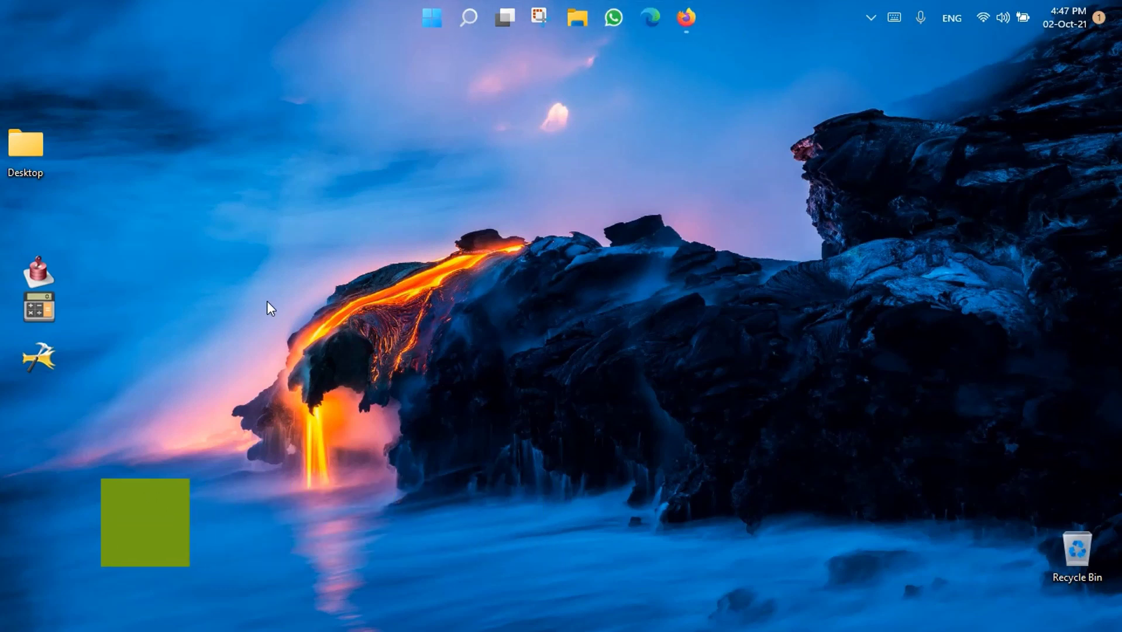
Run regedit from the Run dialog and select the Advanced key under Explorer in the registry tree
key(super+r)
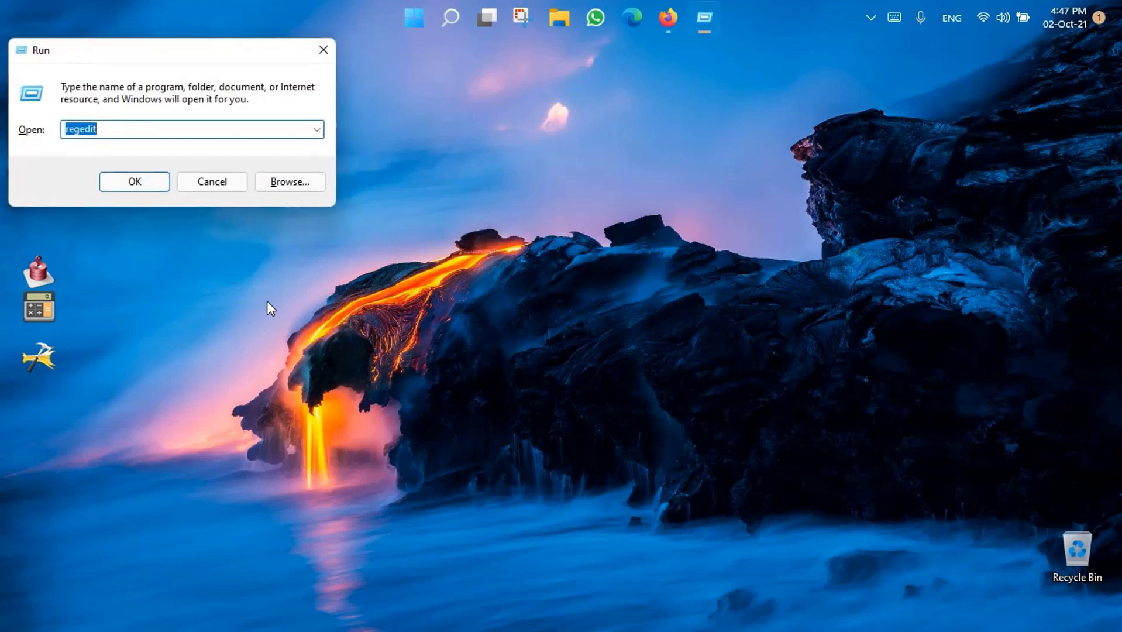
click(146, 175)
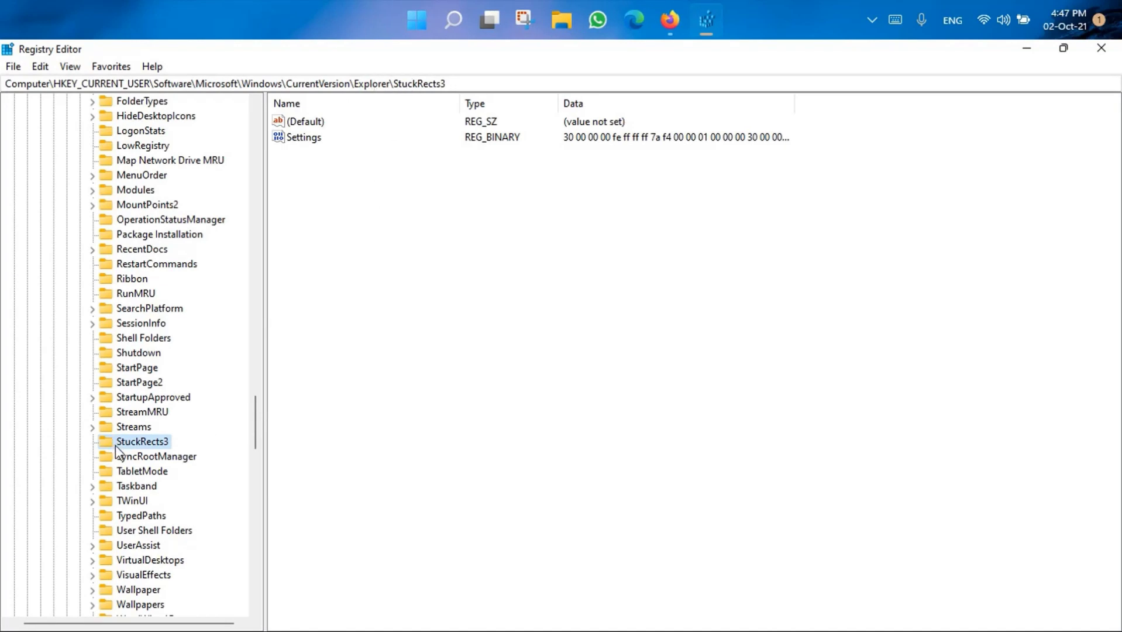
drag(253, 426, 268, 369)
click(139, 339)
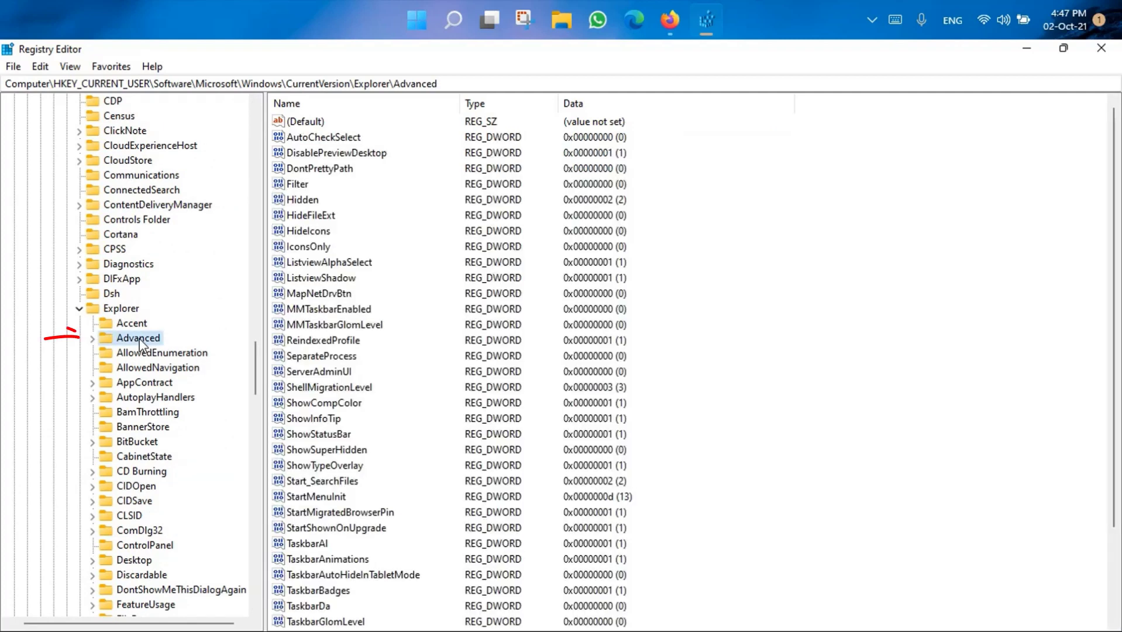
Create a new DWORD (32-bit) value in the Advanced key and delete it again
right_click(809, 233)
mouse_move(855, 244)
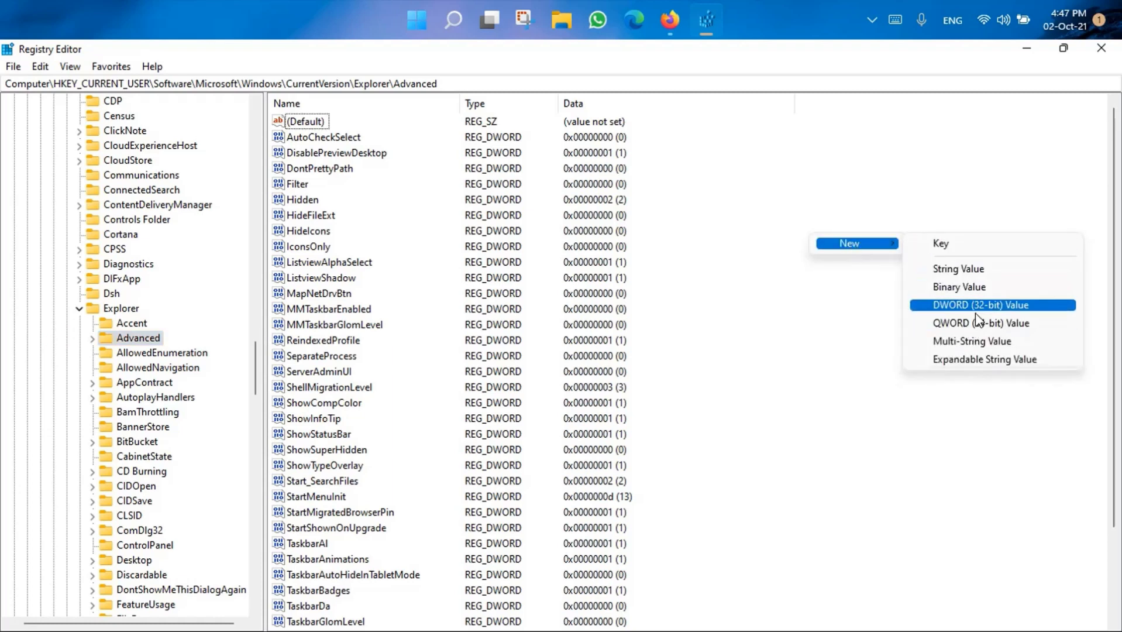
click(1033, 307)
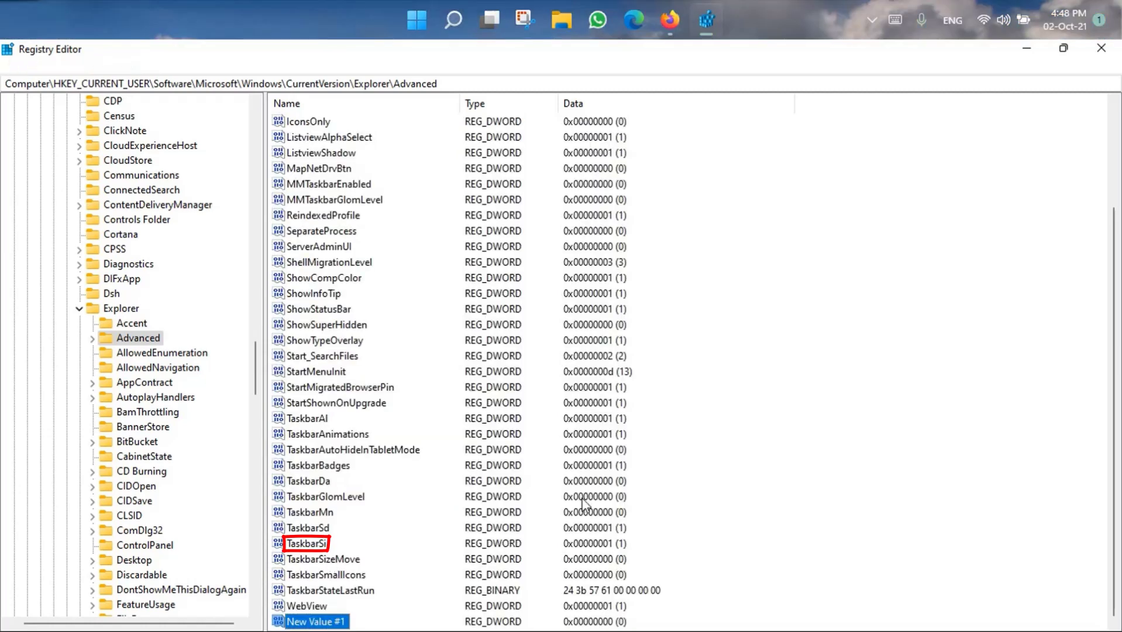
right_click(279, 623)
click(322, 594)
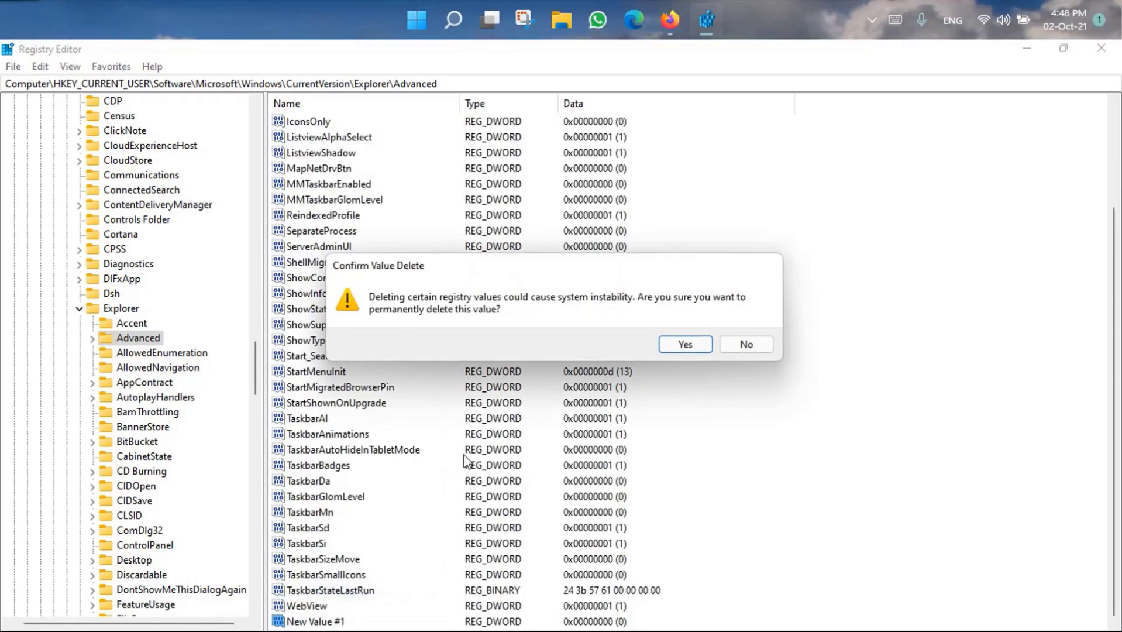
click(679, 344)
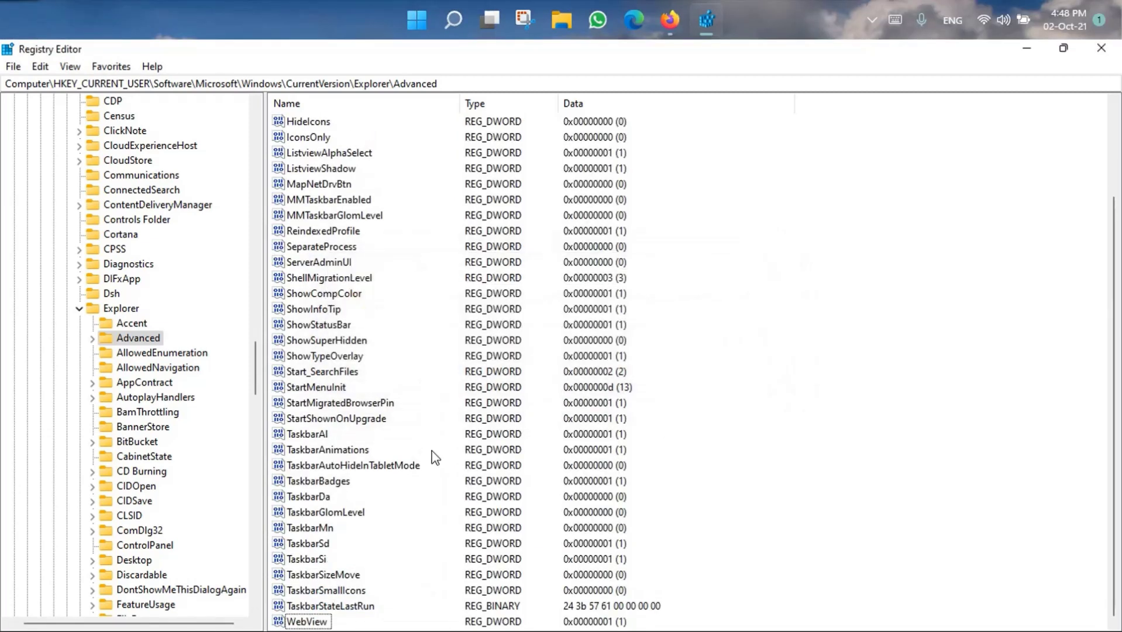
Set the value data of the TaskbarSi DWORD in the Advanced key to 2
click(308, 560)
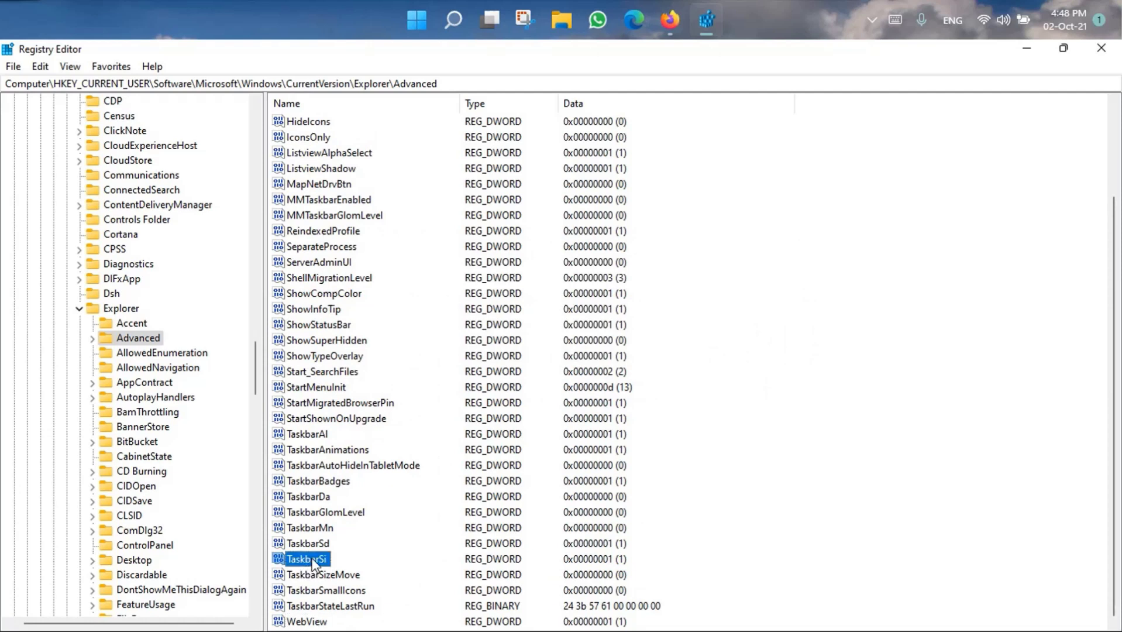
double_click(310, 558)
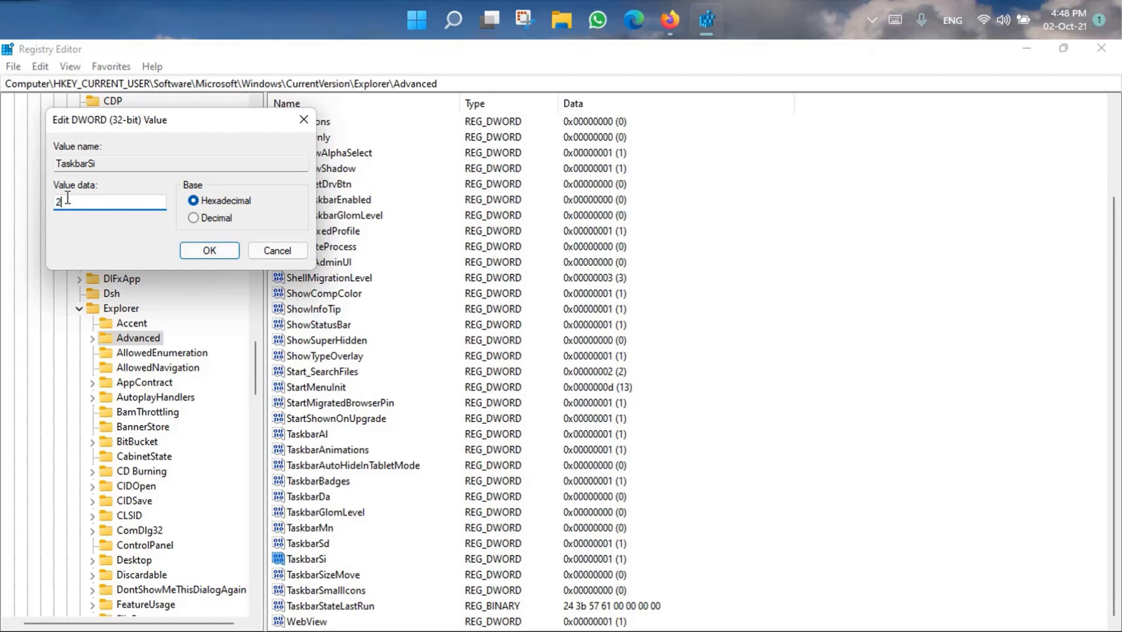
click(228, 251)
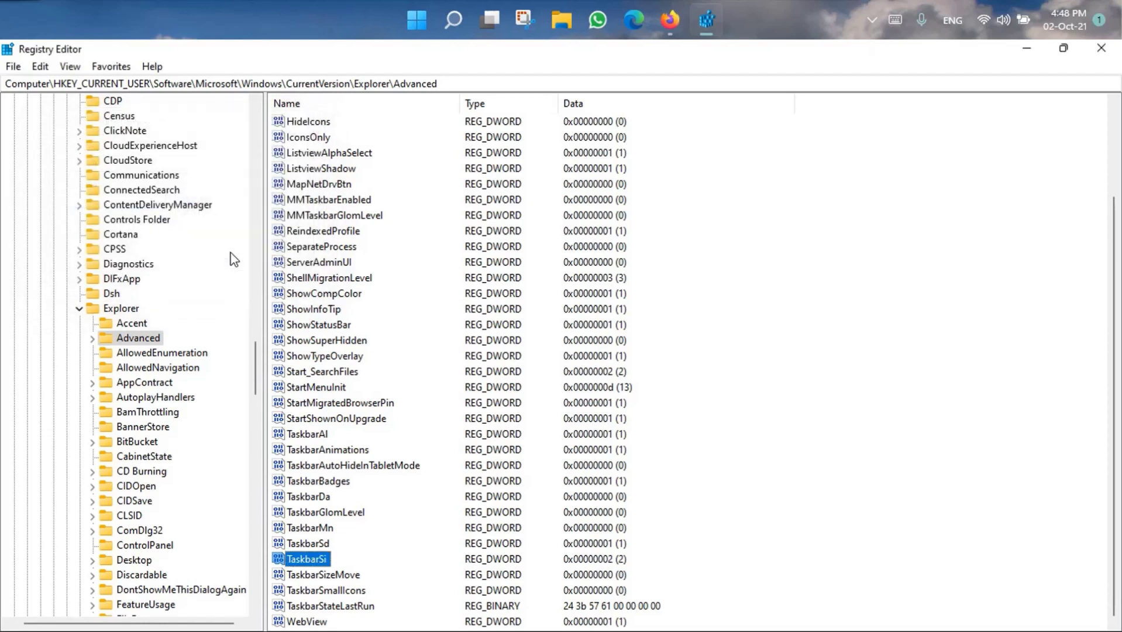
Close Registry Editor and restart Windows Explorer from Task Manager to apply the large taskbar size, then close Task Manager
click(1102, 47)
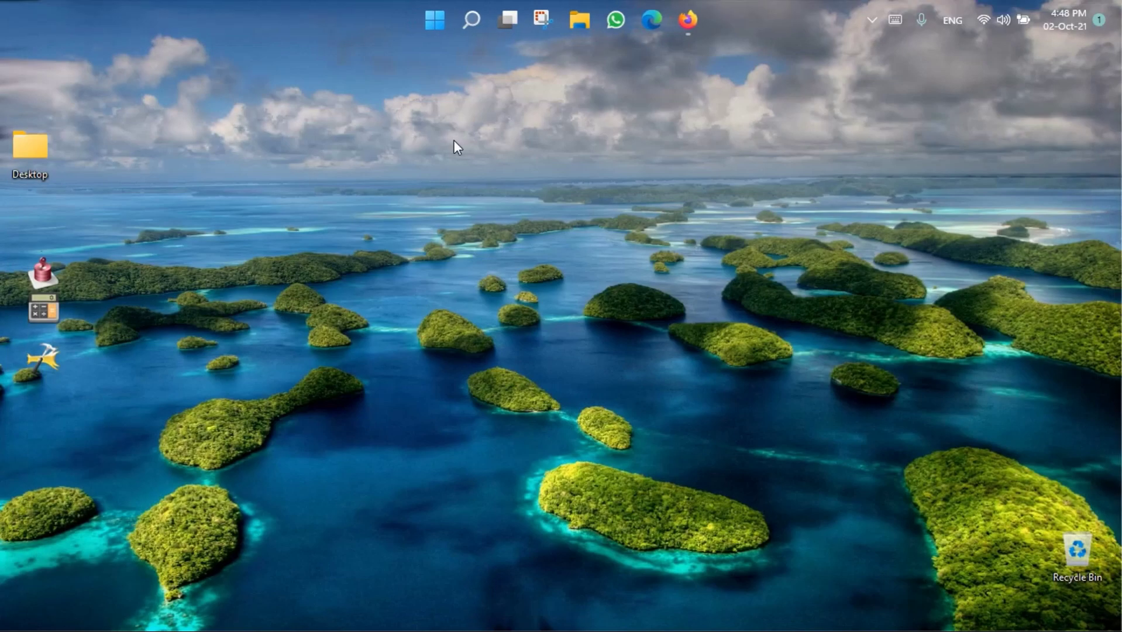
right_click(435, 28)
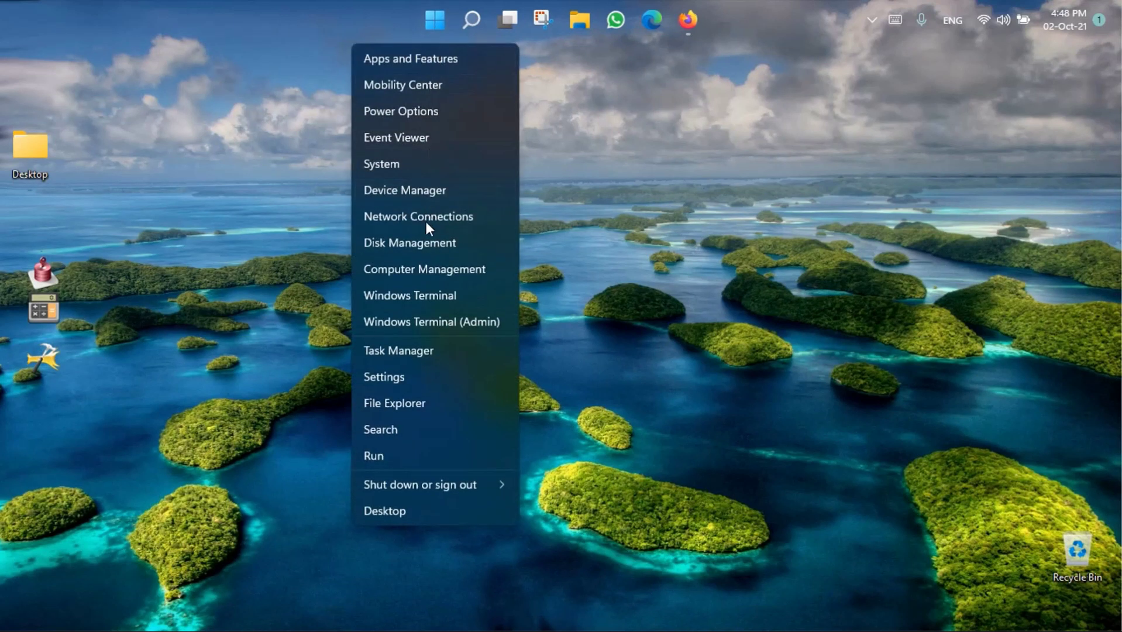
click(412, 358)
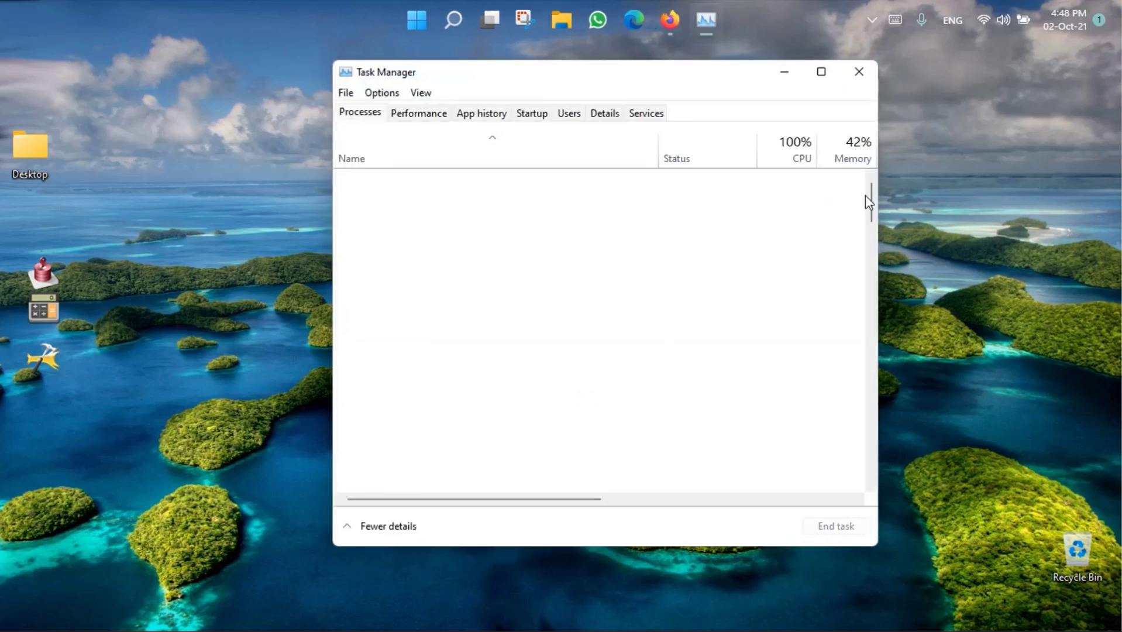
drag(872, 200, 873, 495)
click(404, 344)
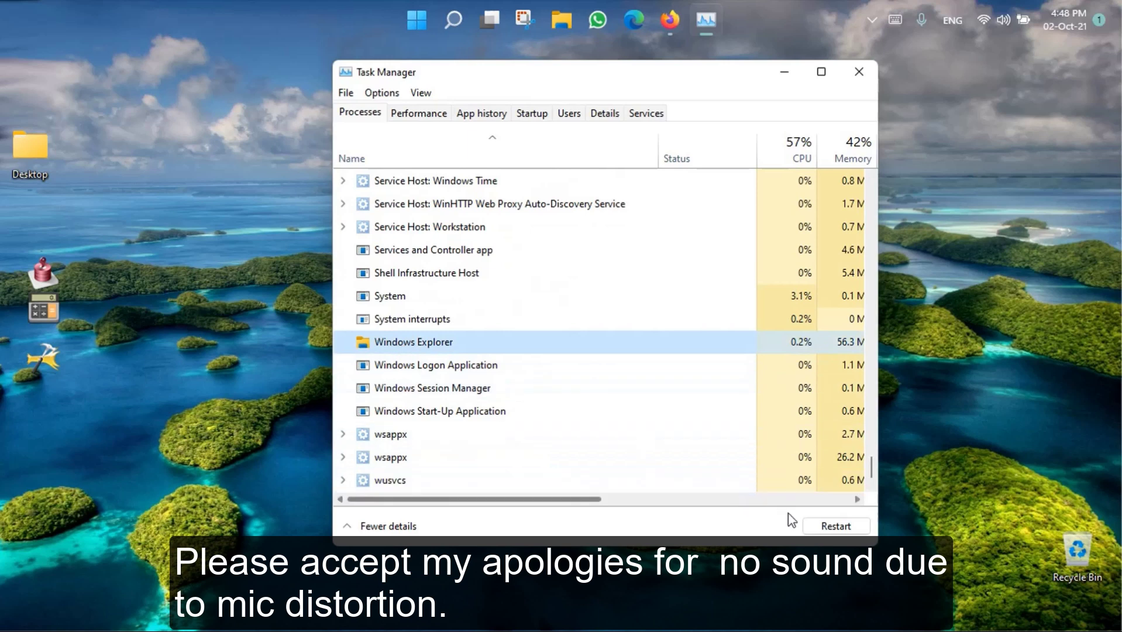
click(822, 527)
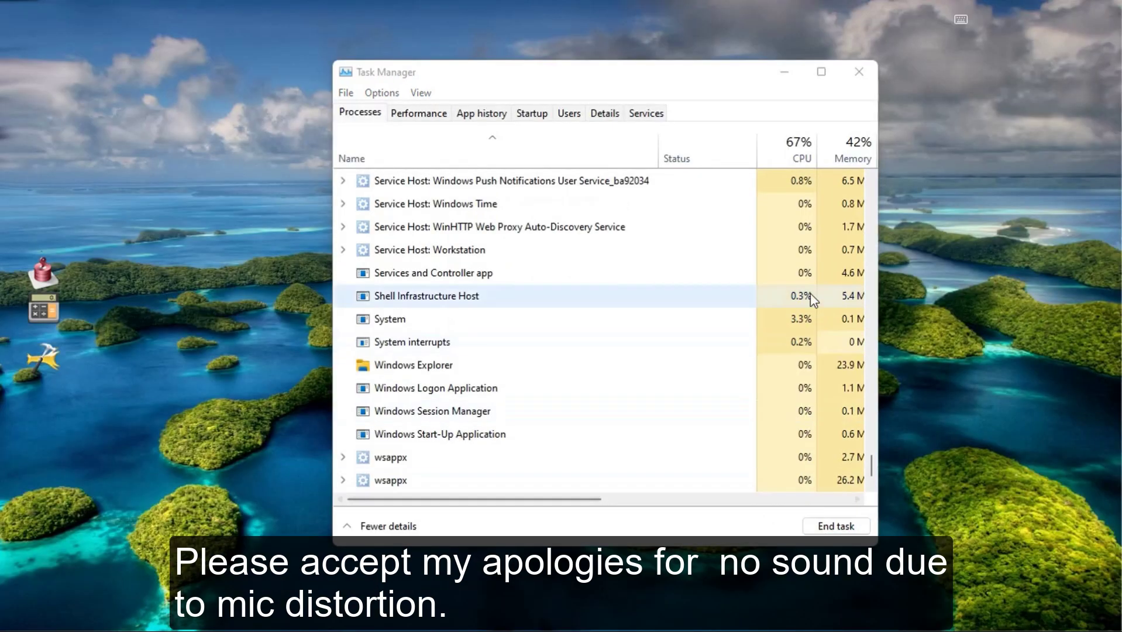
click(867, 65)
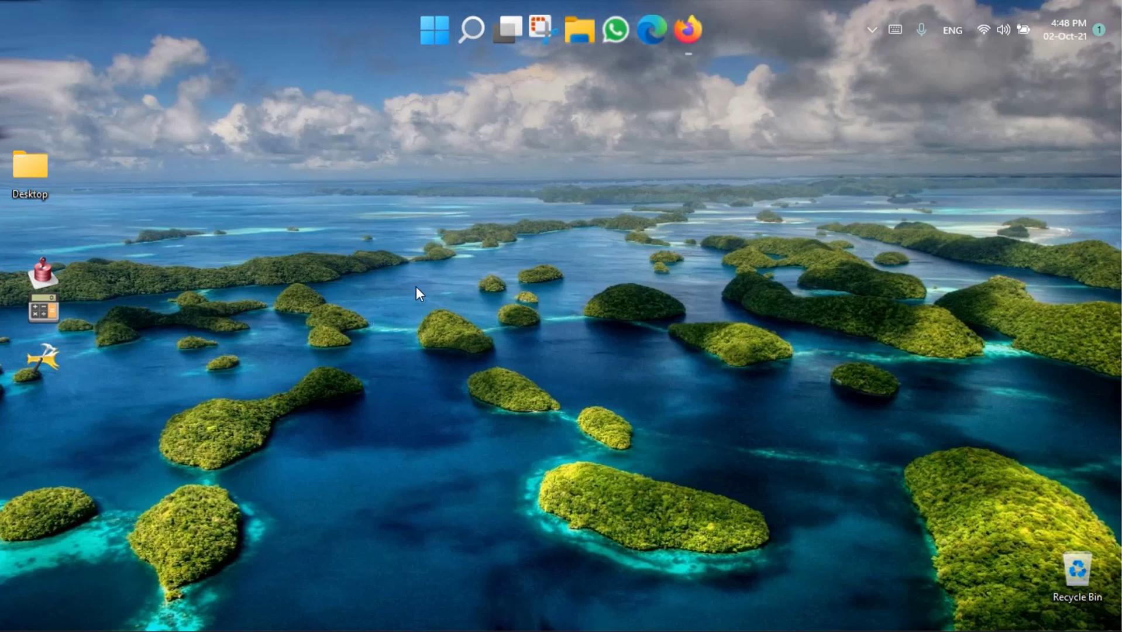
Reopen Registry Editor with regedit and set the TaskbarSi value data in the Advanced key to 1
key(super+r)
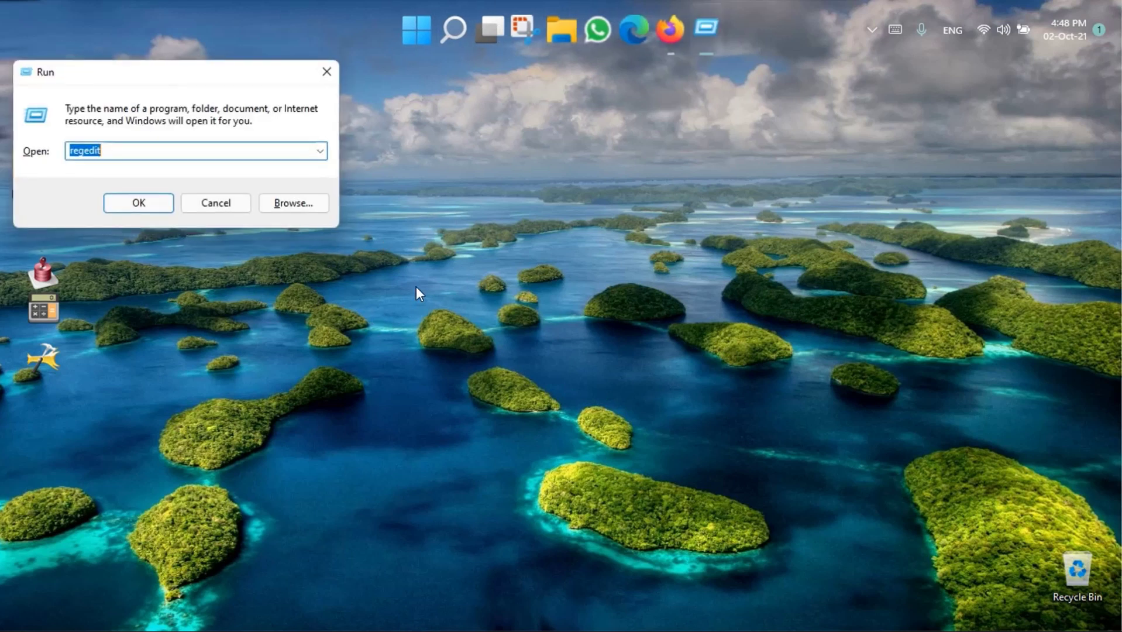
click(171, 206)
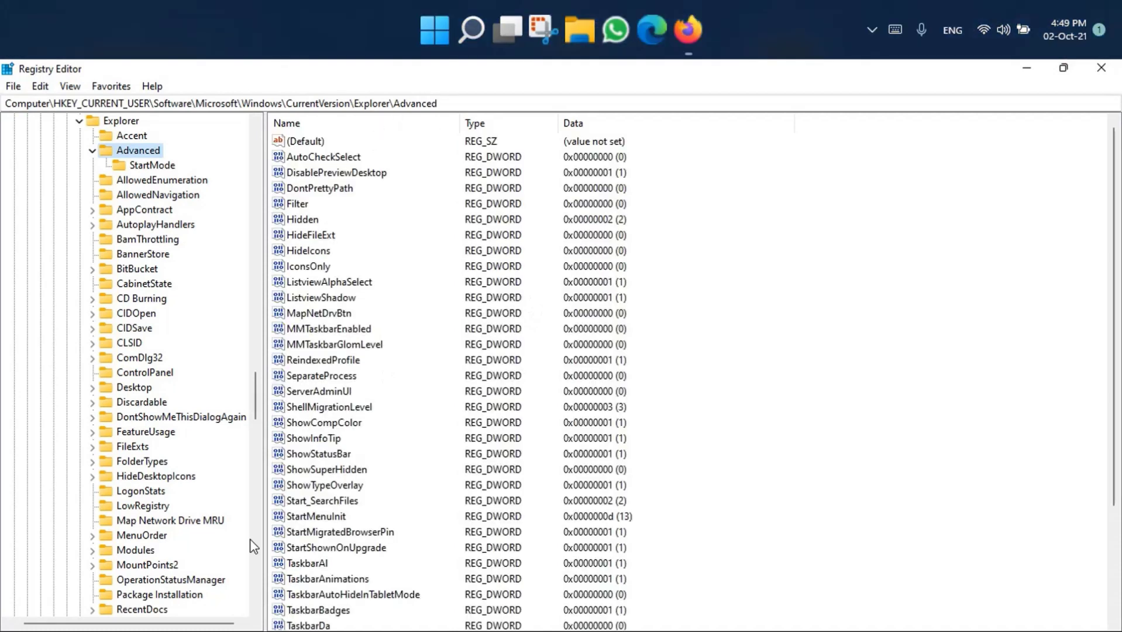
scroll(255, 545, down, 4)
scroll(356, 563, down, 2)
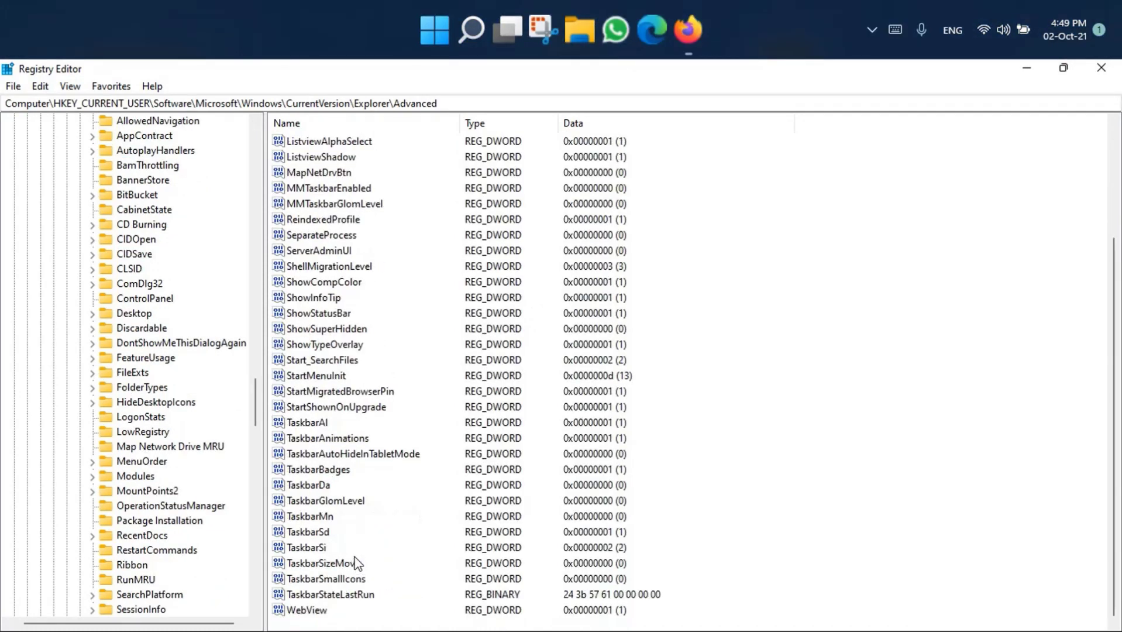
double_click(309, 548)
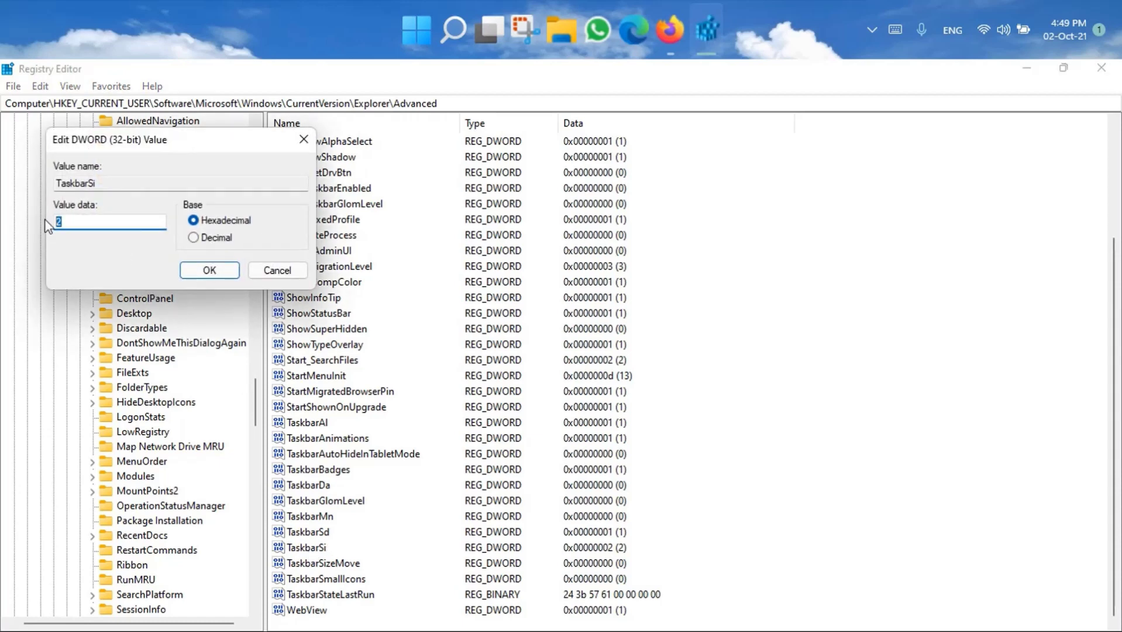
text(1)
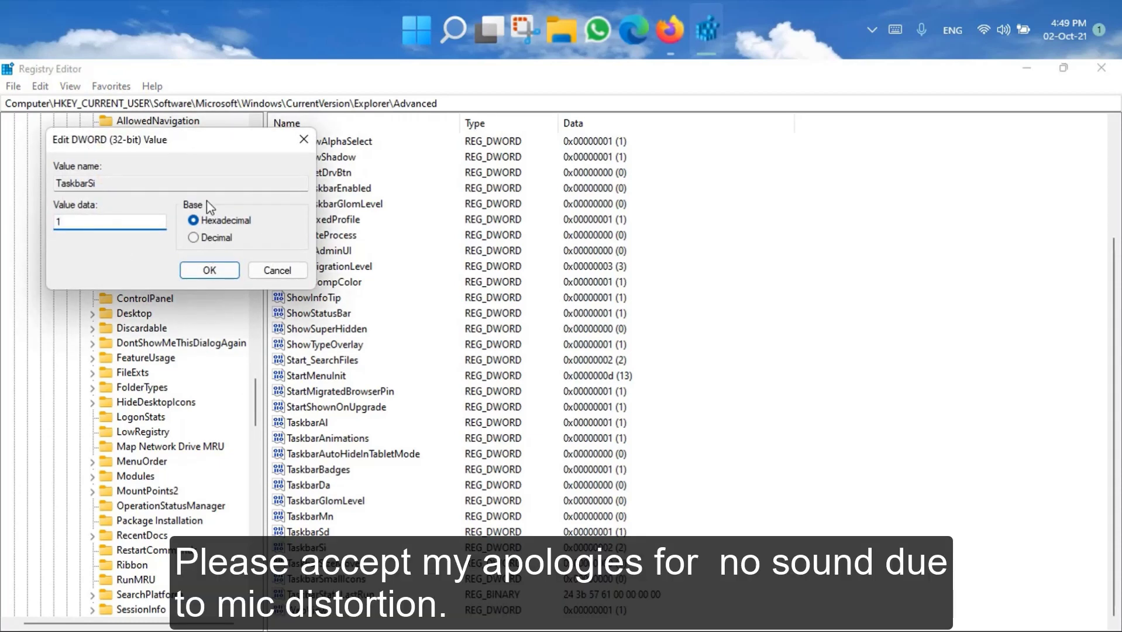
click(222, 268)
Close Registry Editor, restart Windows Explorer from Task Manager to apply the medium taskbar size, and close Task Manager
click(1102, 67)
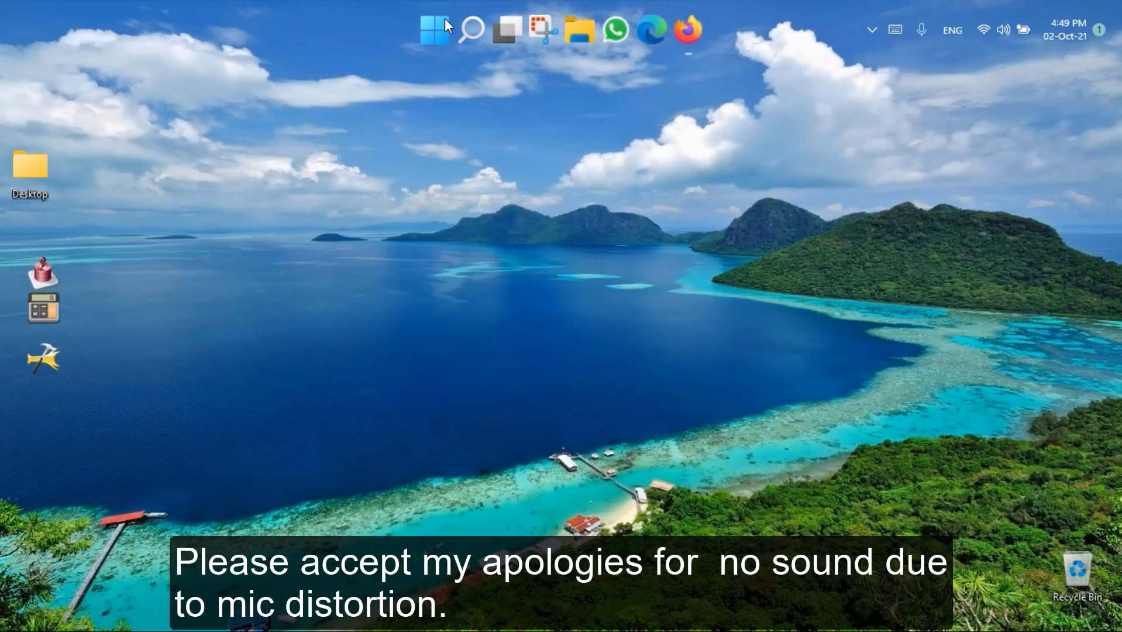
right_click(441, 18)
click(420, 370)
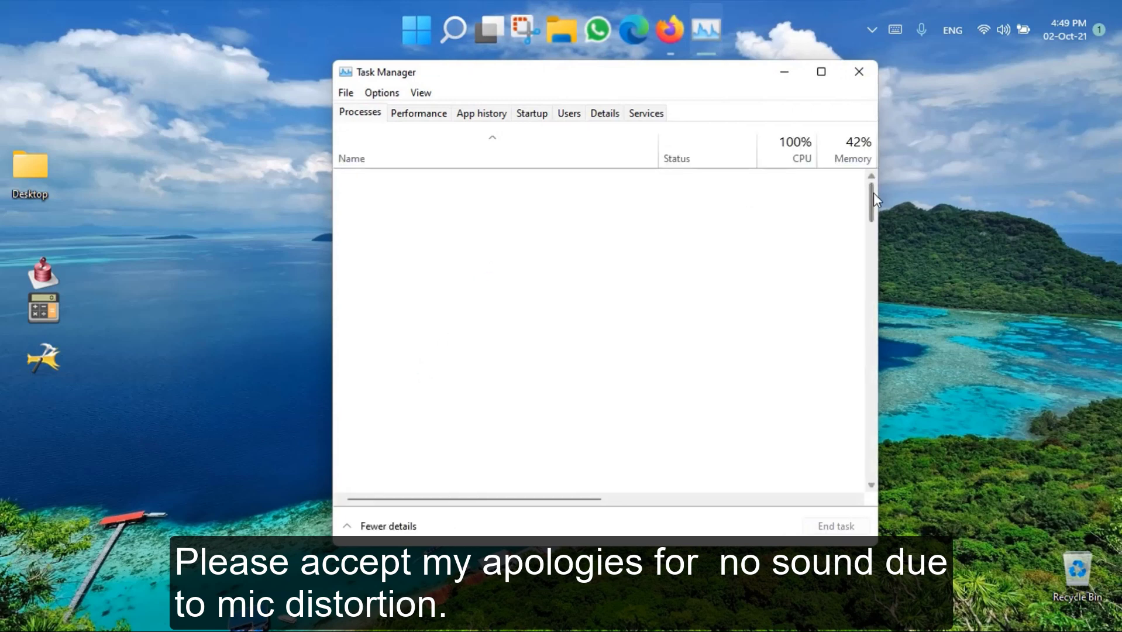
drag(873, 193, 878, 466)
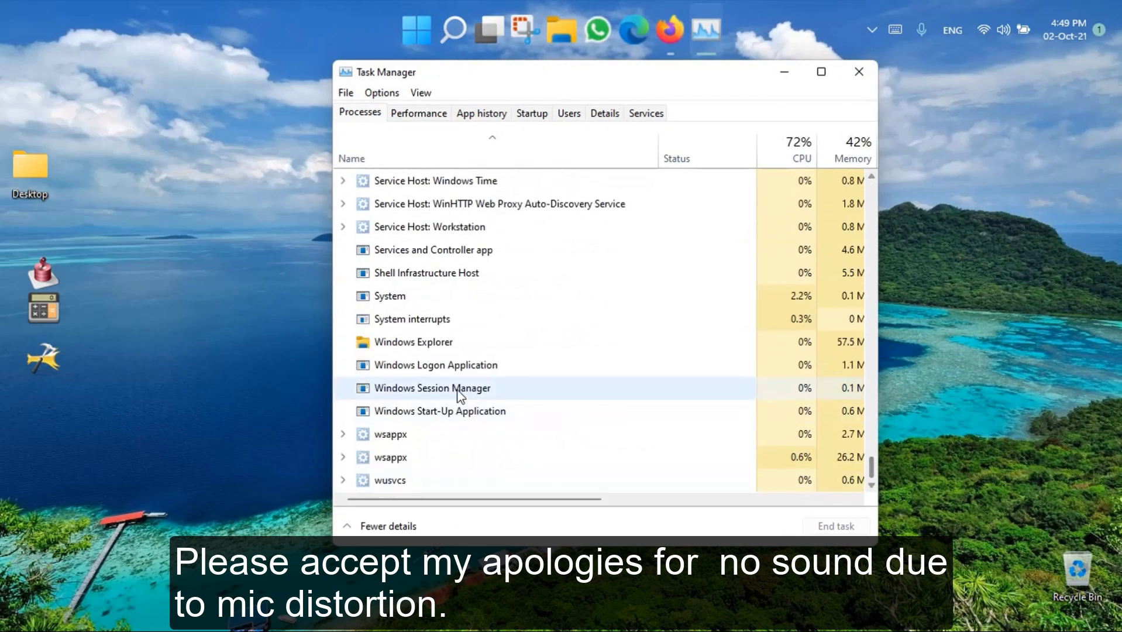
click(423, 346)
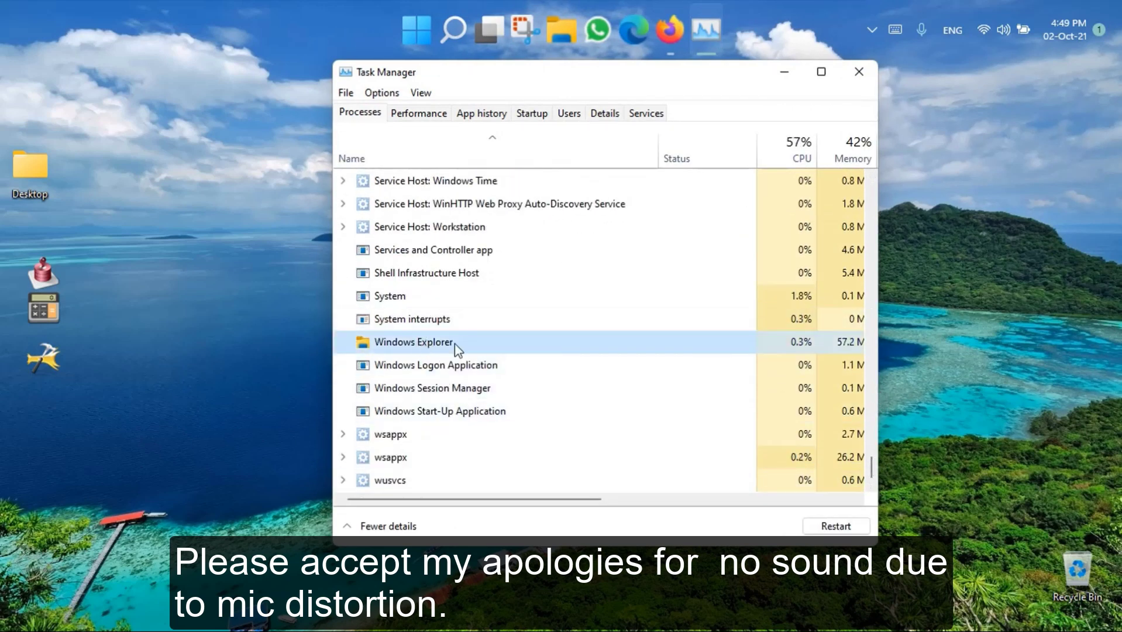
click(843, 527)
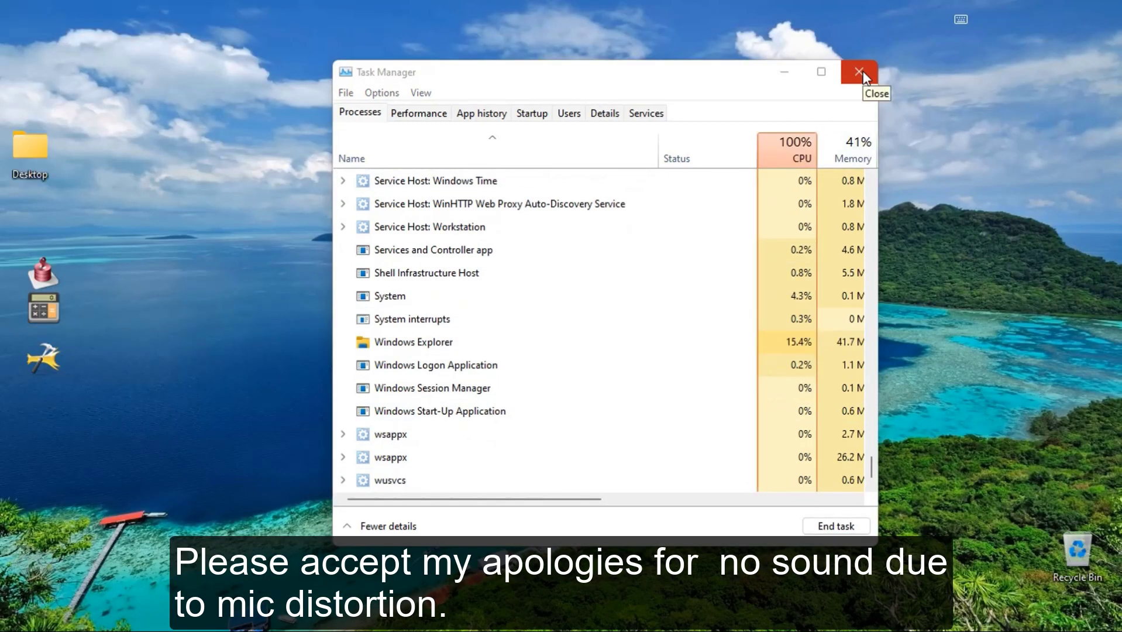
click(862, 74)
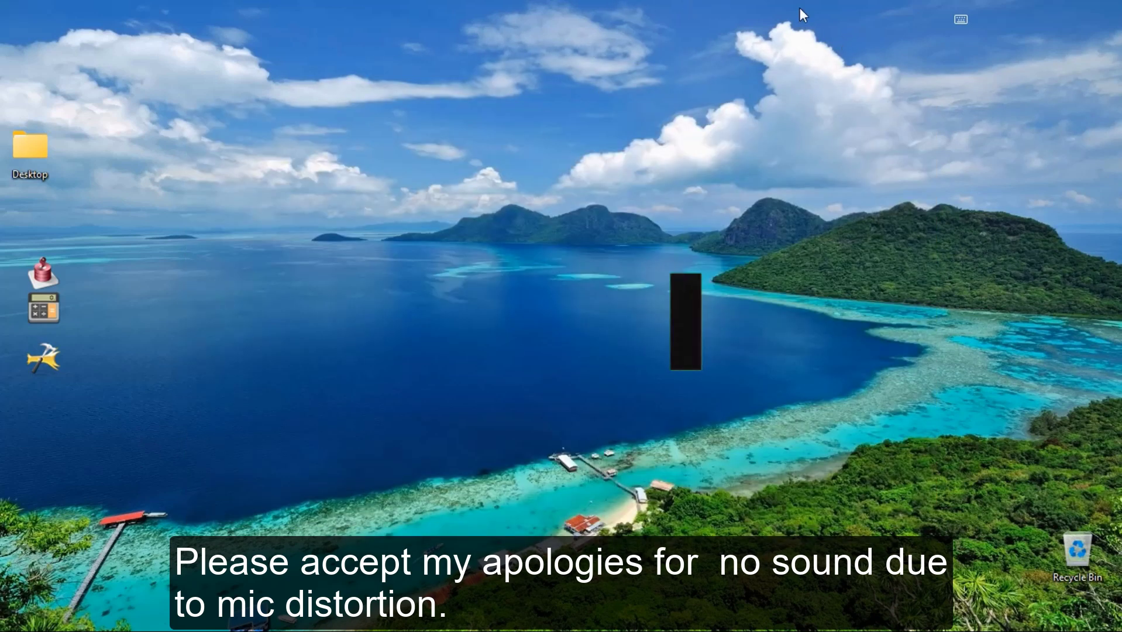
mouse_move(800, 8)
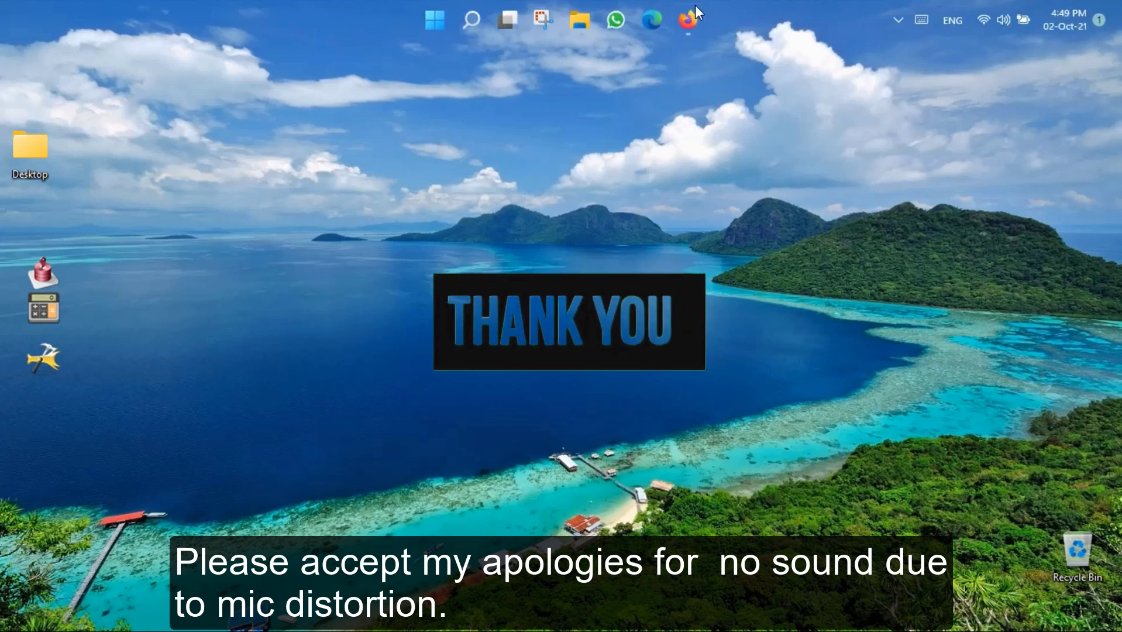